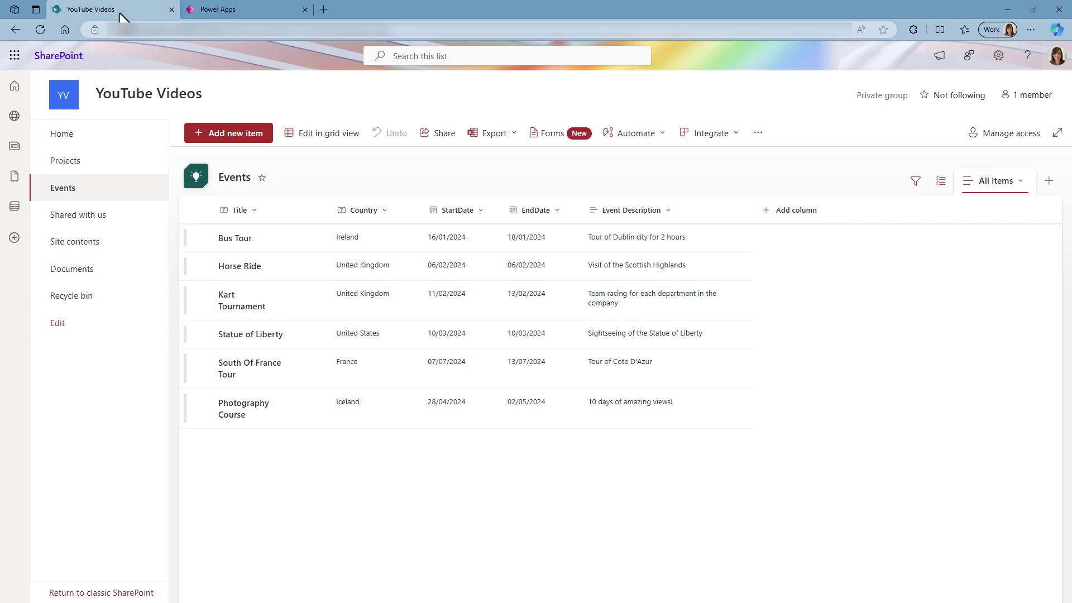
# Step: Switch to the Power Apps editor and turn on modern controls and themes in the app's general settings
pyautogui.click(253, 15)
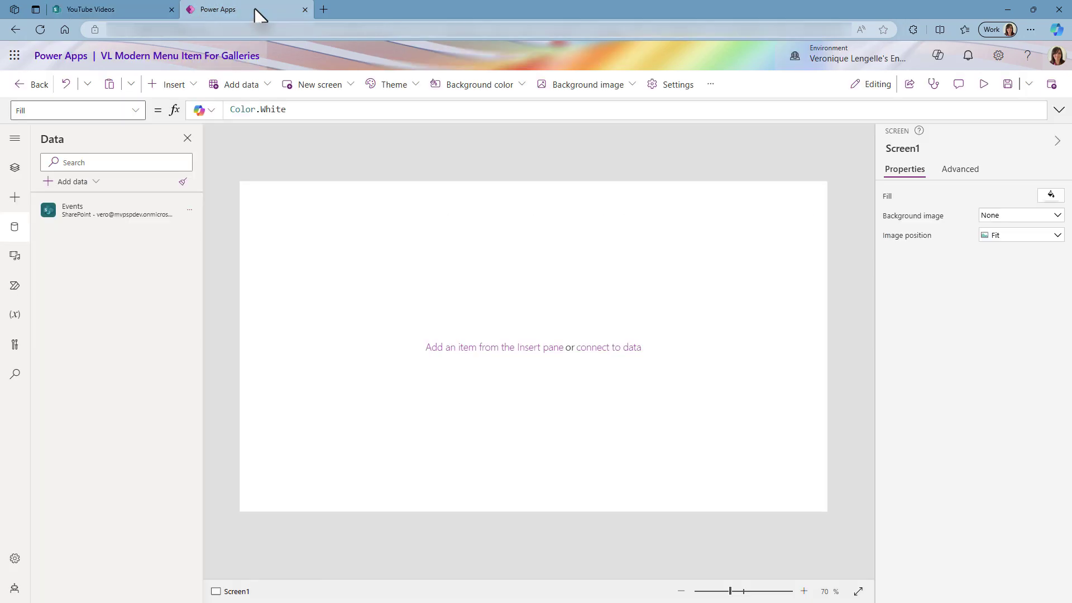
pyautogui.click(15, 168)
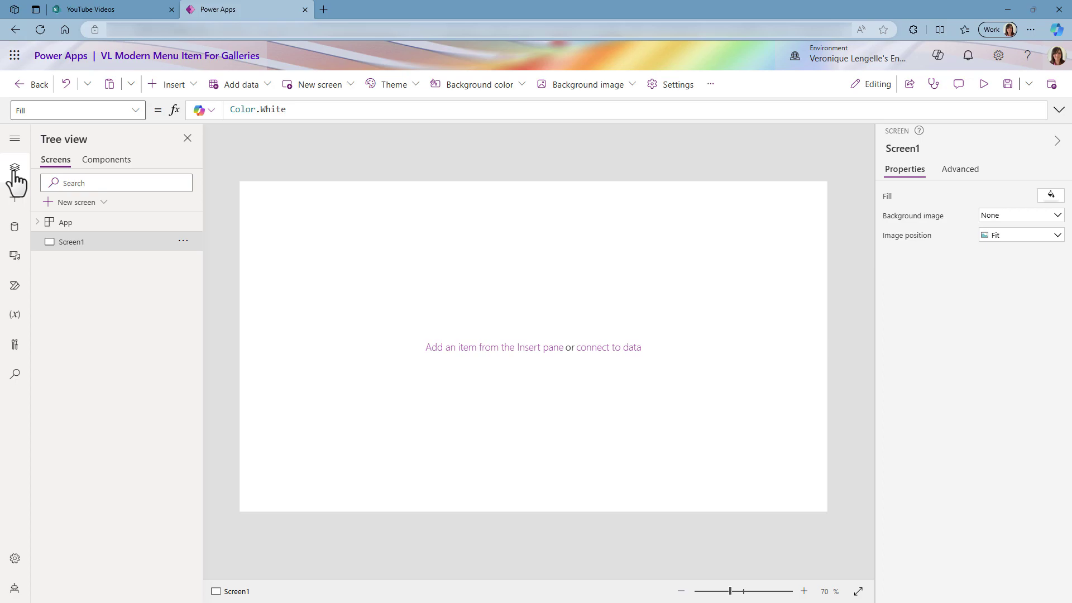
pyautogui.click(189, 94)
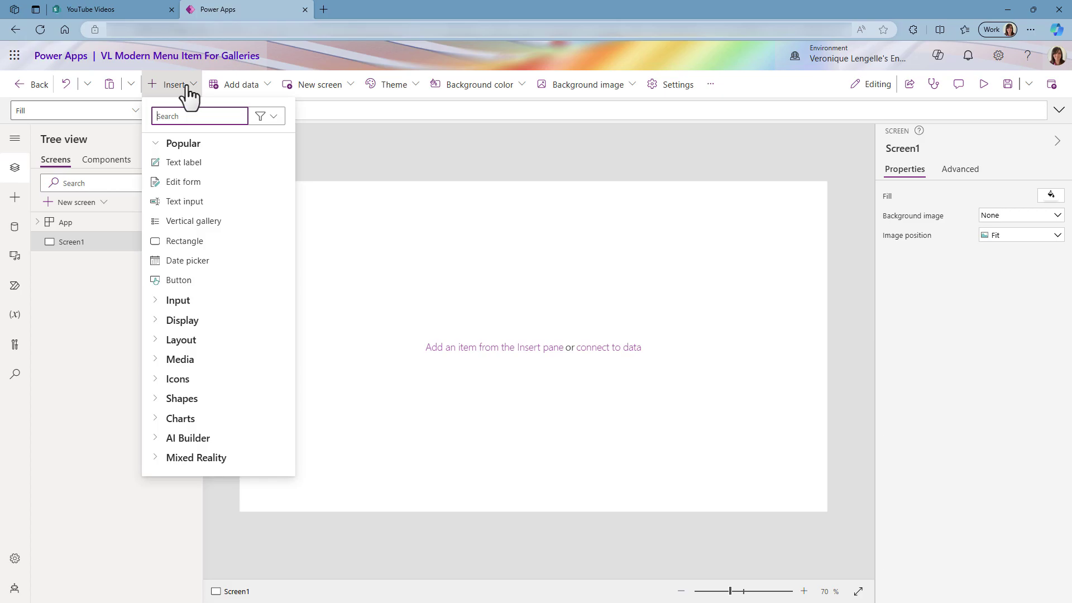
pyautogui.click(686, 89)
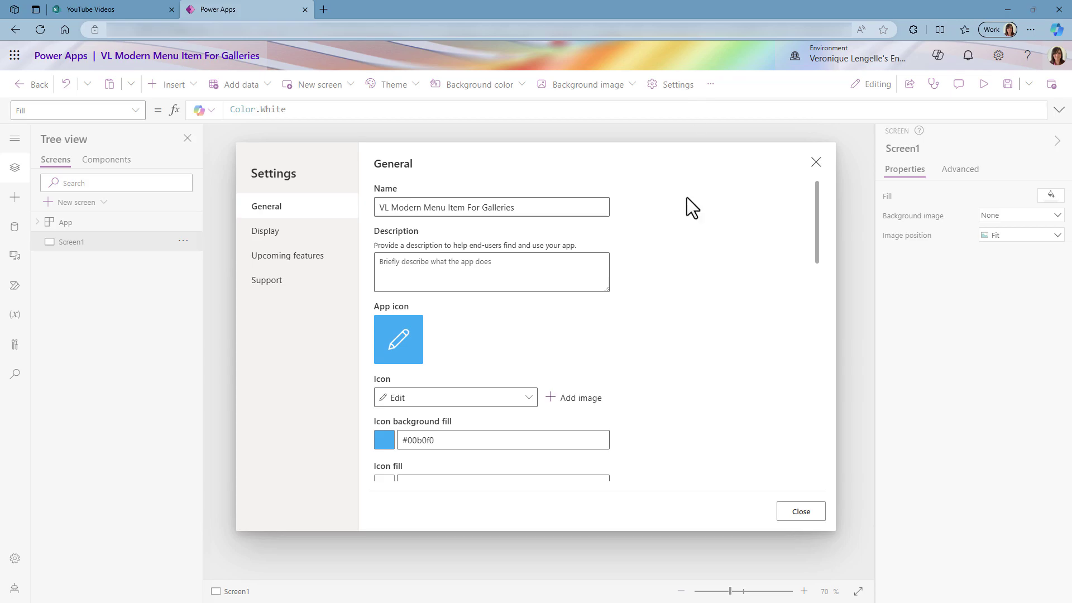
pyautogui.scroll(-10, 661, 273)
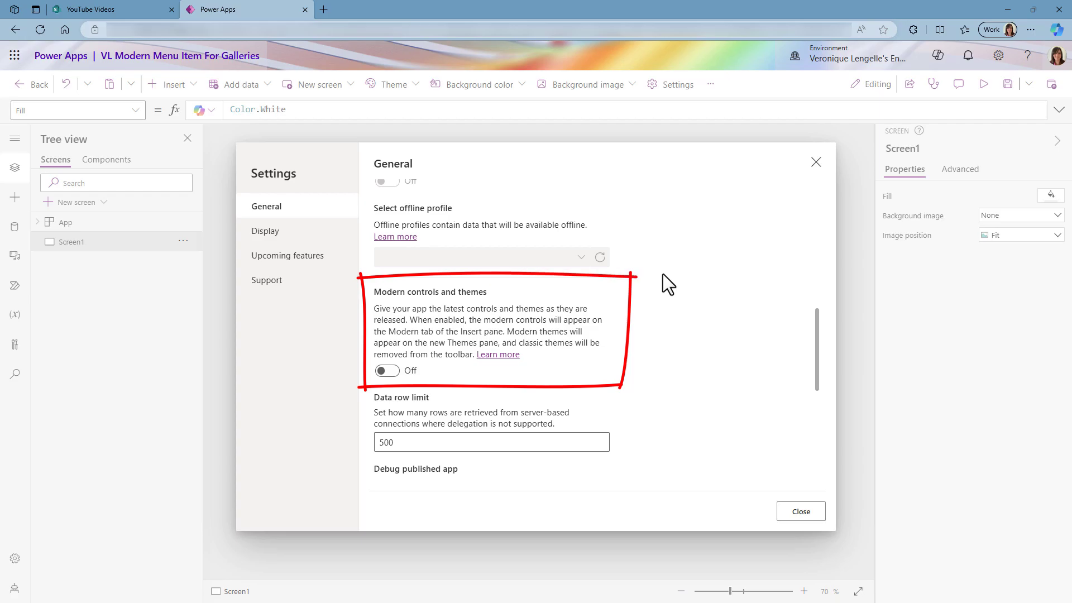
pyautogui.click(393, 371)
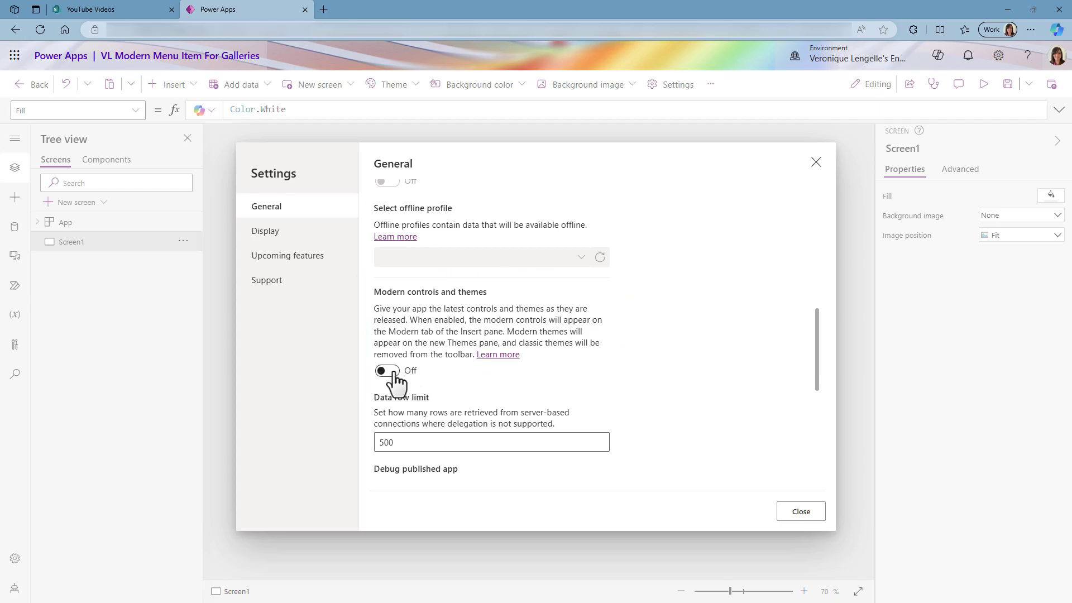
pyautogui.click(798, 512)
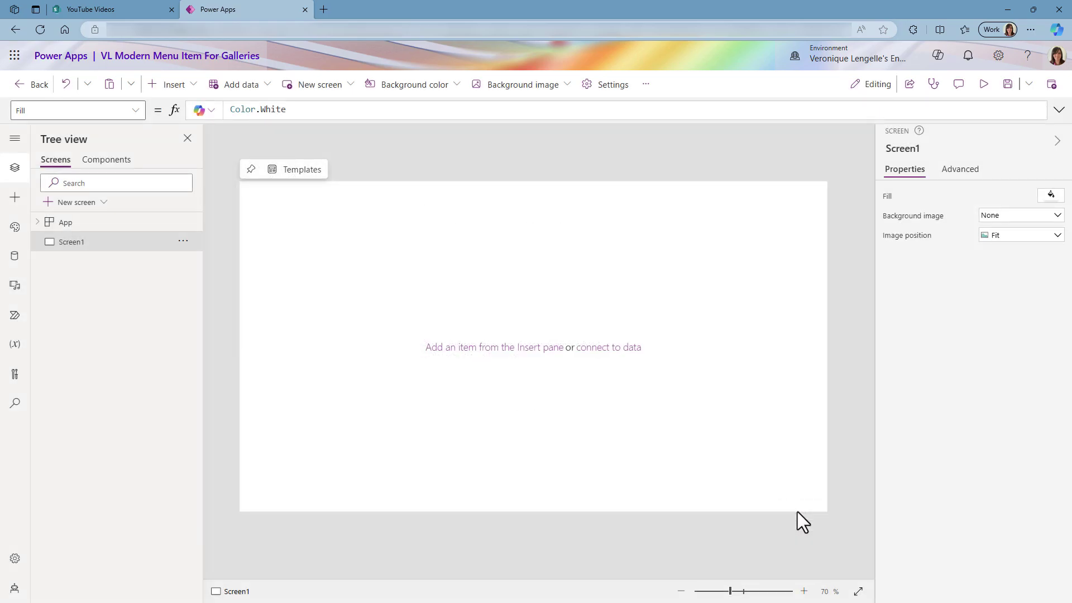
# Step: Insert a vertical gallery on Screen1, connected to the Events data source, with the Title and subtitle layout
pyautogui.click(183, 85)
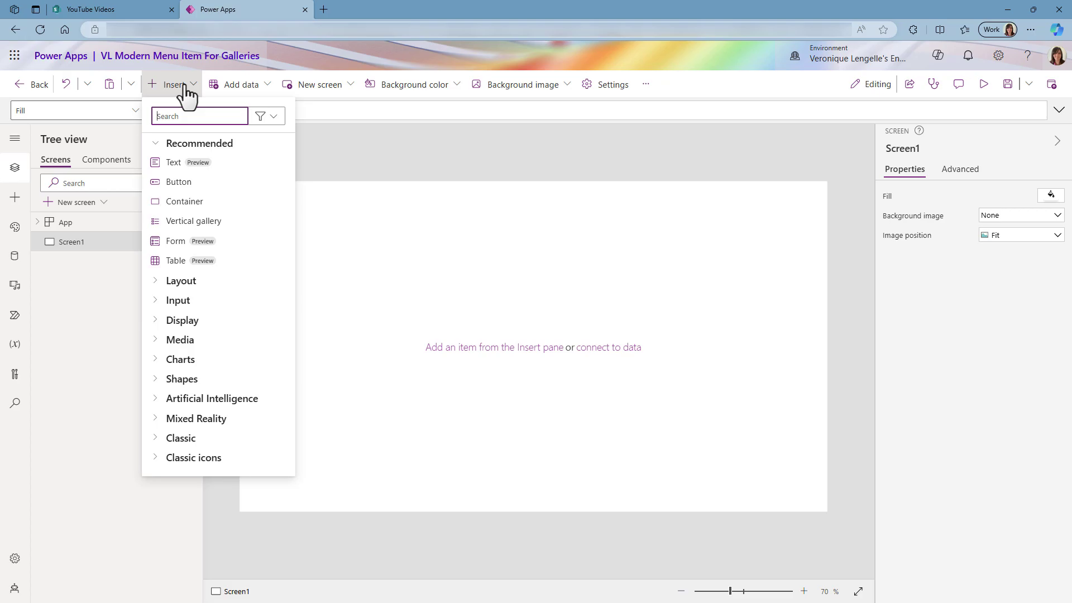
pyautogui.click(248, 219)
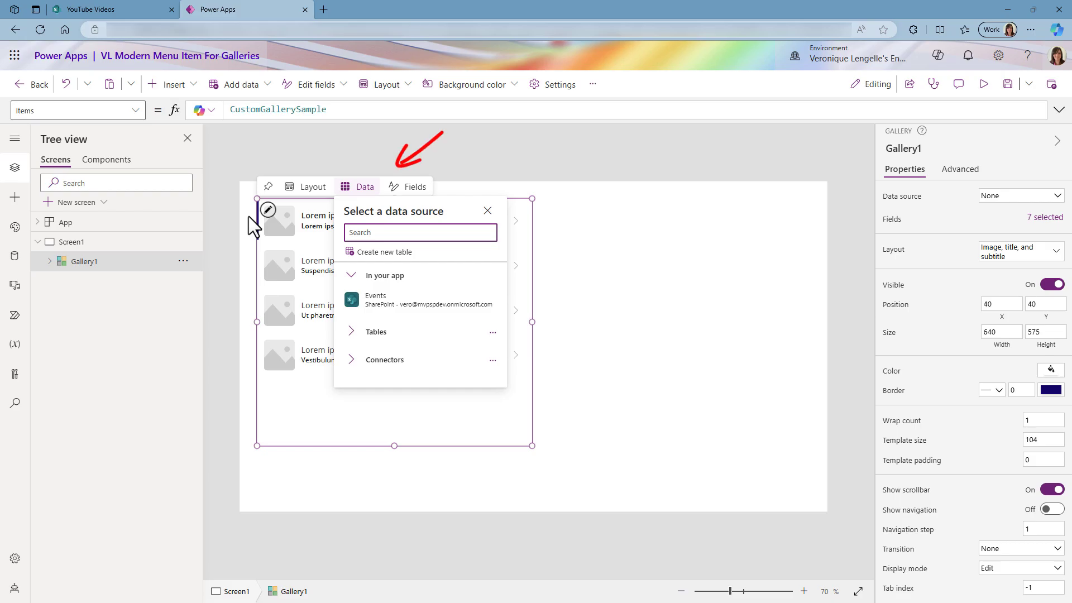
pyautogui.click(391, 304)
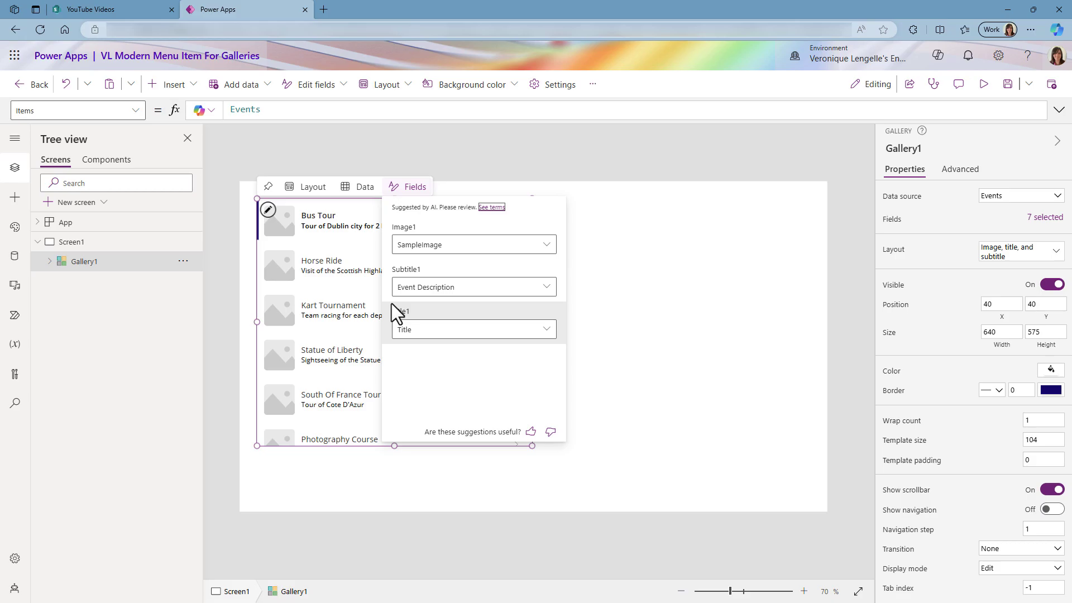
pyautogui.click(313, 190)
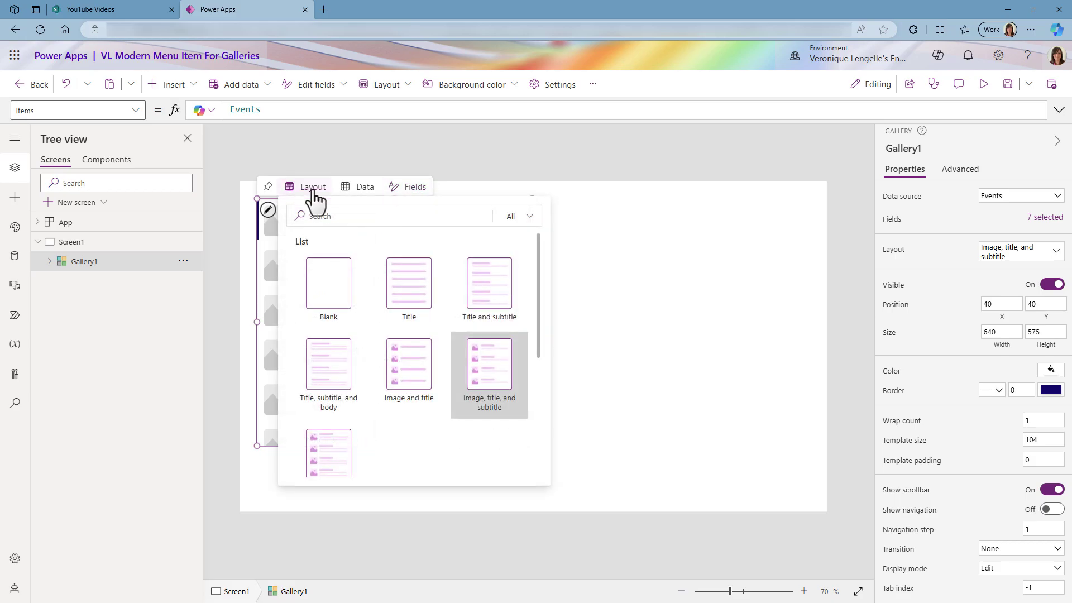
pyautogui.click(501, 298)
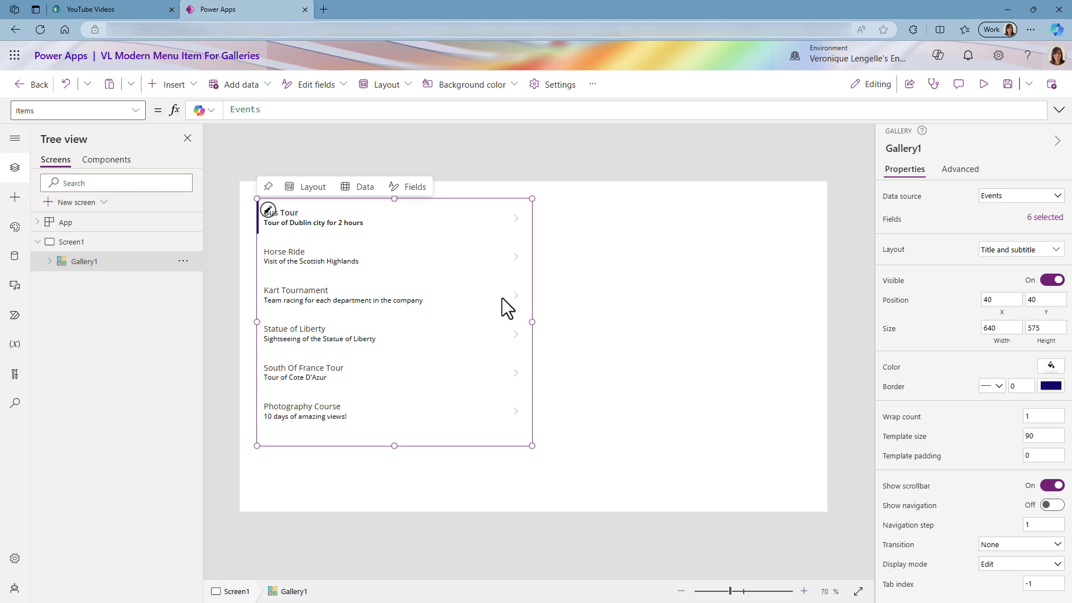
# Step: Delete the arrow icon from the gallery template and insert a modern Tab list control in the template
pyautogui.click(517, 220)
pyautogui.press('Delete')
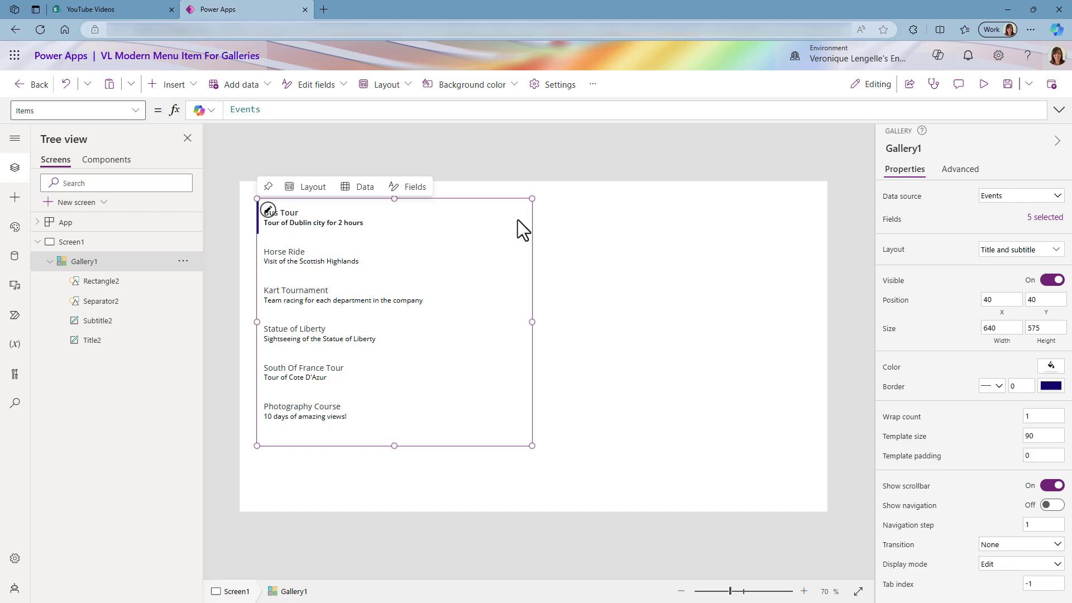
pyautogui.click(268, 211)
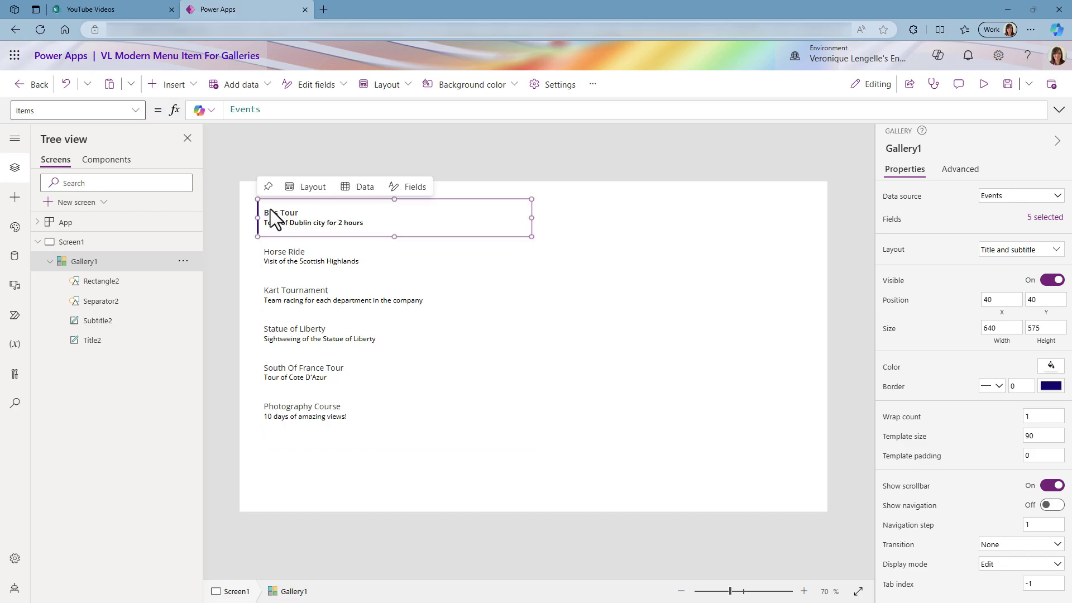
pyautogui.click(174, 85)
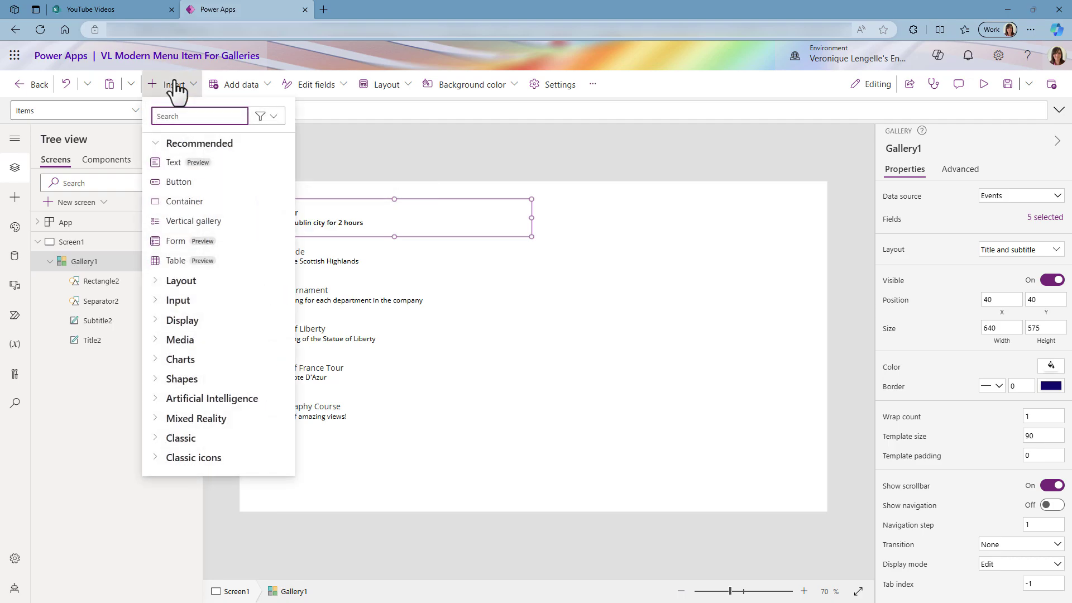
pyautogui.write('tab')
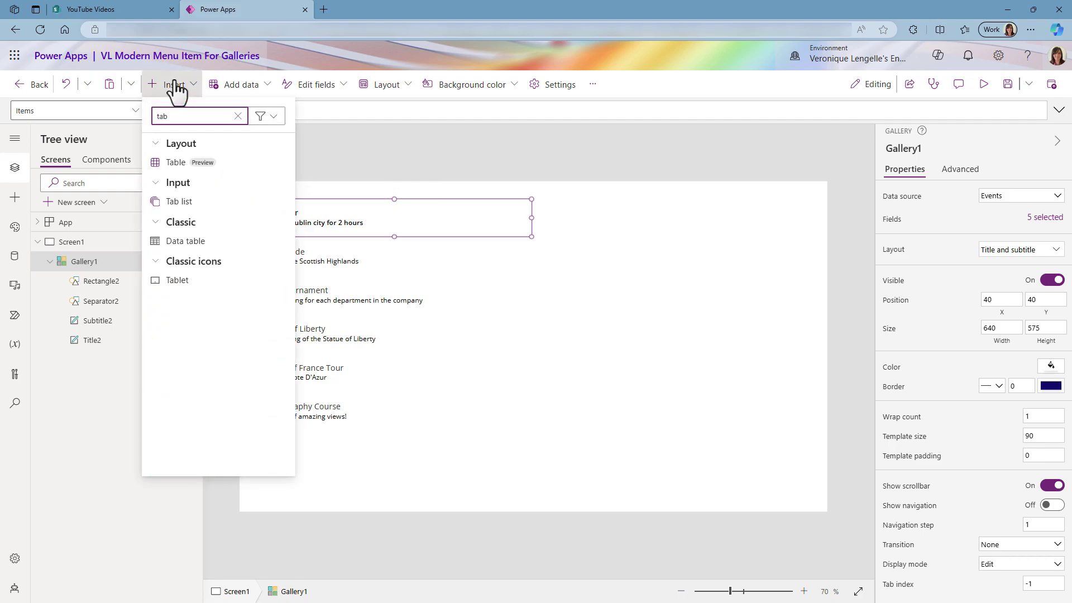
pyautogui.click(209, 207)
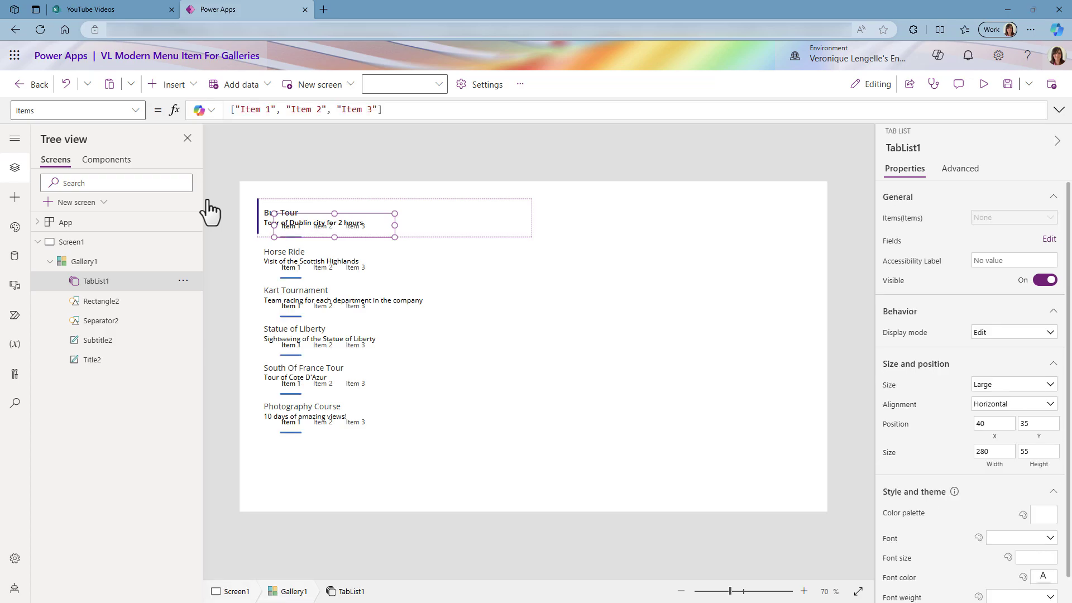
# Step: Move the tab list to the gallery row's right end at about X 533, Y 13, and narrow it to about 84 wide
pyautogui.moveTo(345, 214); pyautogui.dragTo(482, 206)
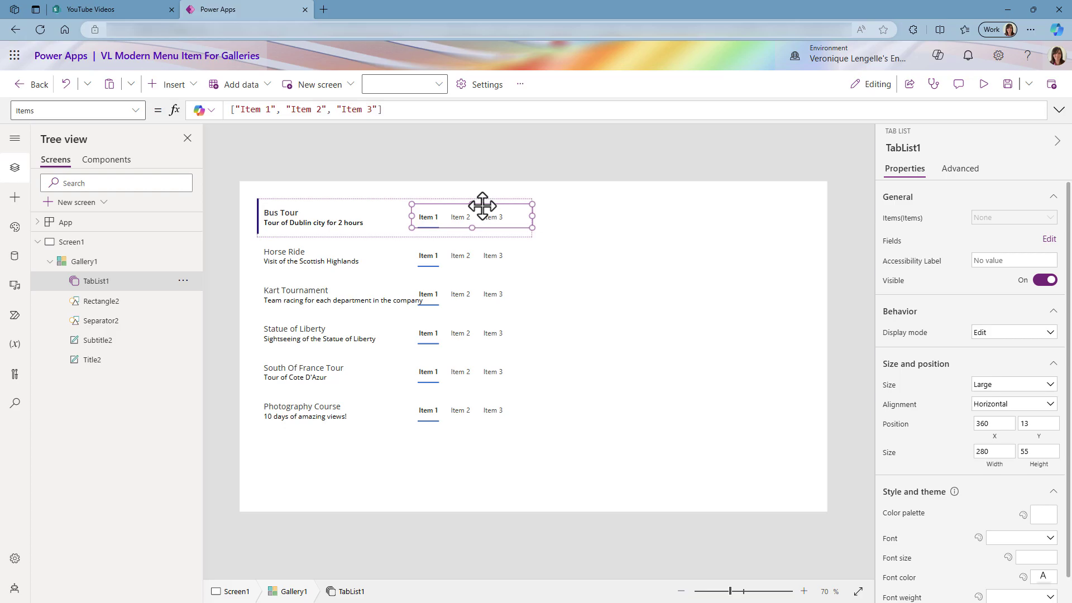
pyautogui.moveTo(411, 215); pyautogui.dragTo(438, 216)
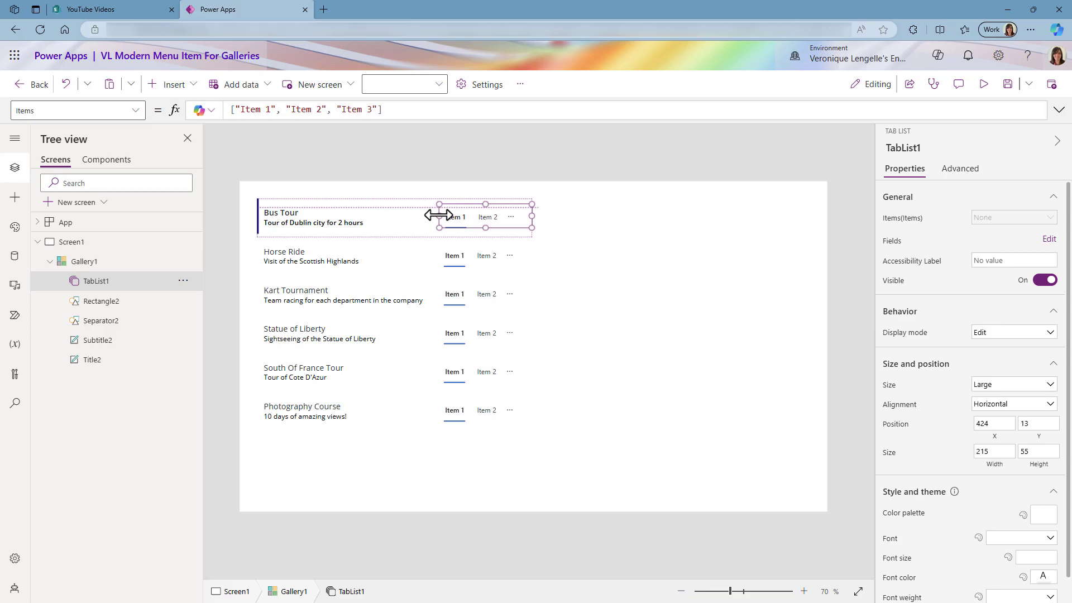
pyautogui.moveTo(438, 216); pyautogui.dragTo(493, 214)
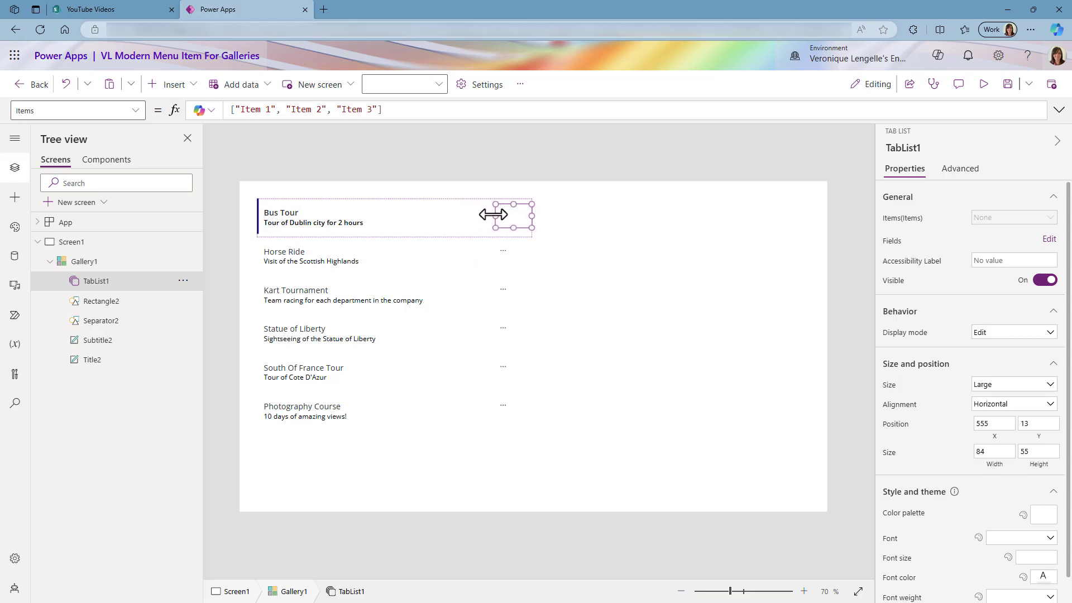
pyautogui.click(804, 591)
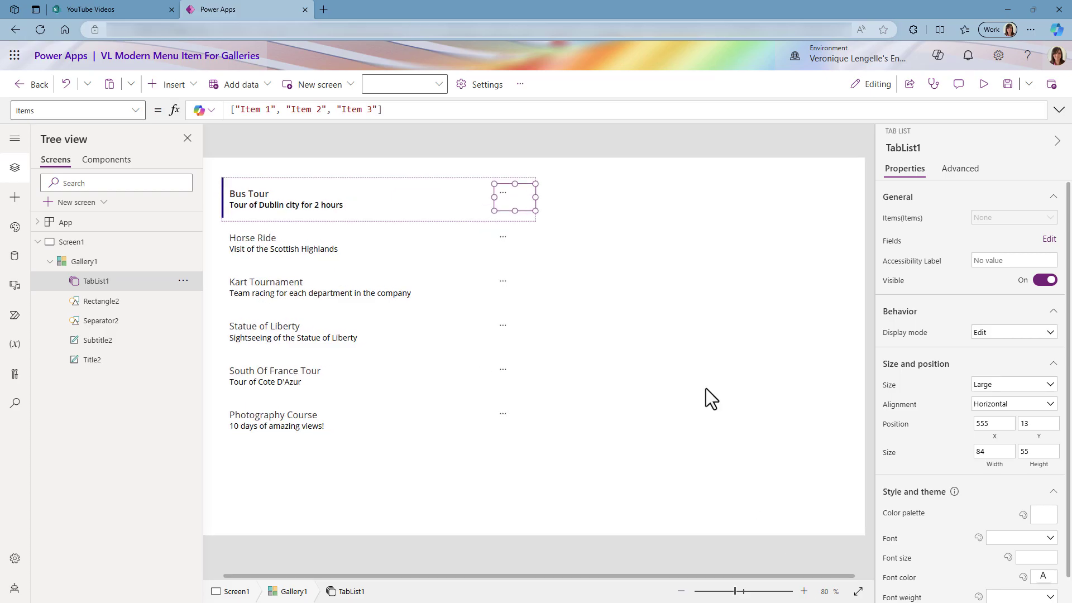
pyautogui.moveTo(515, 208)
pyautogui.mouseDown()
pyautogui.moveTo(483, 198)
pyautogui.moveTo(506, 199)
pyautogui.mouseUp()
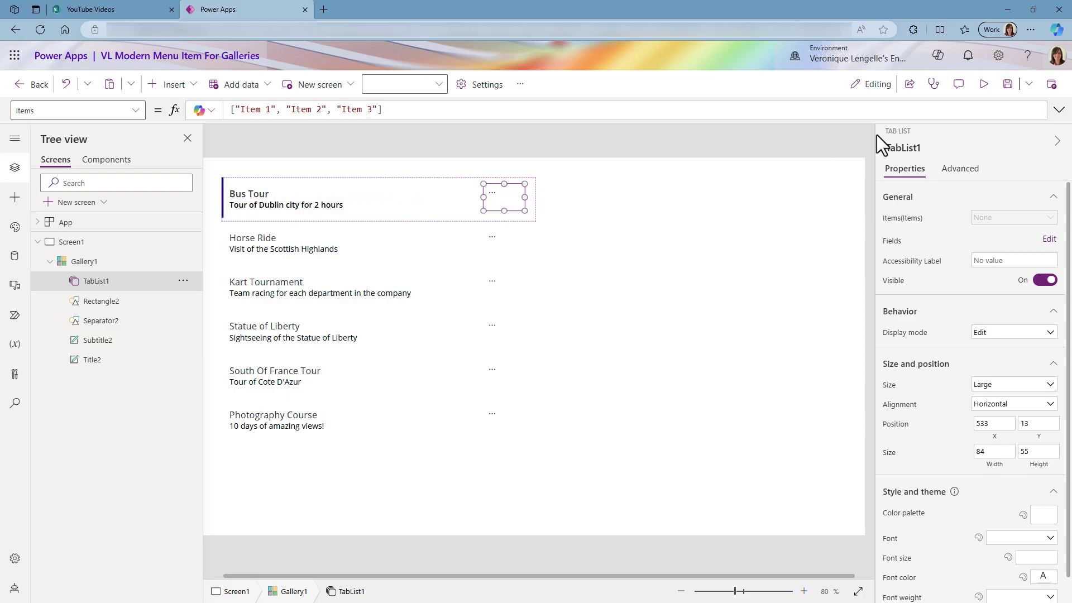
# Step: Preview the app and check the overflow menu options on the Bus Tour row
pyautogui.click(983, 85)
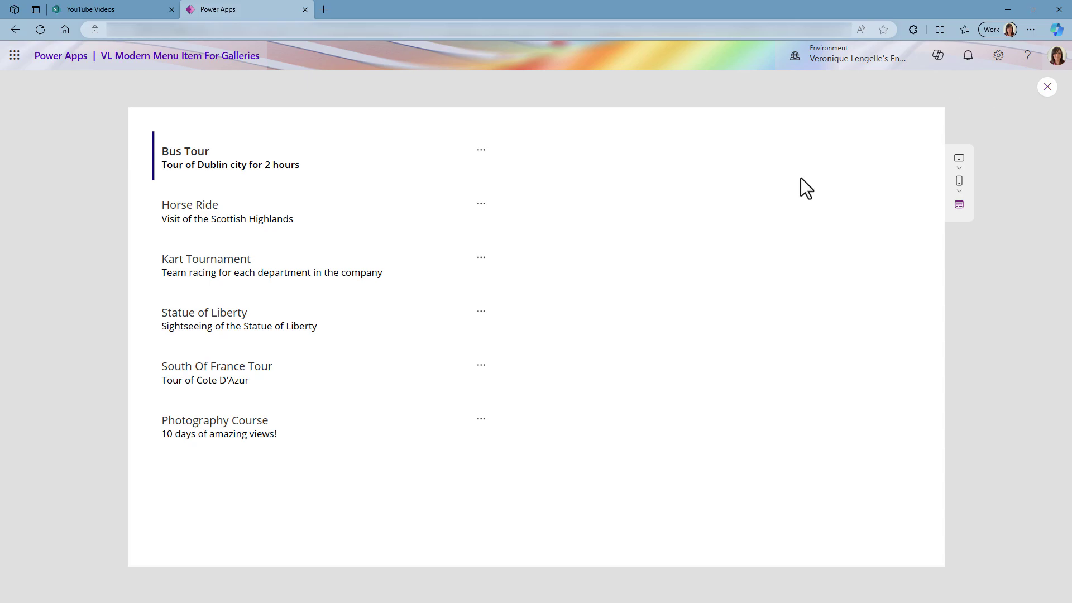
pyautogui.click(481, 150)
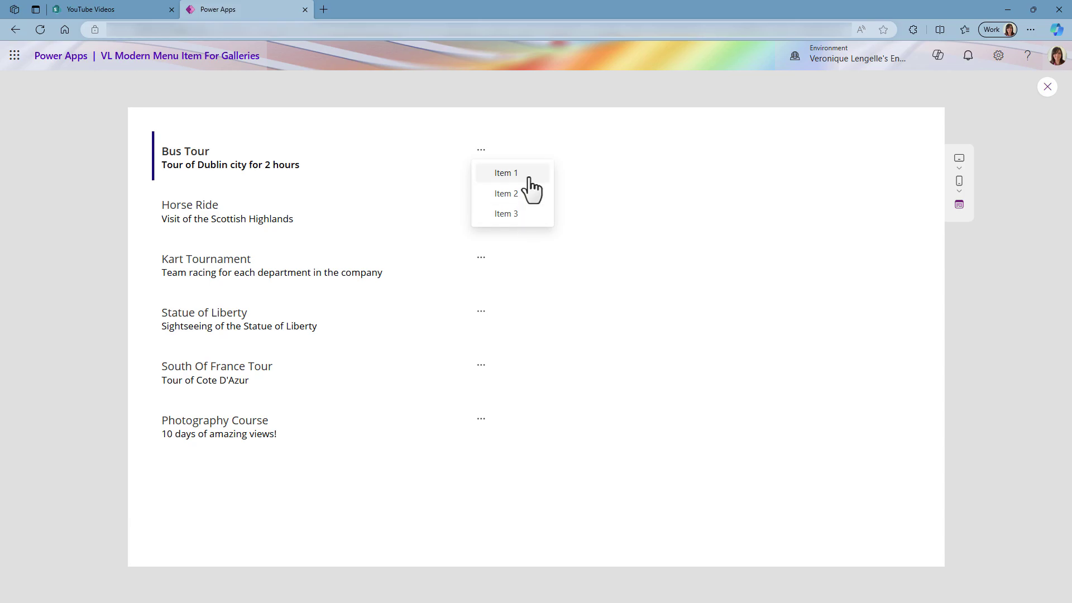
pyautogui.click(1048, 89)
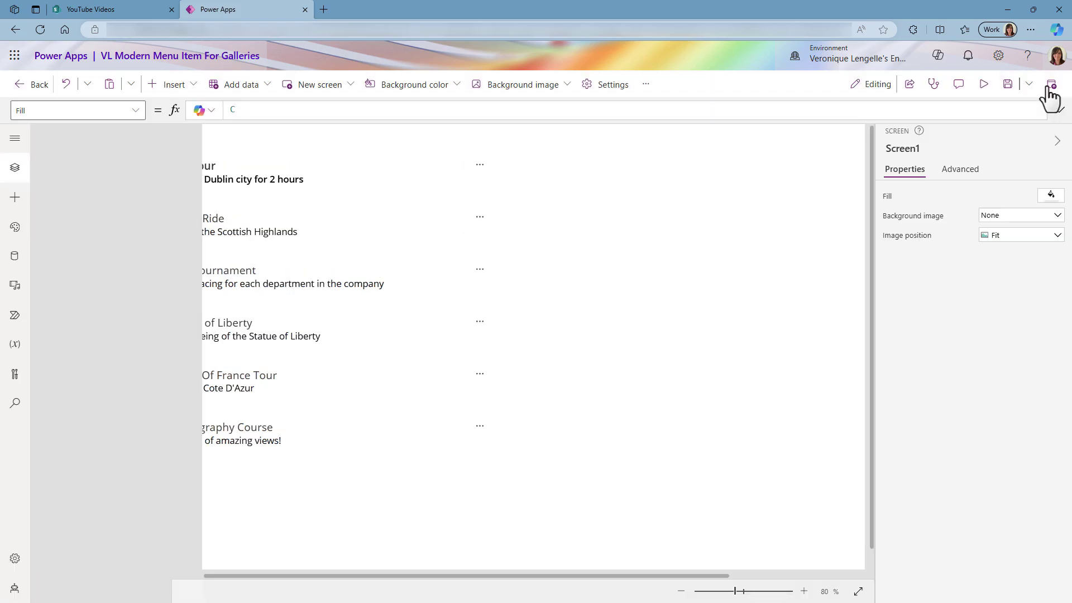
# Step: Replace the tab list's Items formula with Table({Value:"Edit"})
pyautogui.click(487, 194)
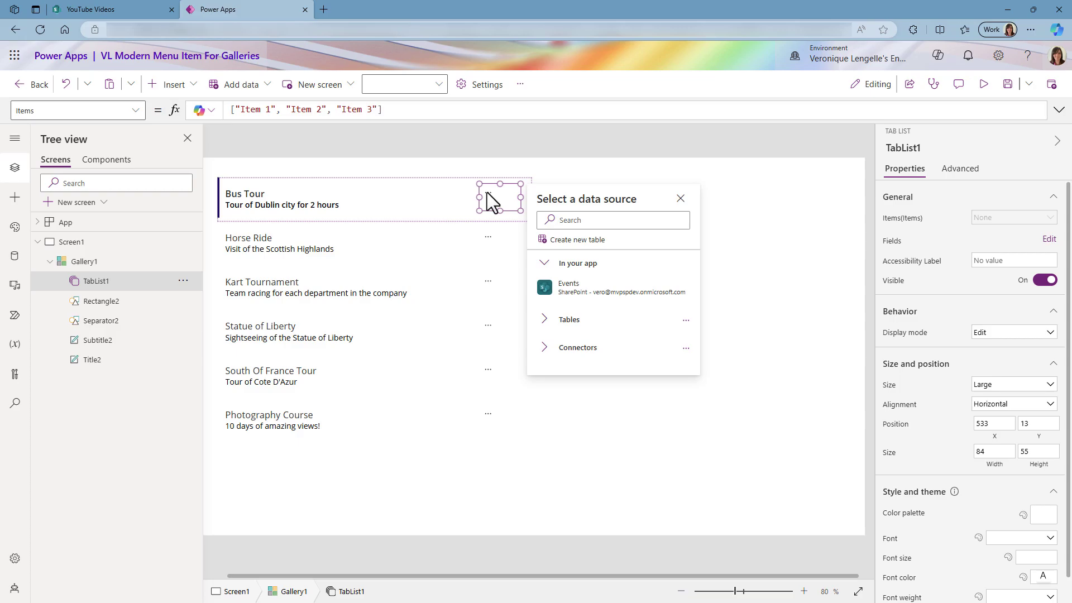
pyautogui.moveTo(395, 110); pyautogui.dragTo(233, 110)
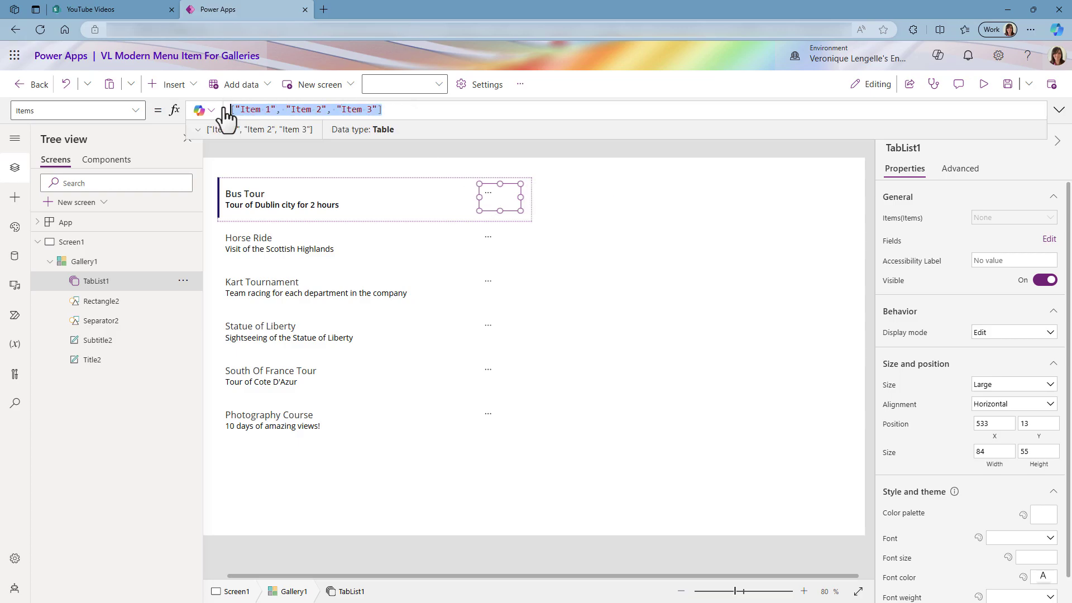
pyautogui.write('Table({})')
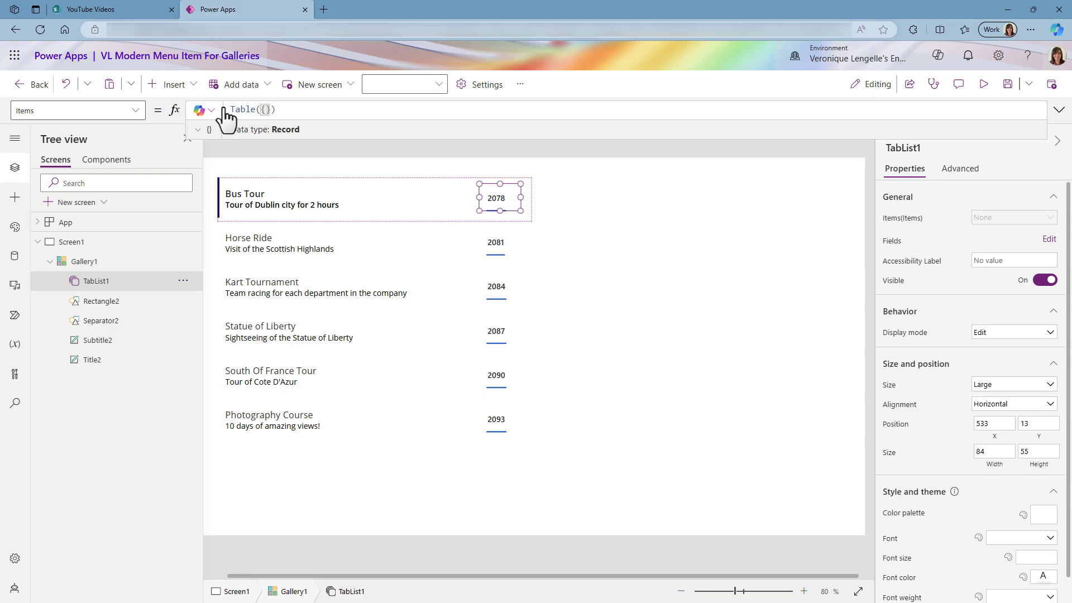
pyautogui.write('Value:')
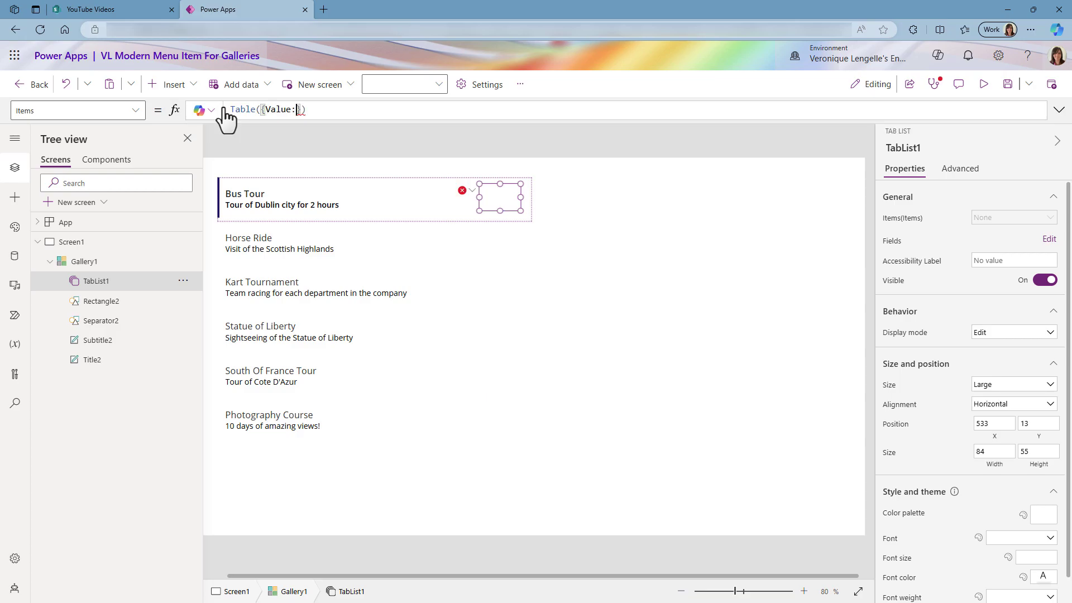
pyautogui.write('"Edit"')
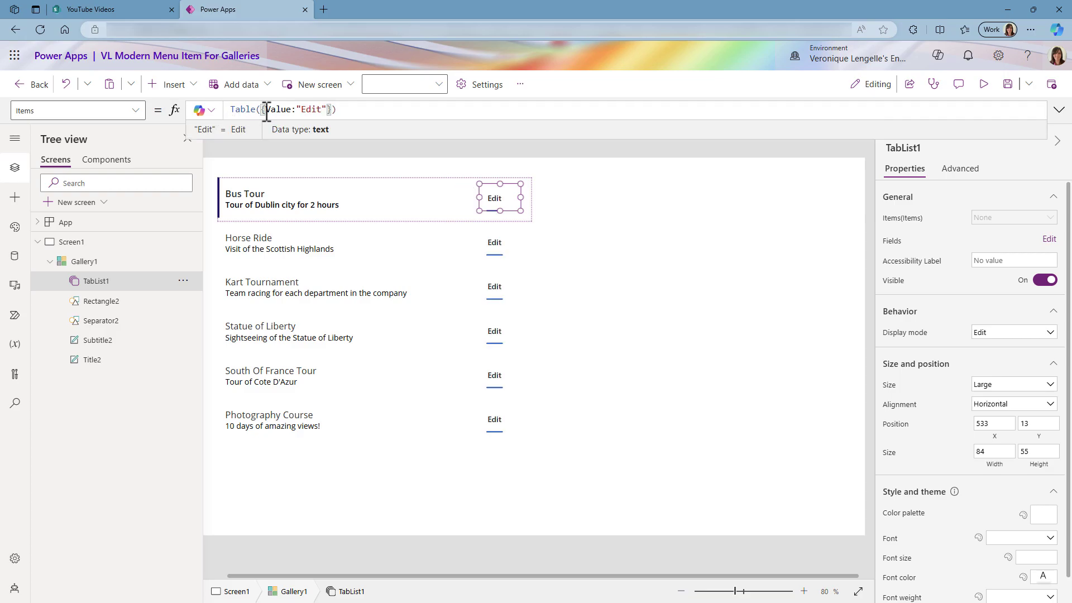
# Step: Add a second record, {Value:"Delete"}, to the Table formula in the tab list's Items property
pyautogui.moveTo(266, 110); pyautogui.dragTo(333, 110)
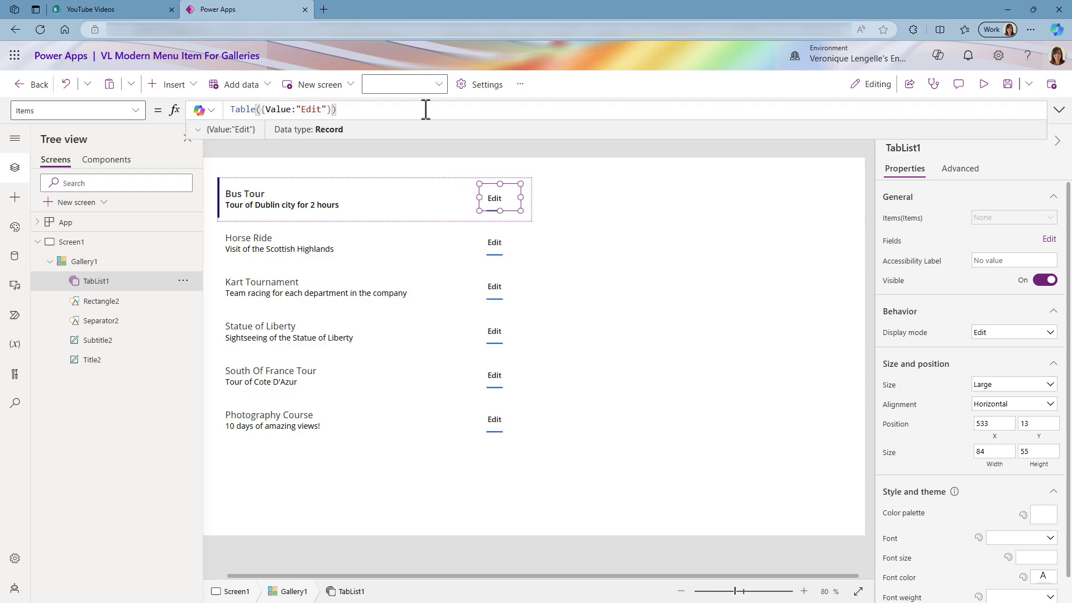
pyautogui.hotkey('ctrl', 'c')
pyautogui.press('Right')
pyautogui.write(',')
pyautogui.hotkey('ctrl', 'v')
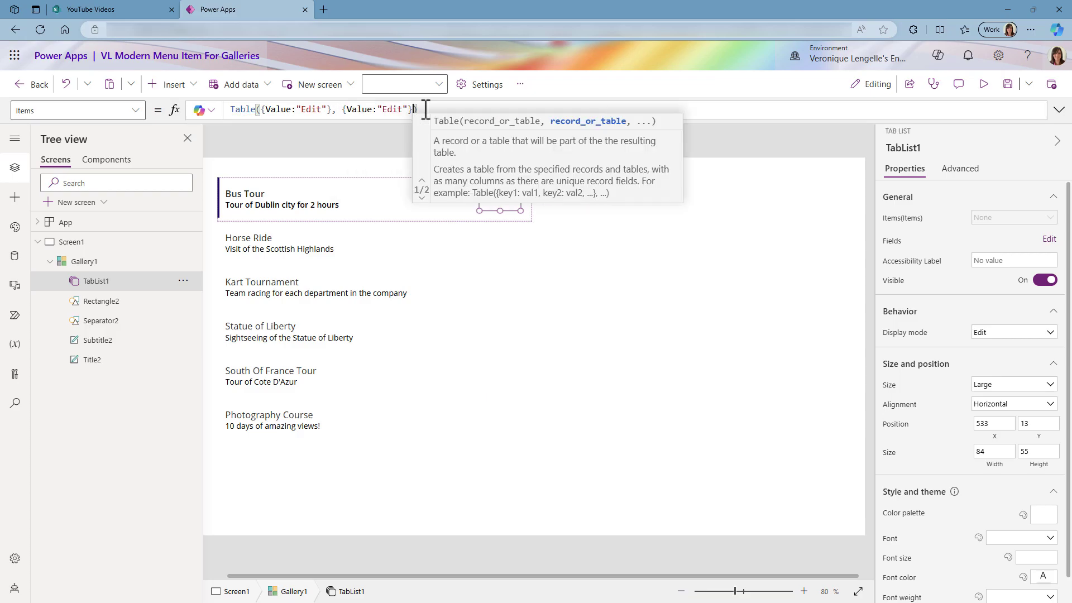
pyautogui.press('Left')
pyautogui.press('Left')
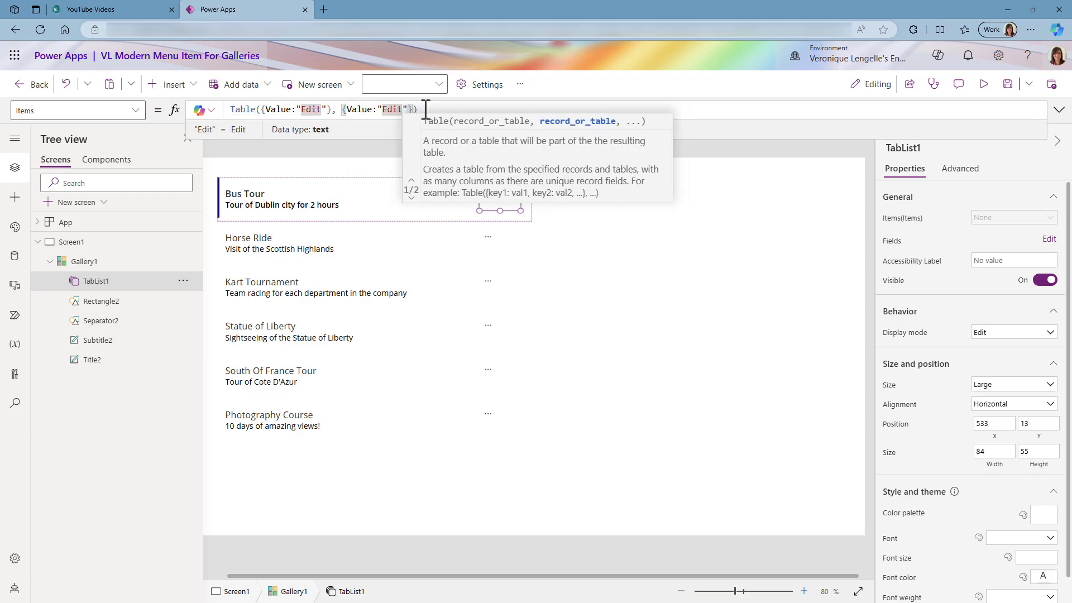
pyautogui.hotkey('shift', 'Left')
pyautogui.hotkey('shift', 'Left')
pyautogui.hotkey('shift', 'Left')
pyautogui.hotkey('shift', 'Left')
pyautogui.write('Delete')
pyautogui.click(426, 109)
# Step: Preview the app and open the Bus Tour row's overflow menu to check its Edit and Delete options
pyautogui.click(983, 87)
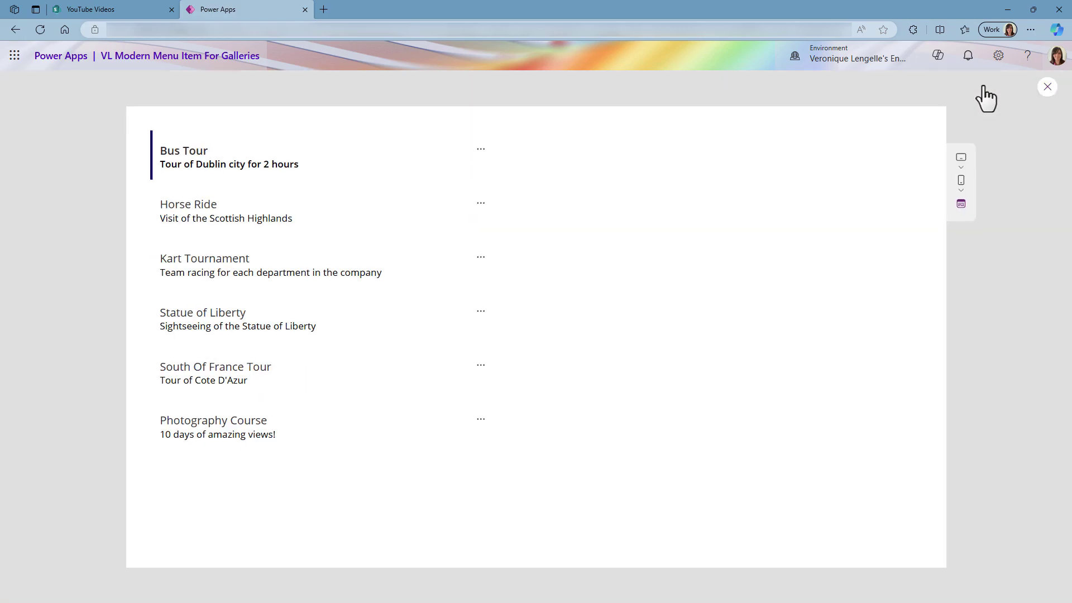
pyautogui.click(481, 152)
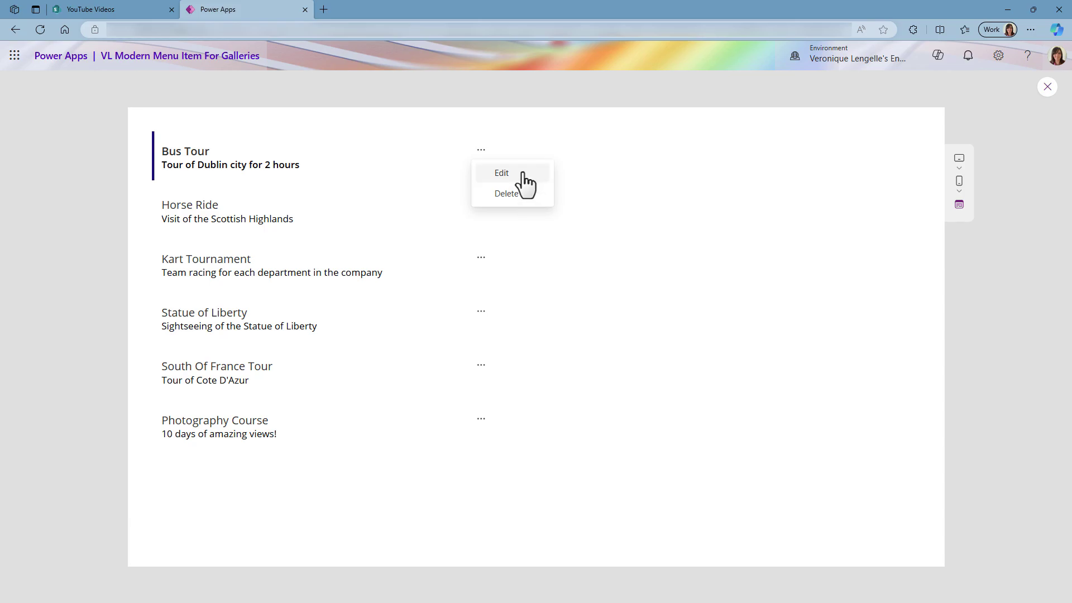
# Step: Try the Edit option in the Bus Tour row's overflow menu, reopen the menu, and exit the preview
pyautogui.click(523, 173)
pyautogui.click(481, 151)
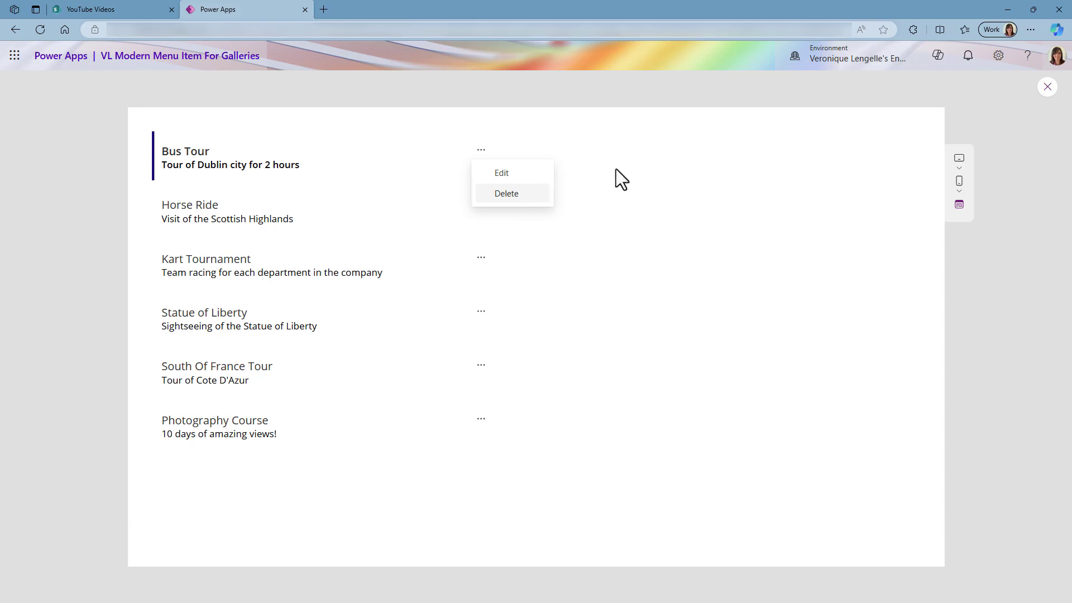
pyautogui.click(1047, 87)
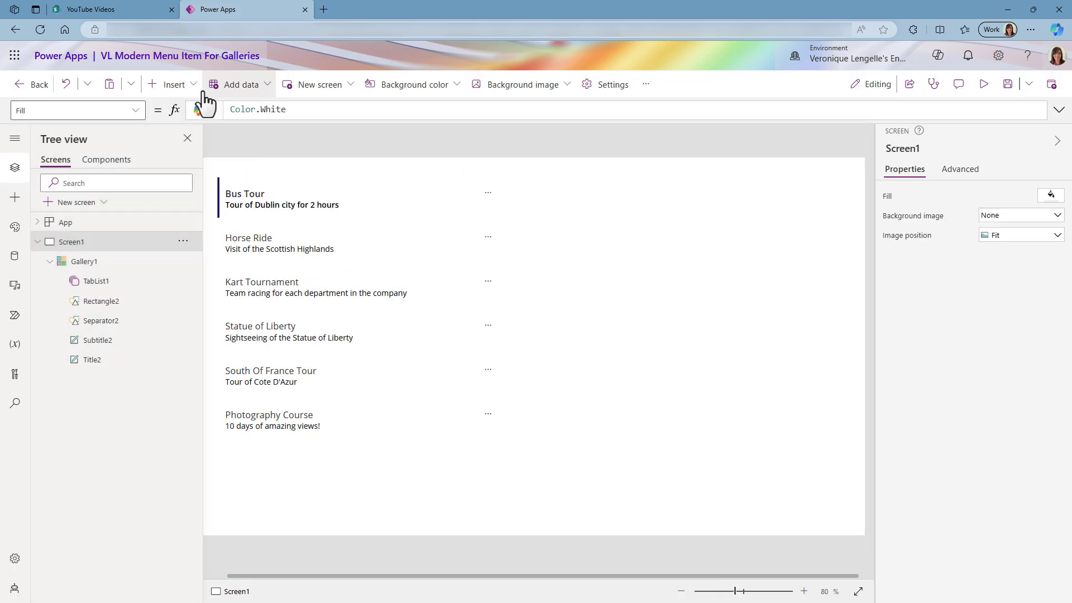
# Step: Insert a Form and place it beside the gallery at about X 680, Y 77, with a width of about 661
pyautogui.click(179, 87)
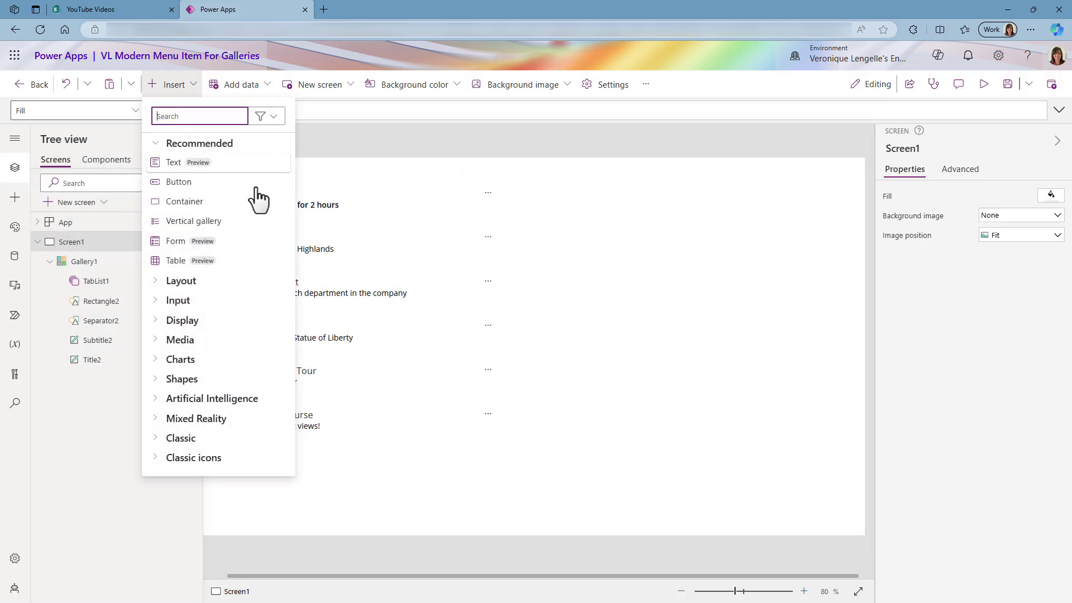
pyautogui.click(226, 244)
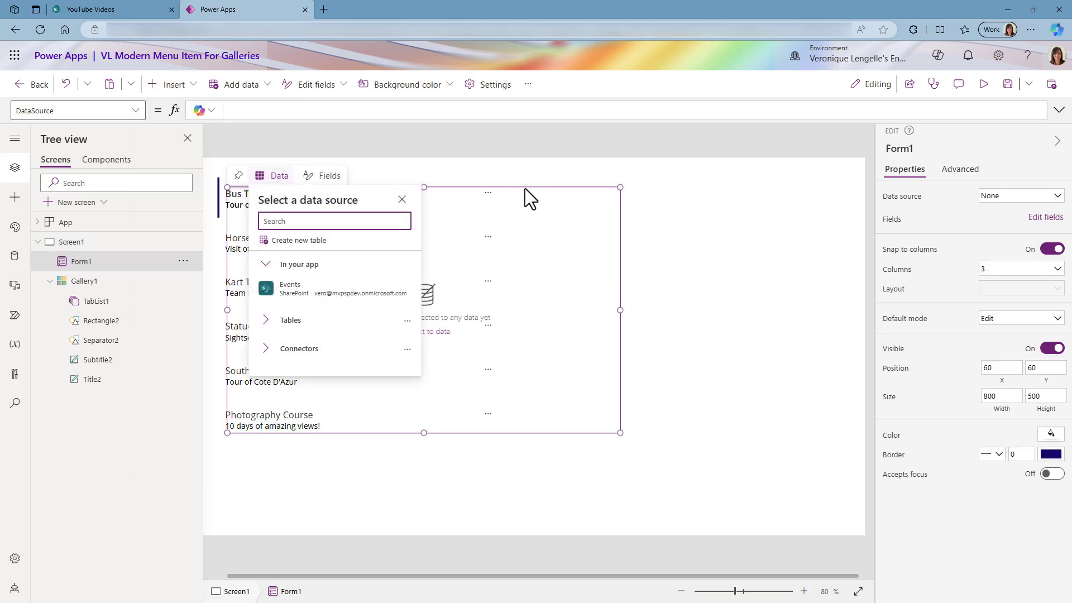
pyautogui.moveTo(524, 189); pyautogui.dragTo(760, 199)
pyautogui.moveTo(463, 318); pyautogui.dragTo(531, 318)
# Step: Connect the form to the Events data source and compare its fields with the columns of the SharePoint Events list
pyautogui.click(580, 185)
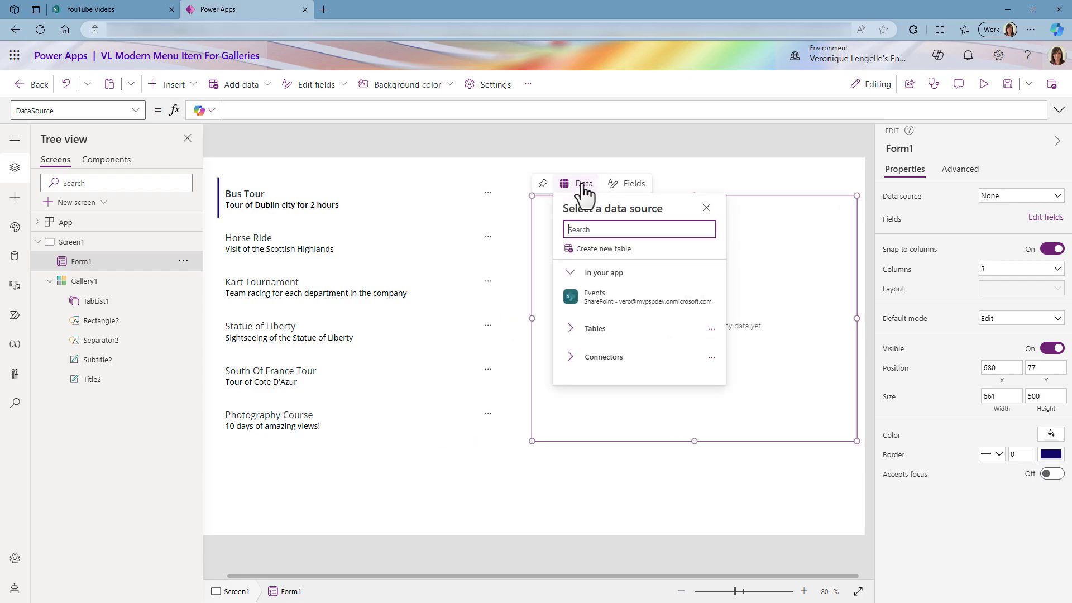
pyautogui.click(601, 297)
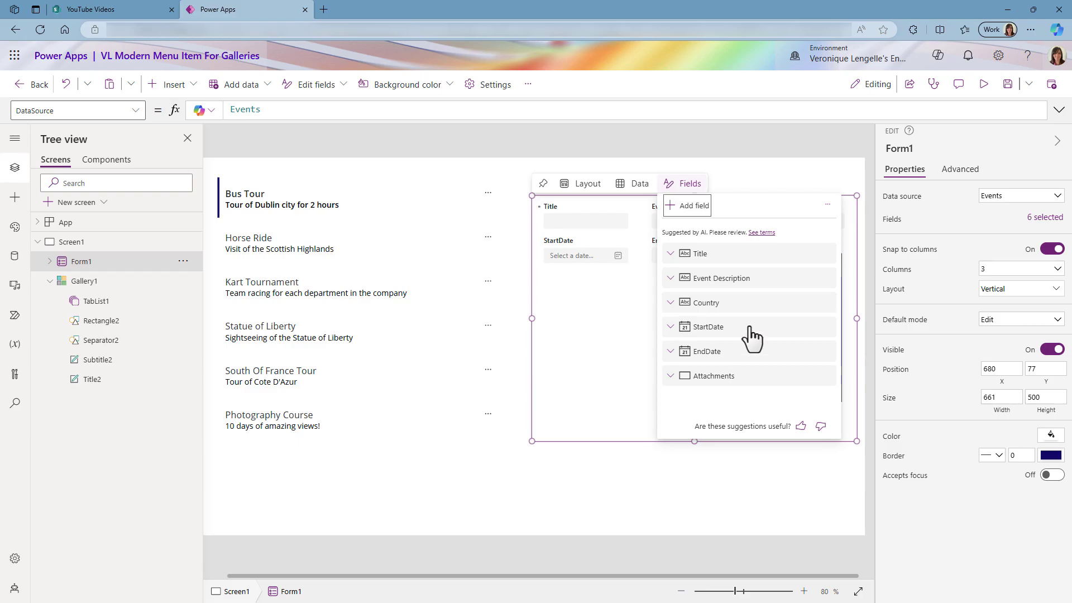
pyautogui.click(101, 10)
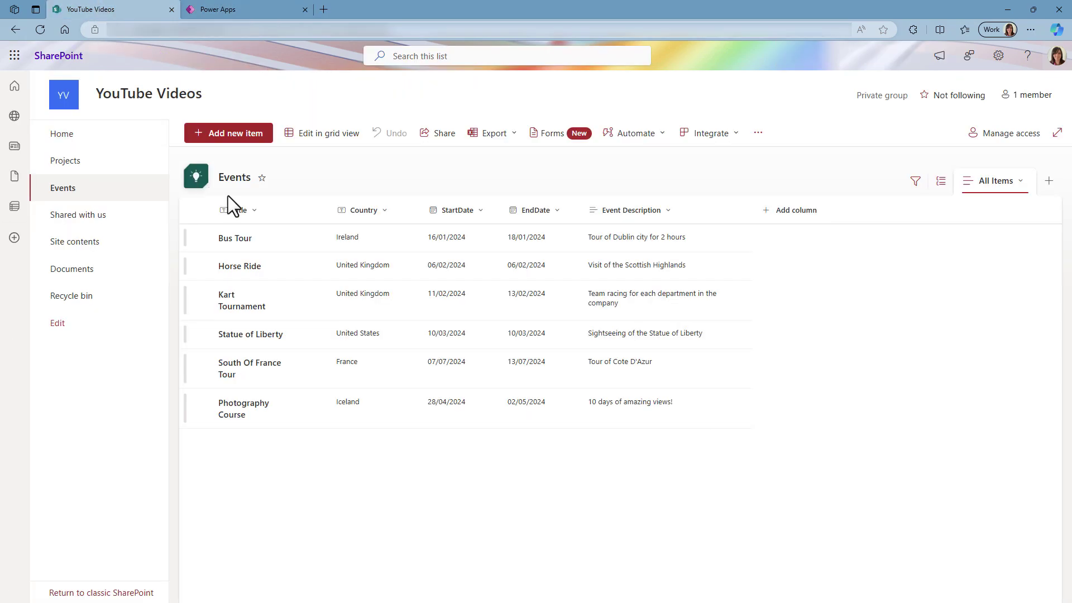
pyautogui.click(251, 10)
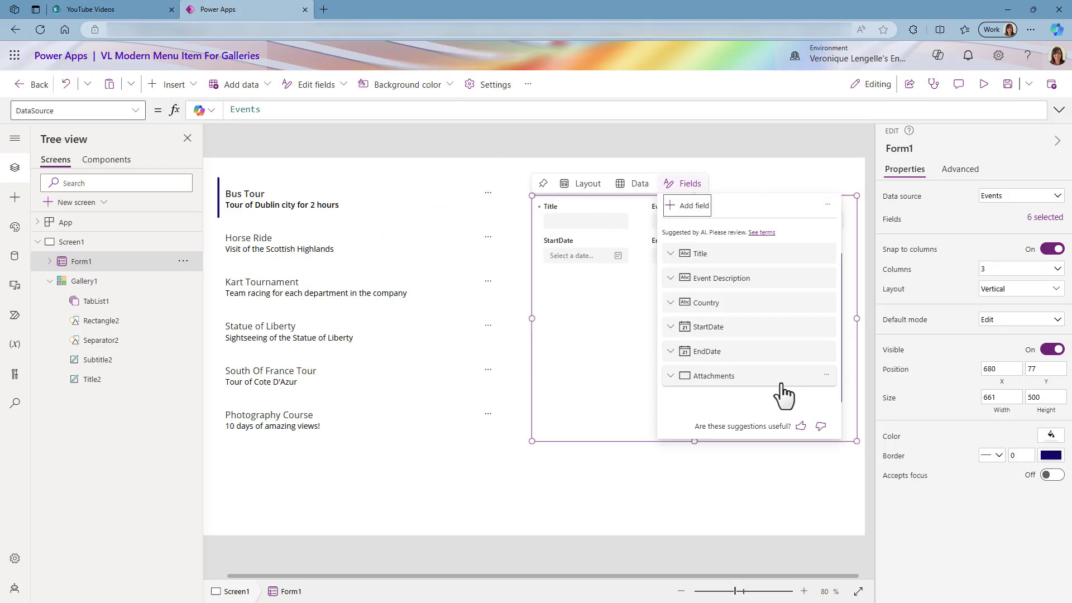
# Step: Remove the Attachments field from the form and close the field list
pyautogui.click(827, 374)
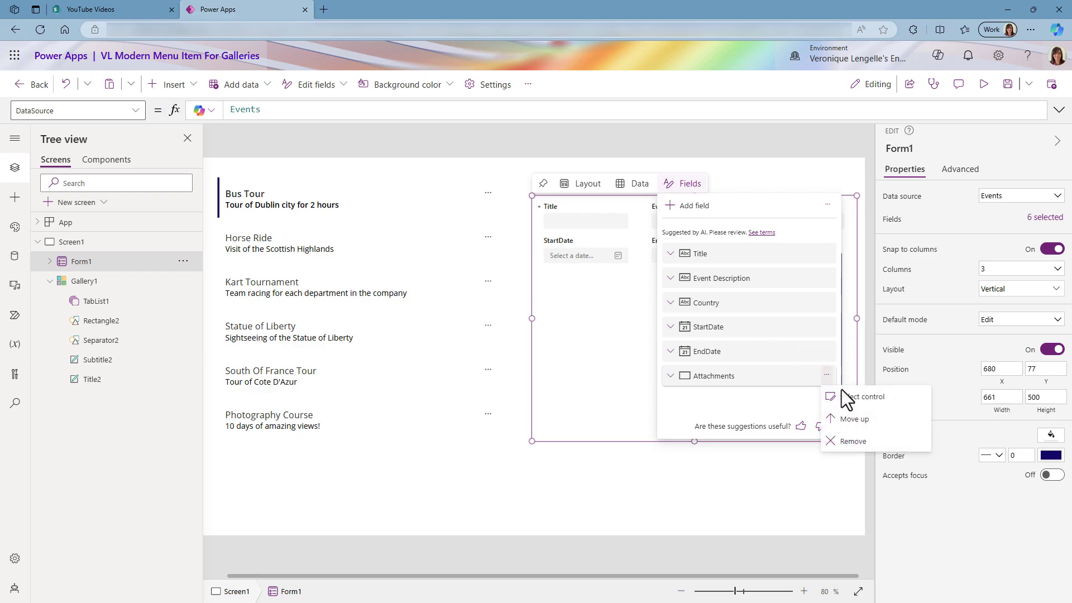
pyautogui.click(853, 441)
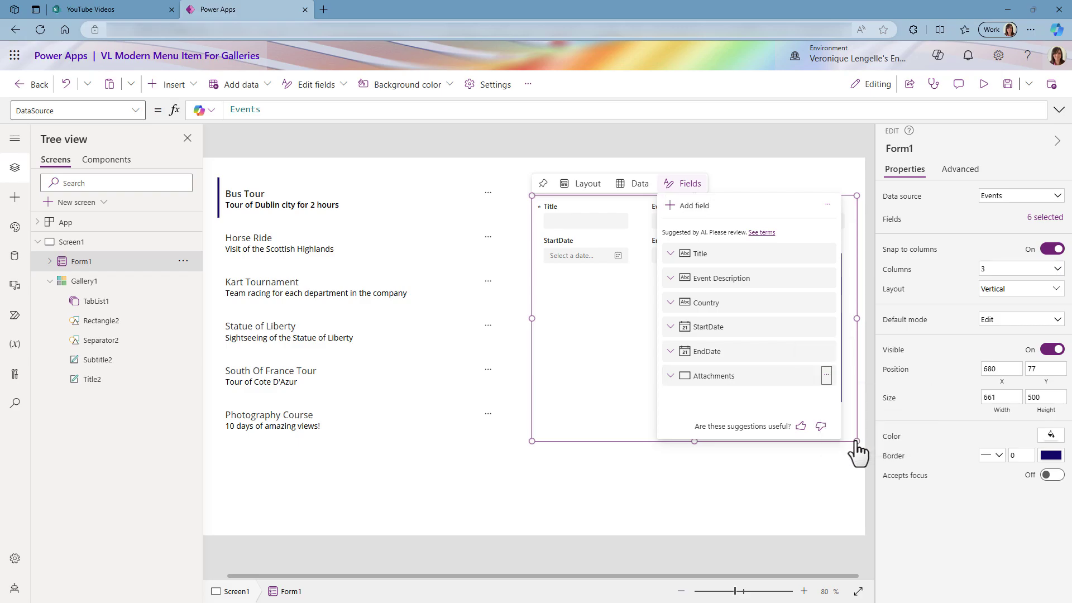
pyautogui.click(532, 477)
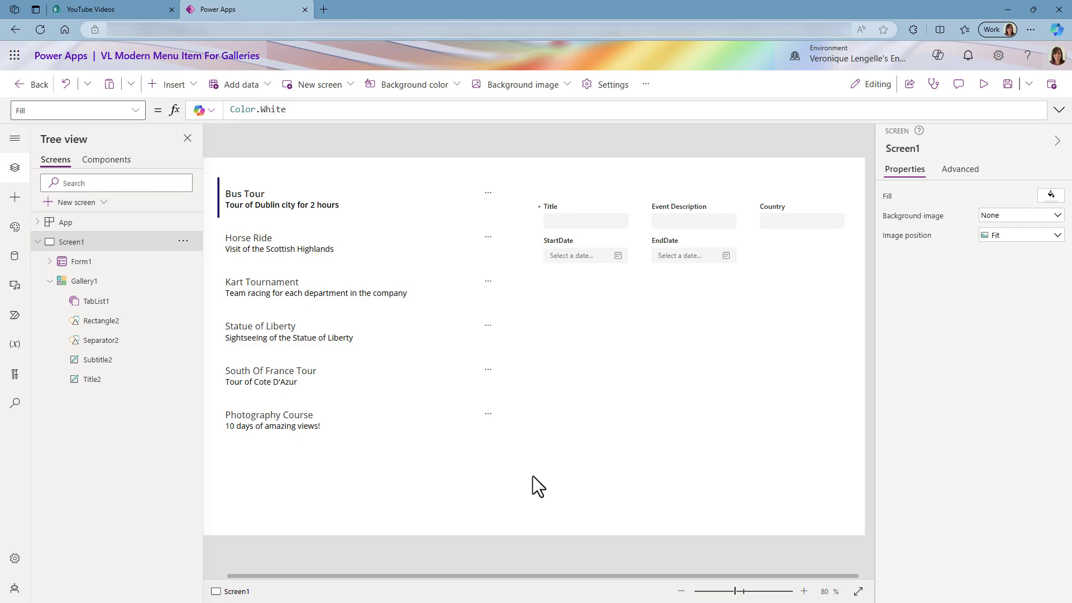
# Step: Set the Events form's default mode to View
pyautogui.click(644, 382)
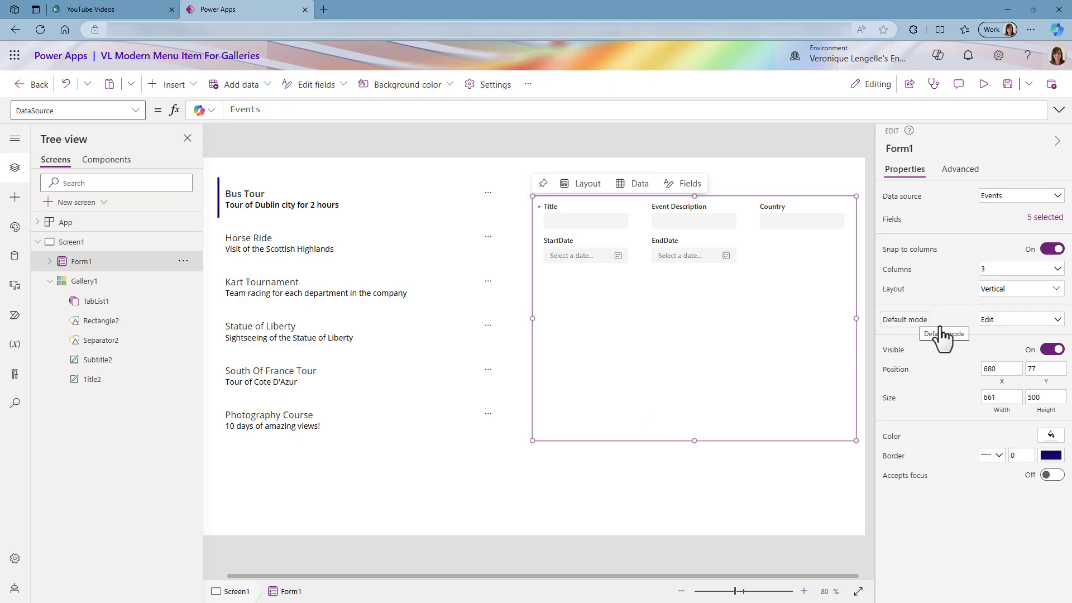
pyautogui.click(1002, 321)
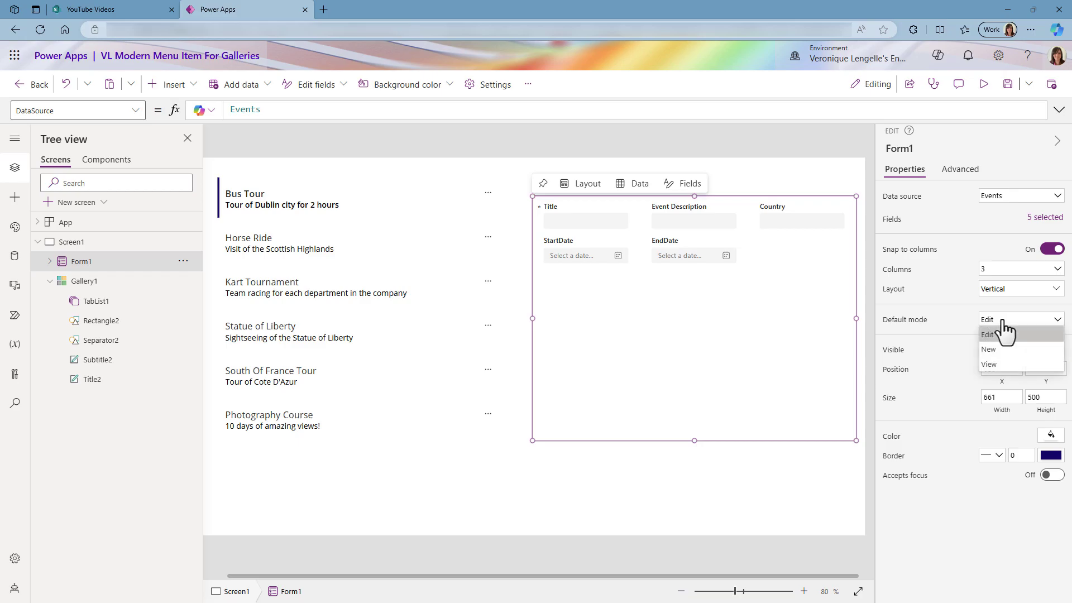
pyautogui.click(999, 363)
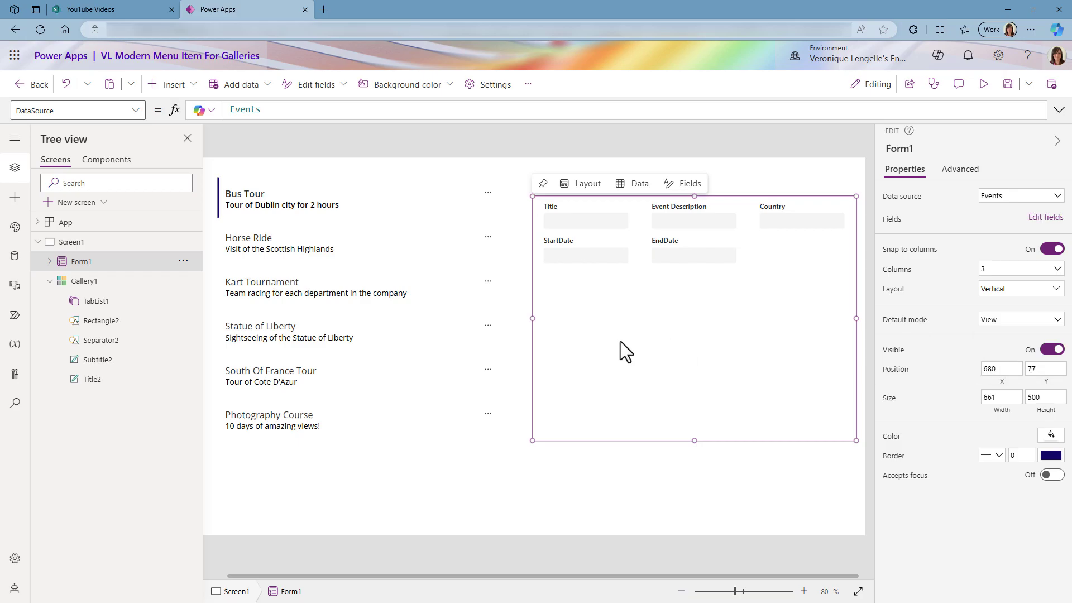
# Step: Set the form's Item property to Gallery1.Selected
pyautogui.click(135, 110)
pyautogui.scroll(-3, 103, 246)
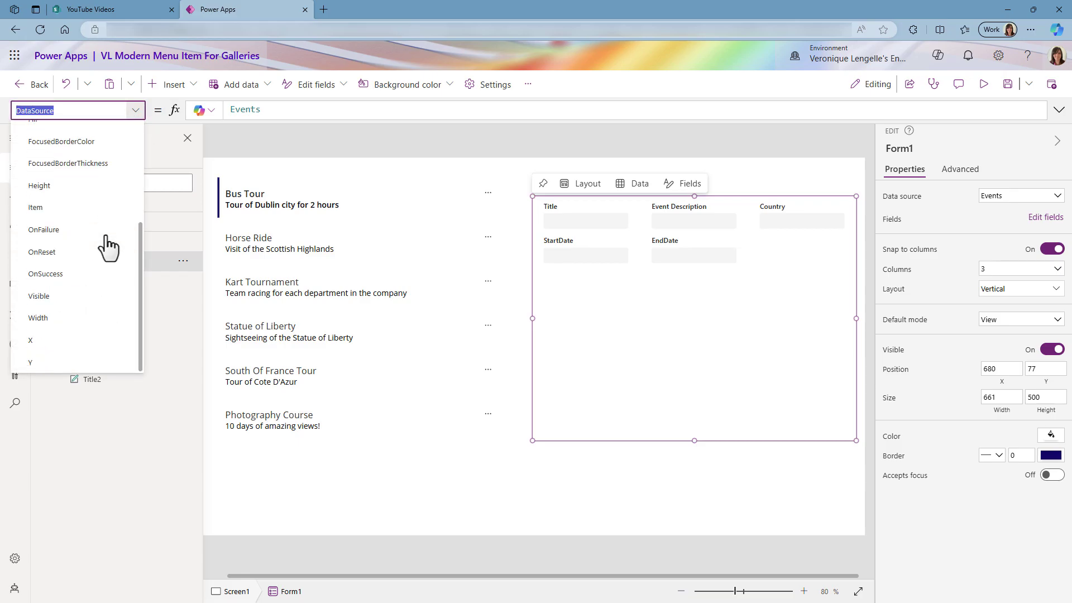
pyautogui.click(95, 207)
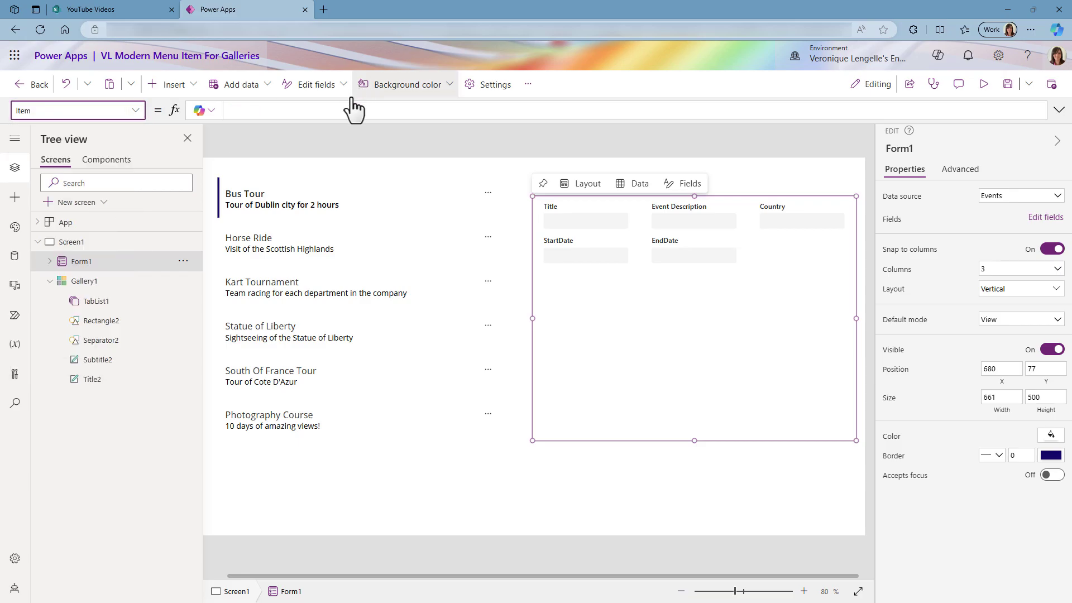
pyautogui.click(316, 110)
pyautogui.write('Gallery1')
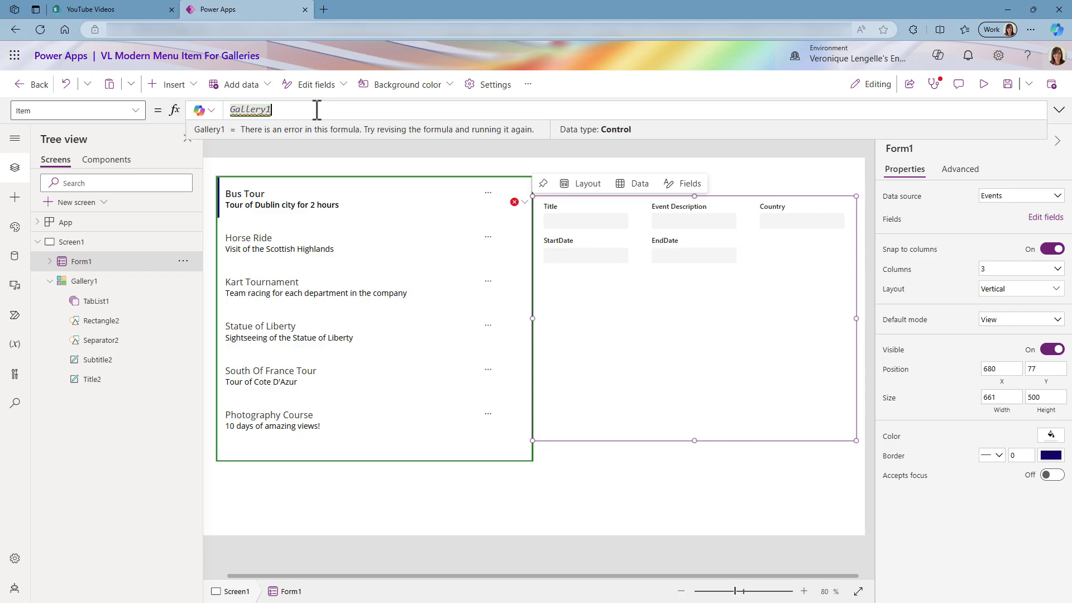
pyautogui.write('.Selected')
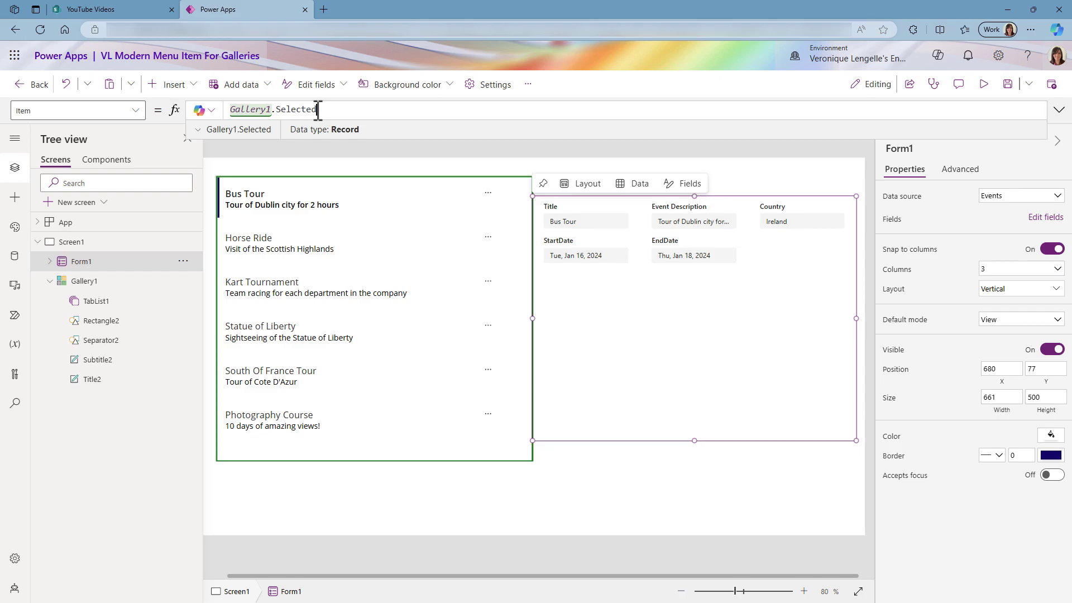
# Step: Replace the tab list's OnSelect formula with an empty Switch() spread over several lines in an enlarged formula area
pyautogui.click(487, 196)
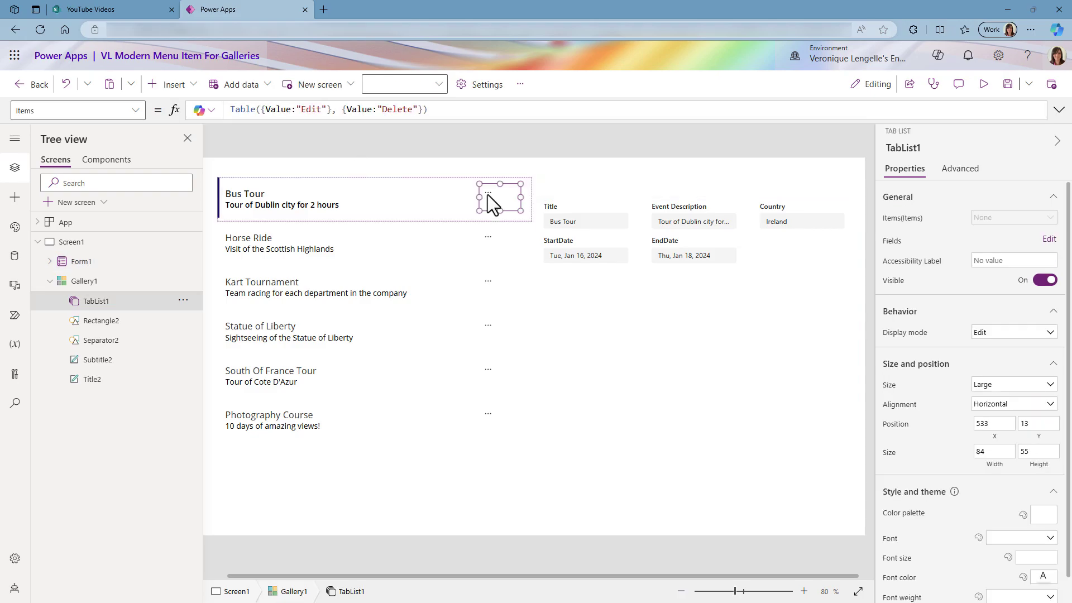
pyautogui.click(135, 111)
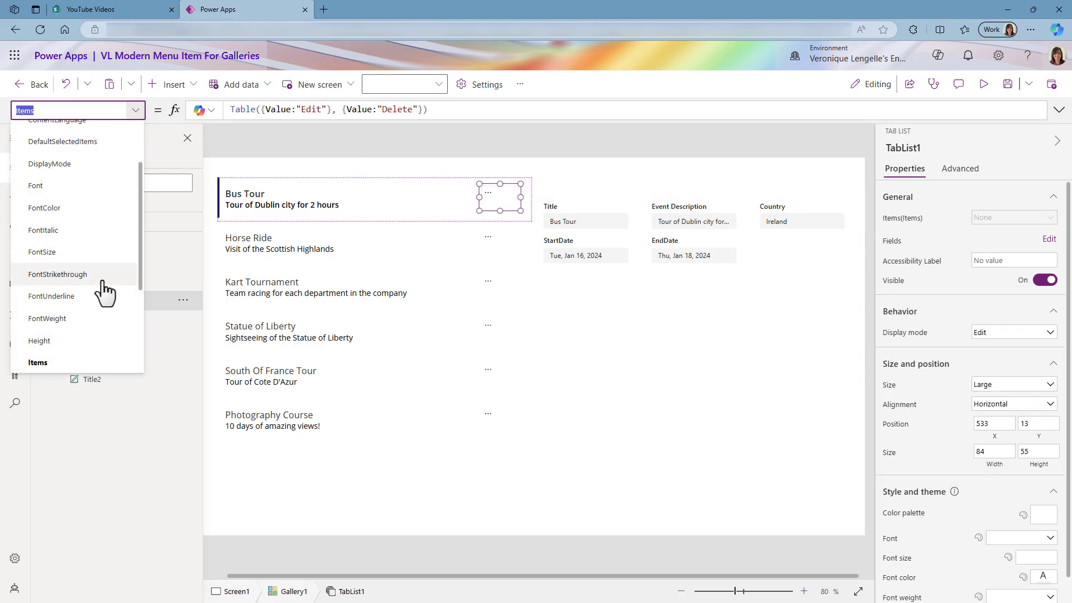
pyautogui.scroll(2, 100, 222)
pyautogui.scroll(-5, 96, 246)
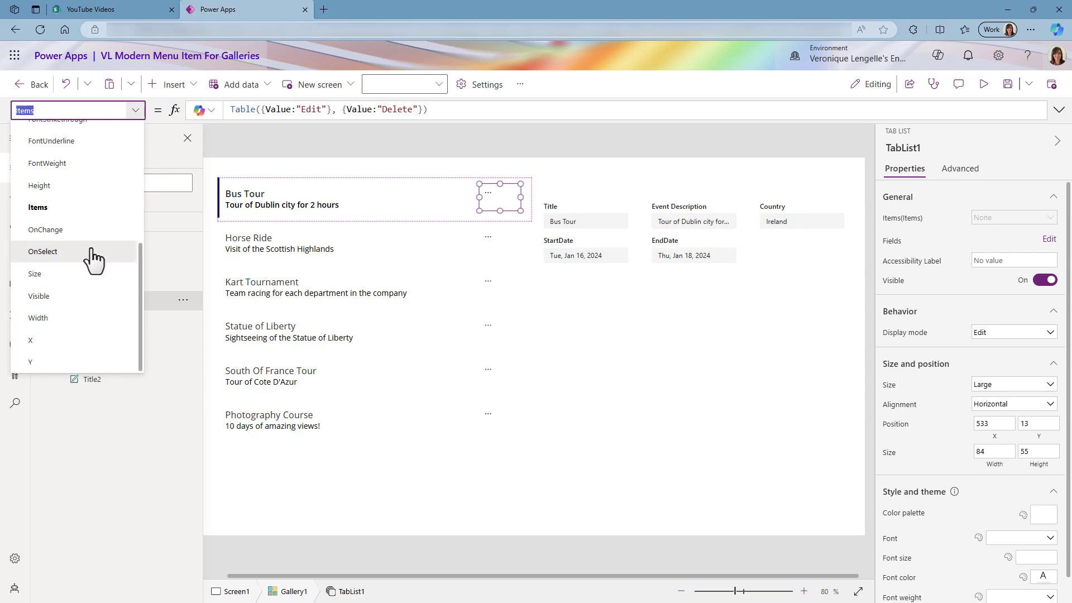
pyautogui.click(93, 248)
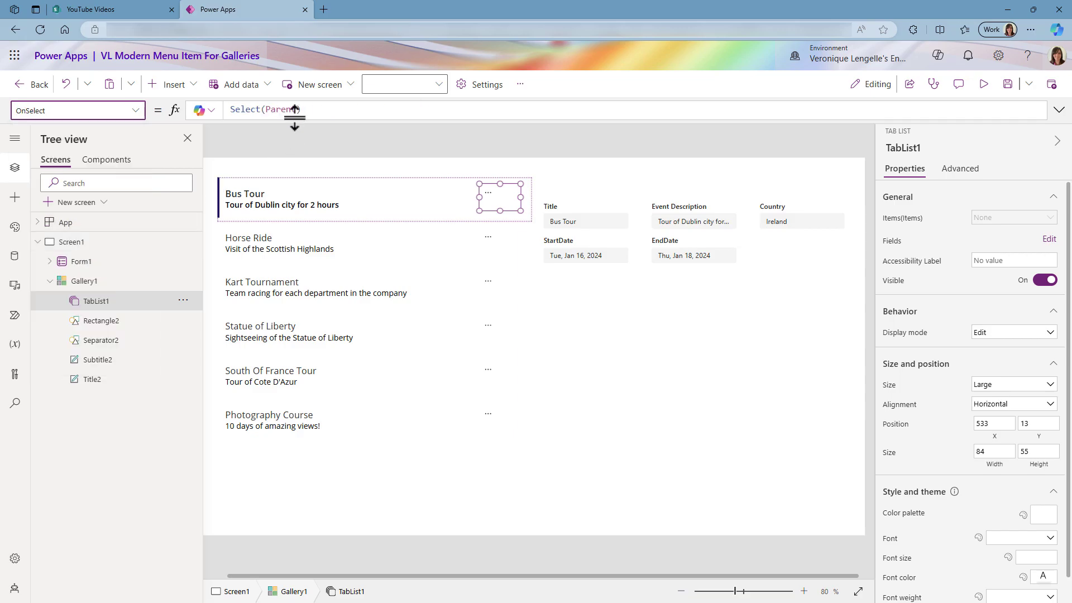
pyautogui.moveTo(316, 110); pyautogui.dragTo(216, 110)
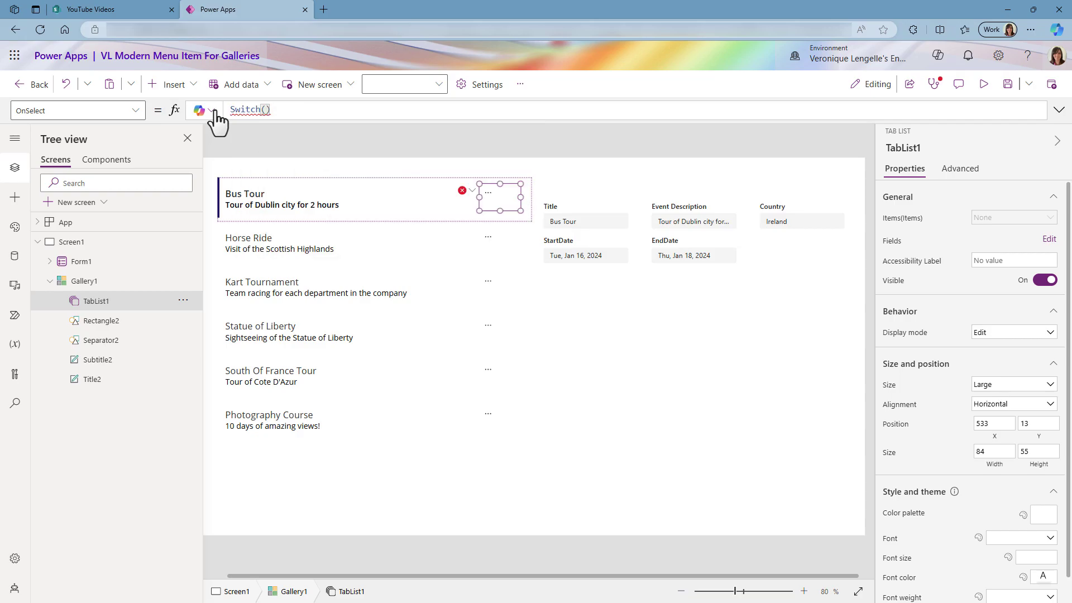
pyautogui.press('BackSpace')
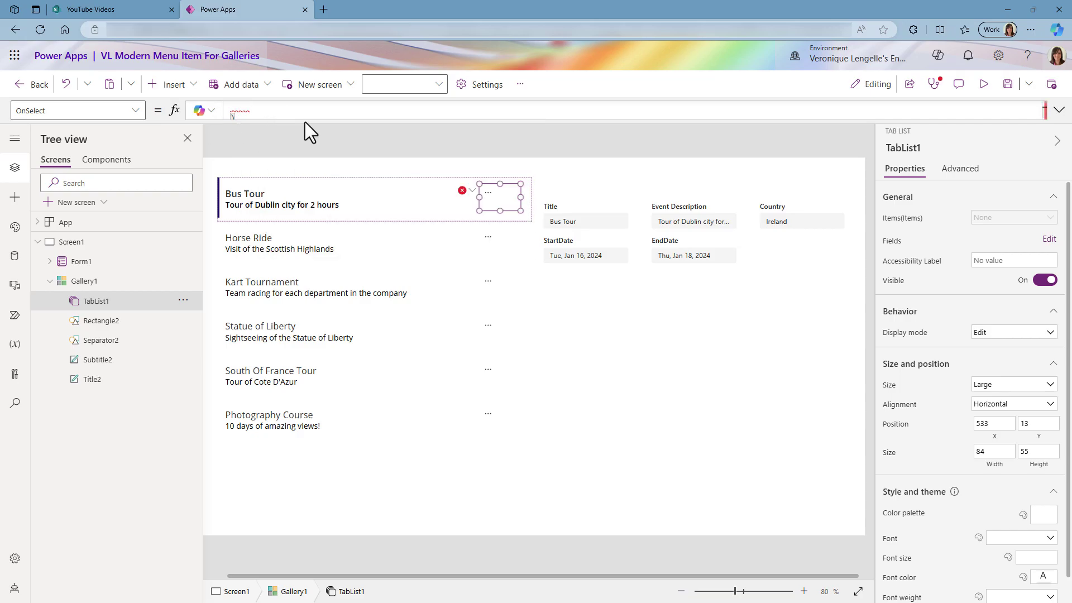
pyautogui.moveTo(306, 121); pyautogui.dragTo(309, 176)
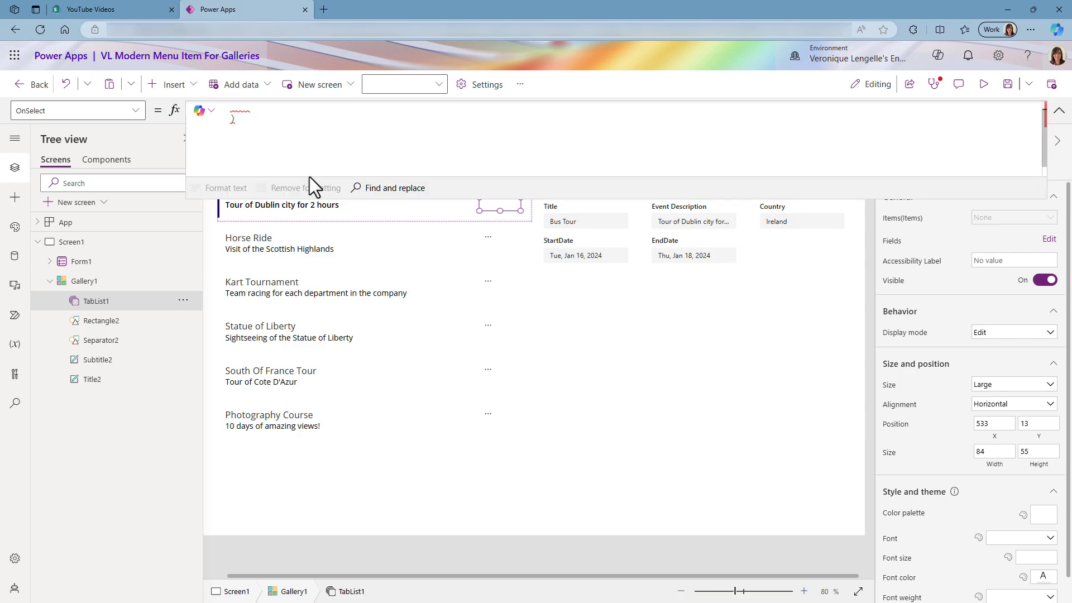
pyautogui.write('Switch(')
pyautogui.press('Return')
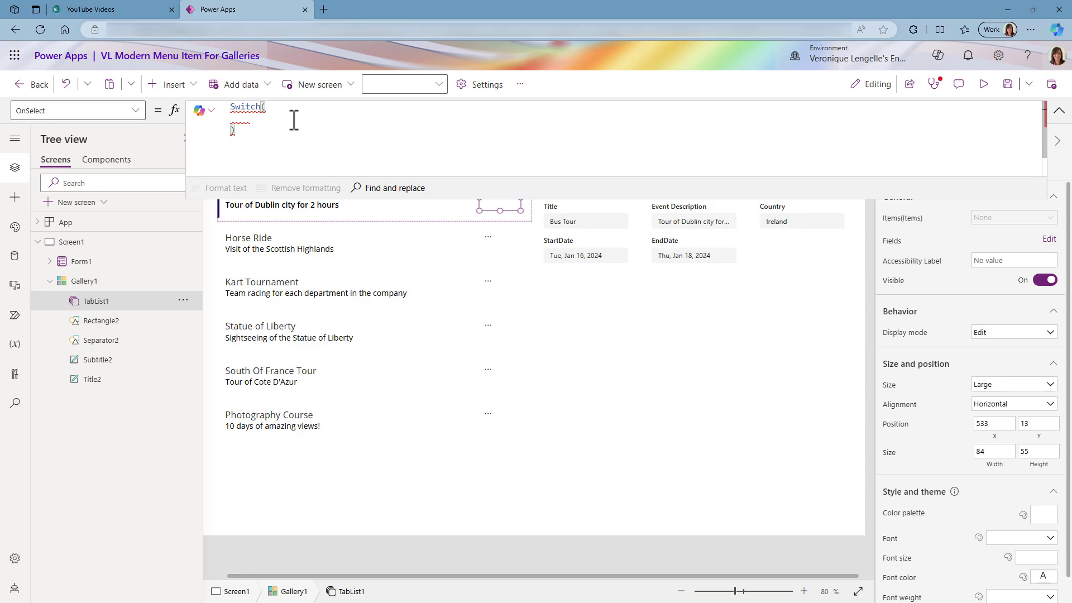
# Step: Fill the Switch function with Self.Selected.Value as the value to match and "Edit" and "Delete" on separate lines
pyautogui.write('Self.selec')
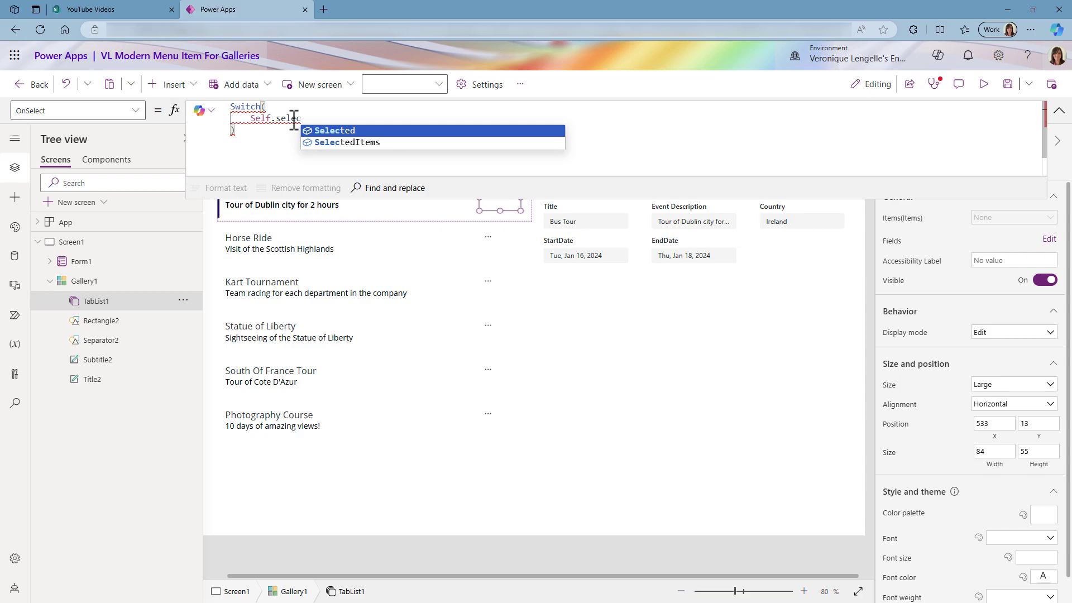
pyautogui.press('Tab')
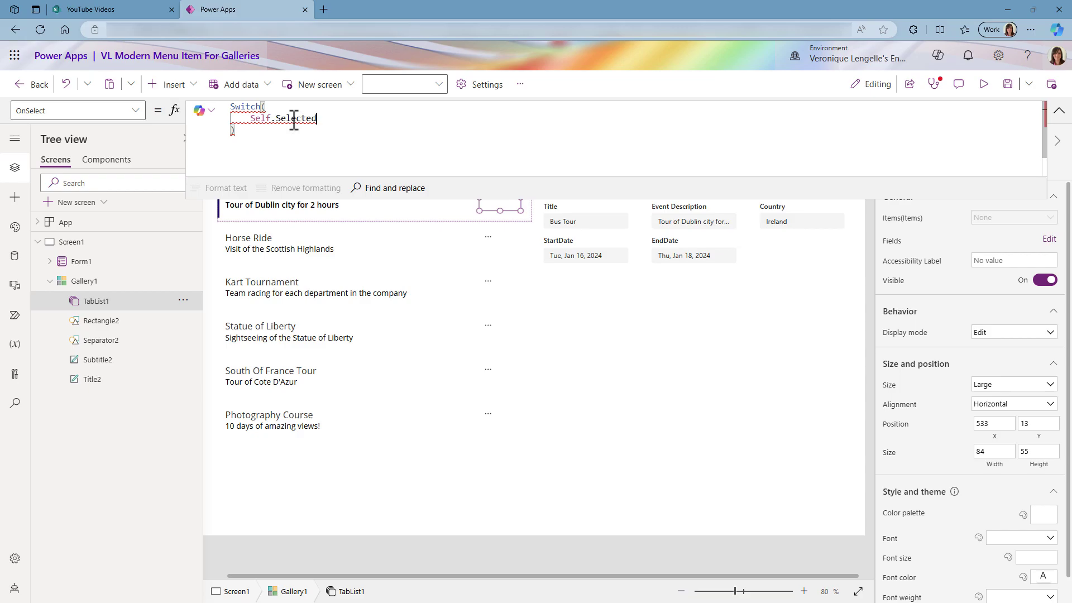
pyautogui.write('.Value,')
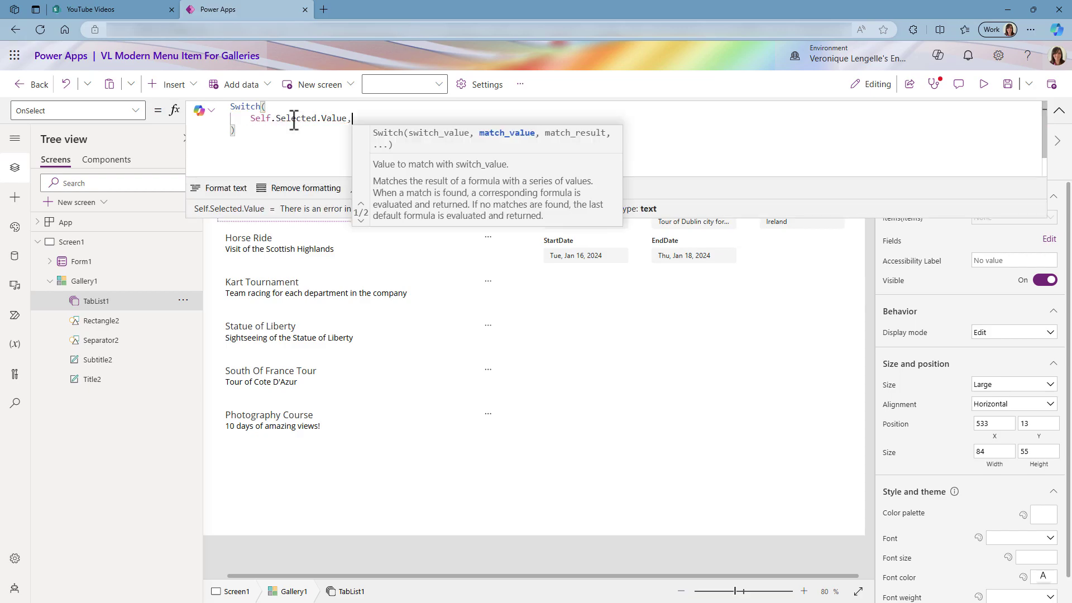
pyautogui.hotkey('shift', 'Return')
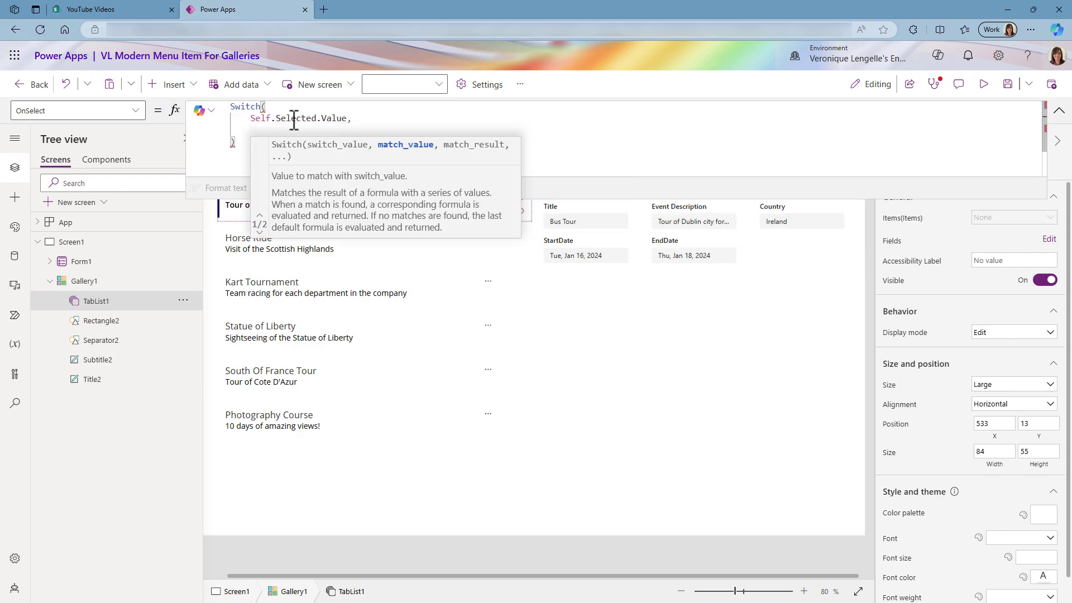
pyautogui.write('"Edit",')
pyautogui.hotkey('shift', 'Return')
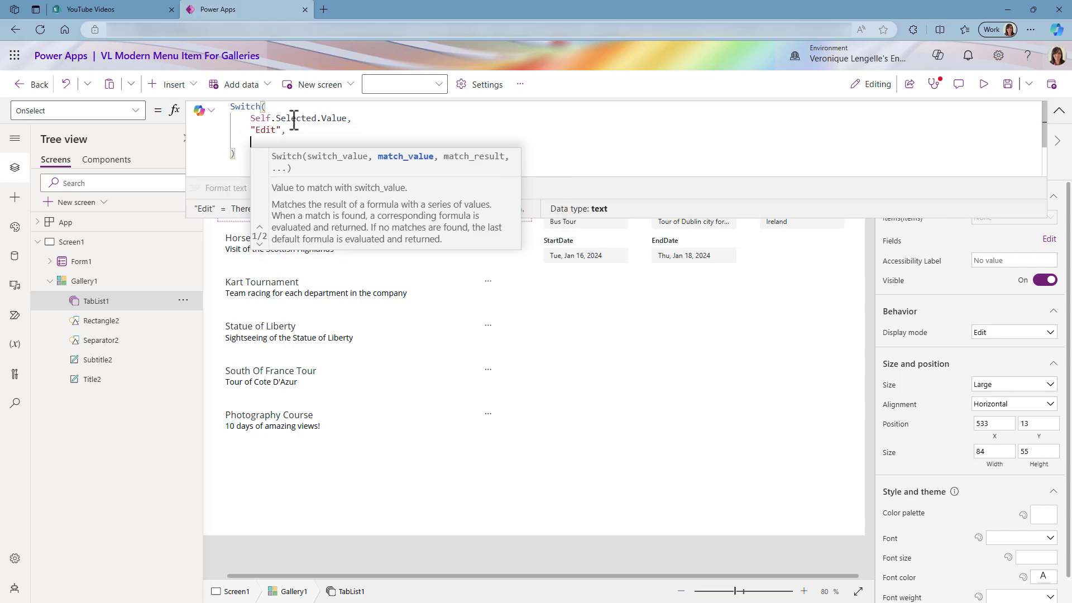
pyautogui.write('"')
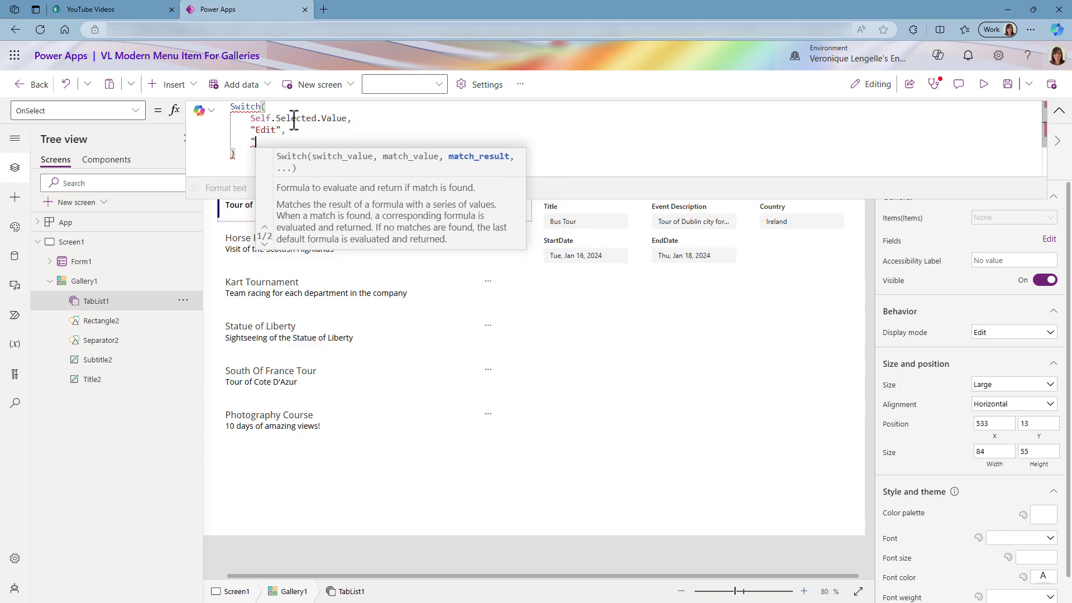
pyautogui.write('Delete"')
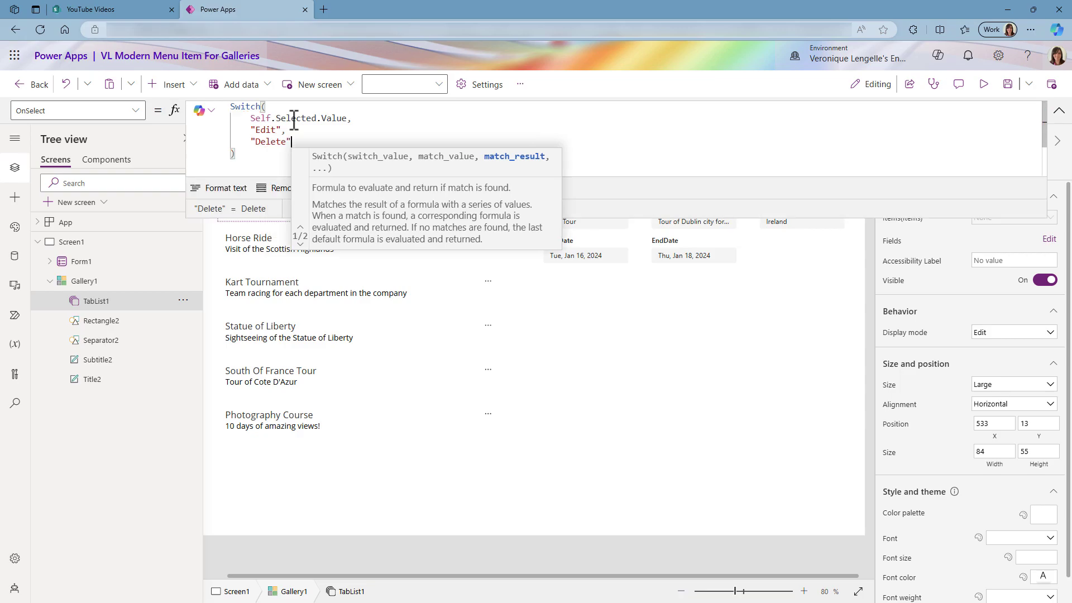
# Step: Add EditForm(Form1), as the result for the "Edit" value in the tab list's Switch formula
pyautogui.click(307, 131)
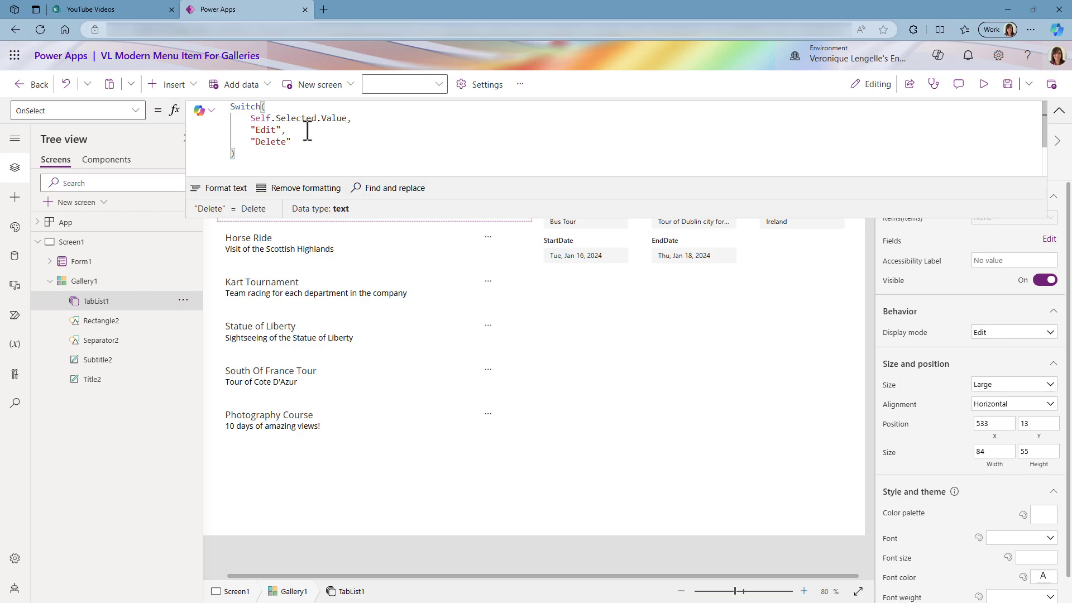
pyautogui.press('Return')
pyautogui.write('EditFor')
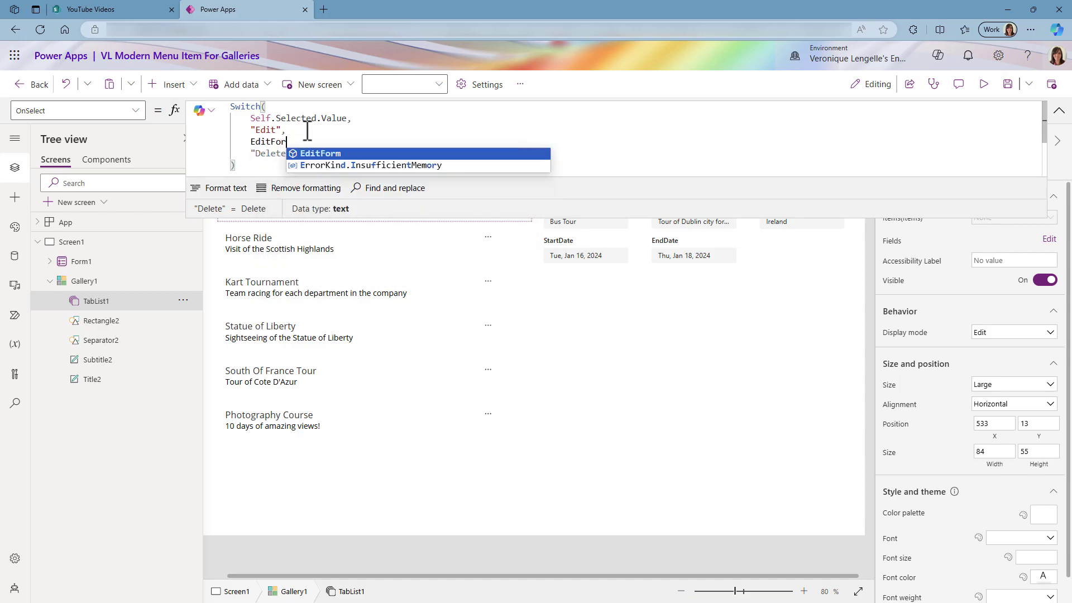
pyautogui.write('m(F')
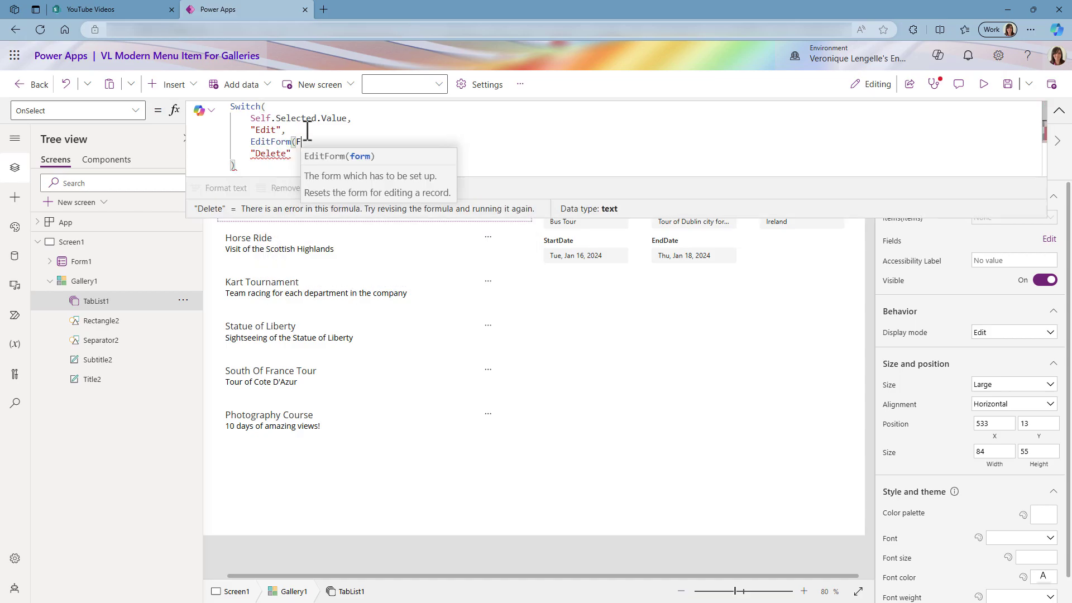
pyautogui.write('orm1')
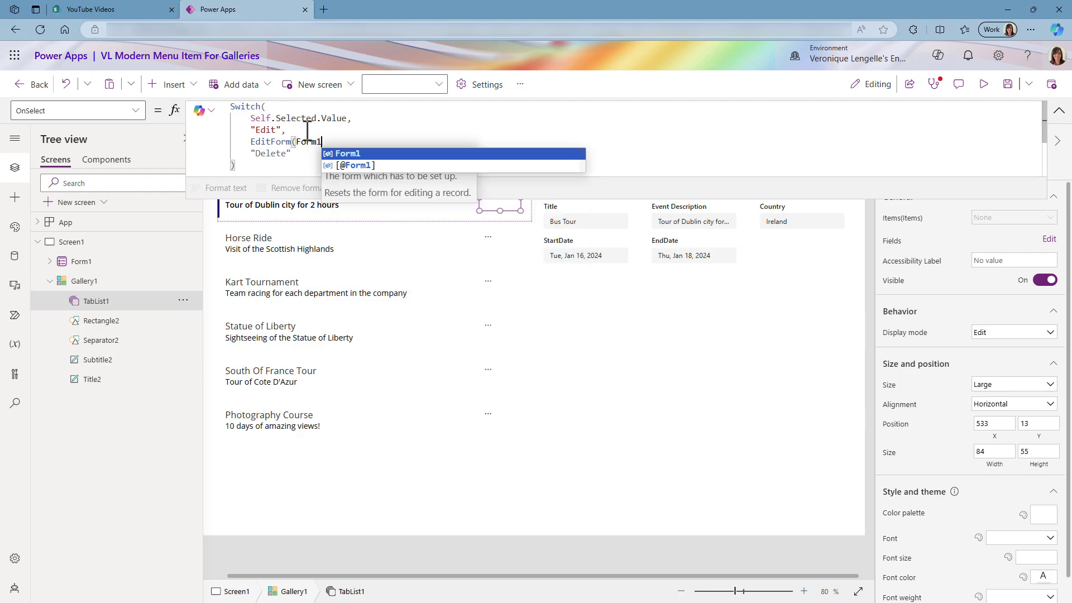
pyautogui.write(')')
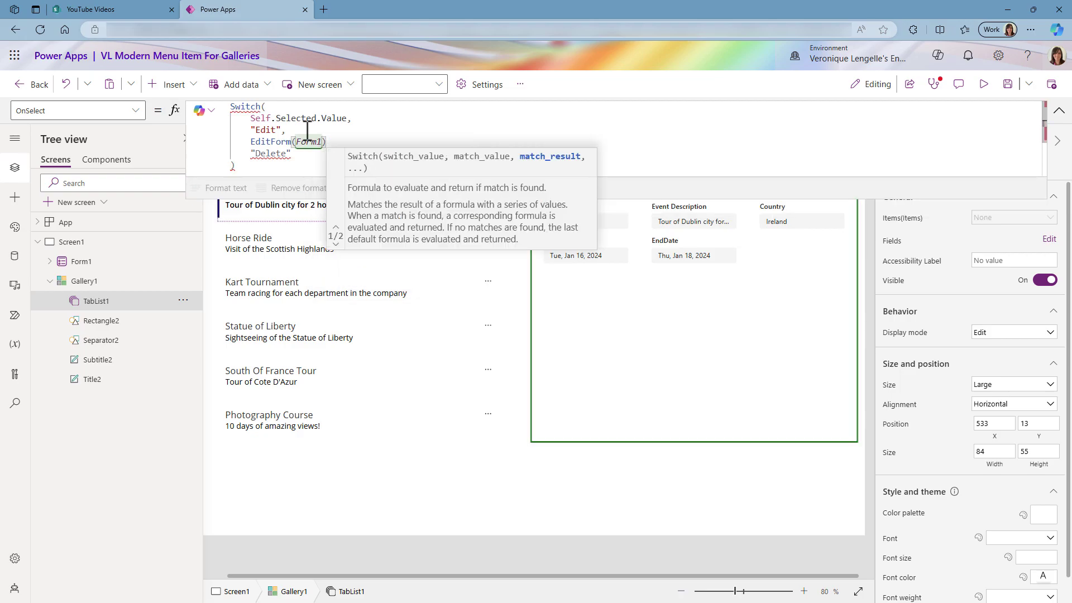
pyautogui.write(',')
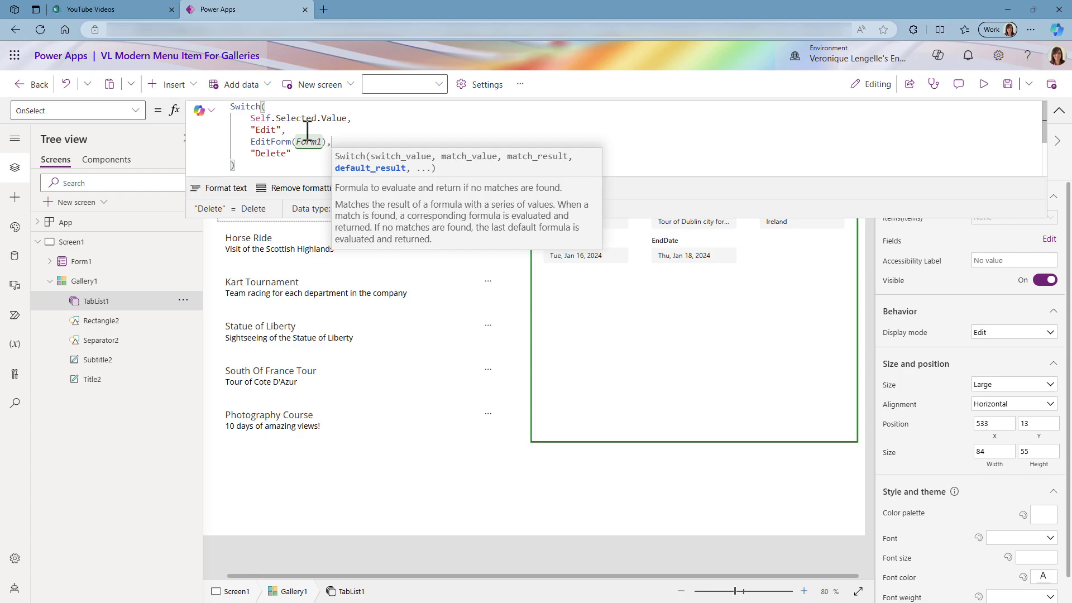
# Step: Complete the "Delete" case of the Switch formula with Remove(Events, ThisItem) as its result
pyautogui.scroll(-1, 307, 130)
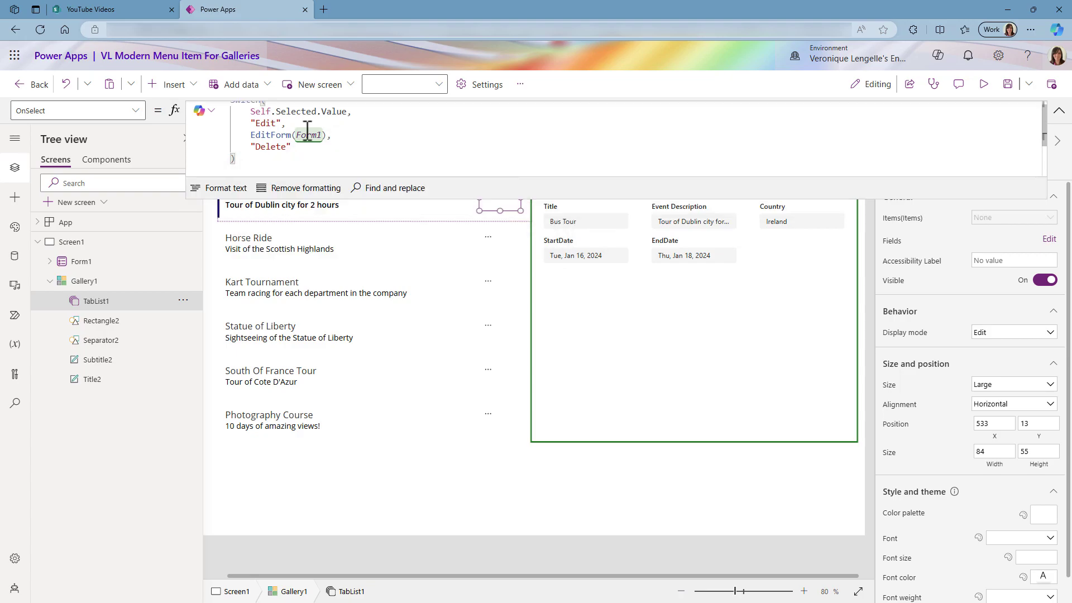
pyautogui.write(',')
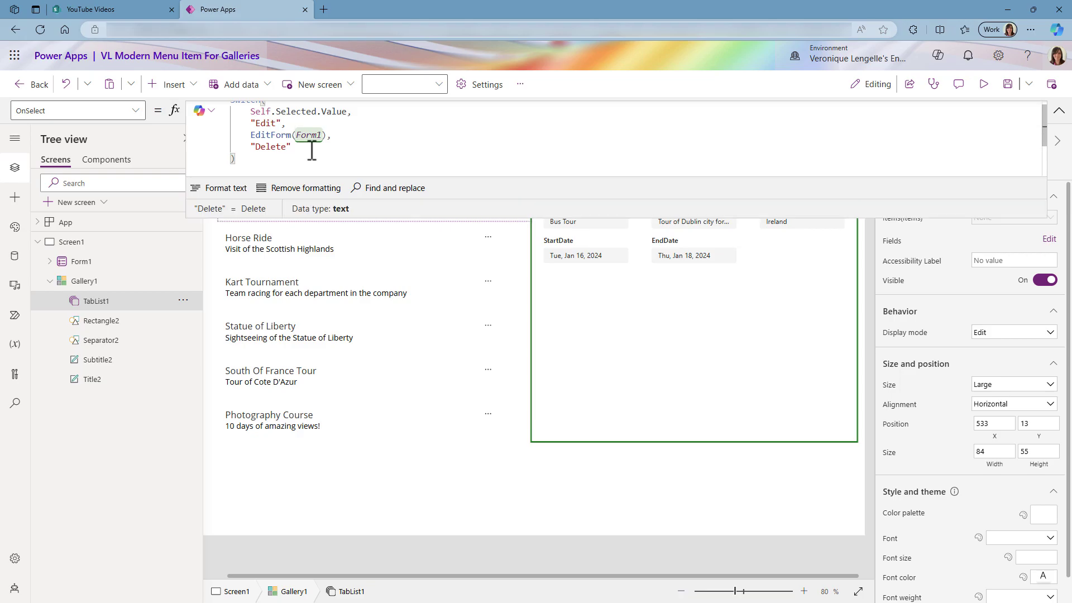
pyautogui.press('Return')
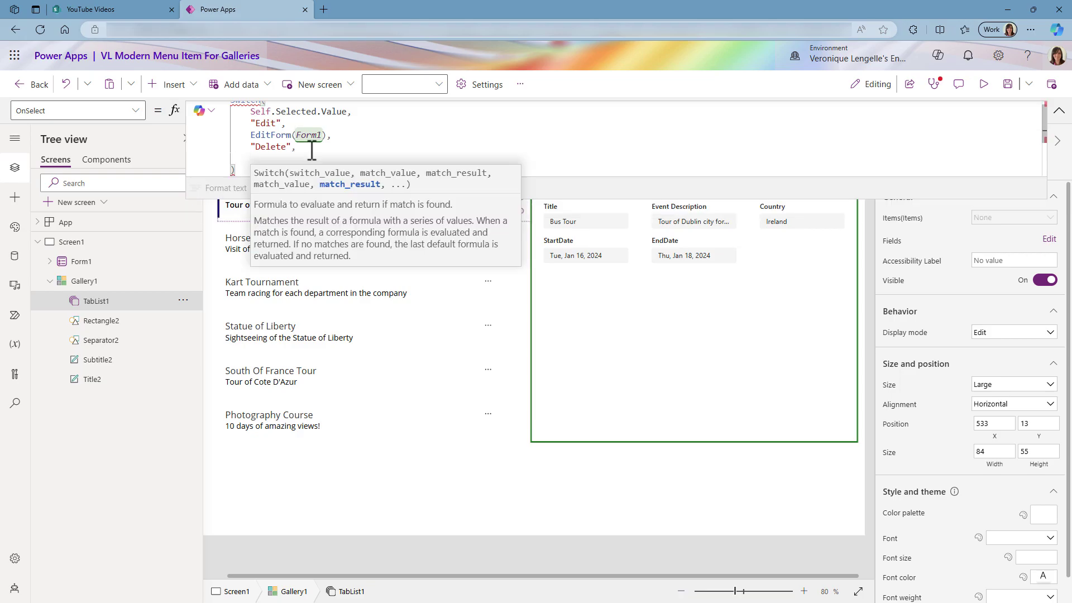
pyautogui.write('Remove(')
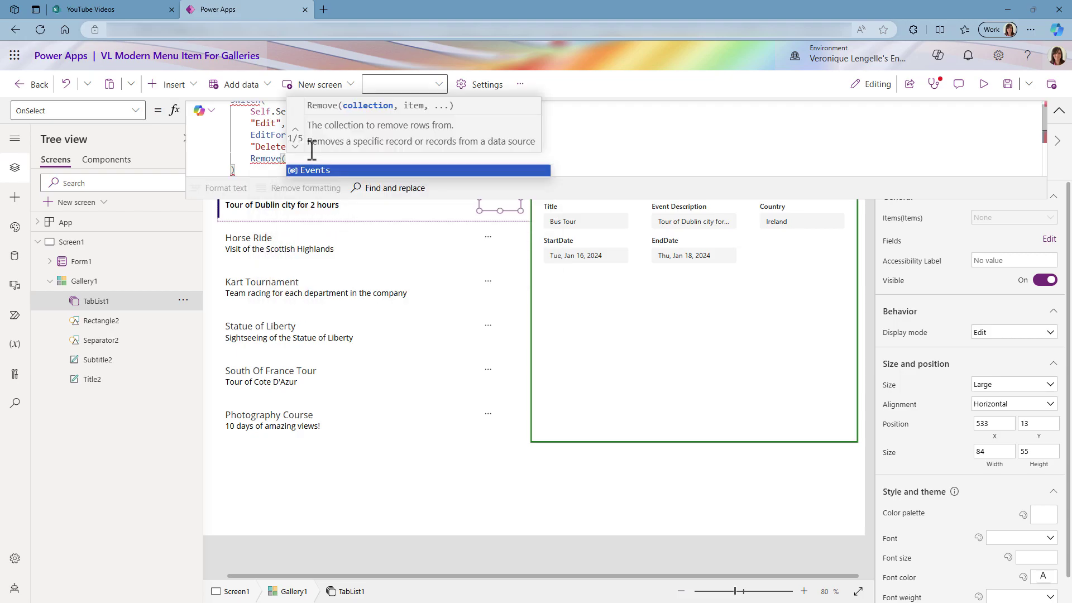
pyautogui.write('Events')
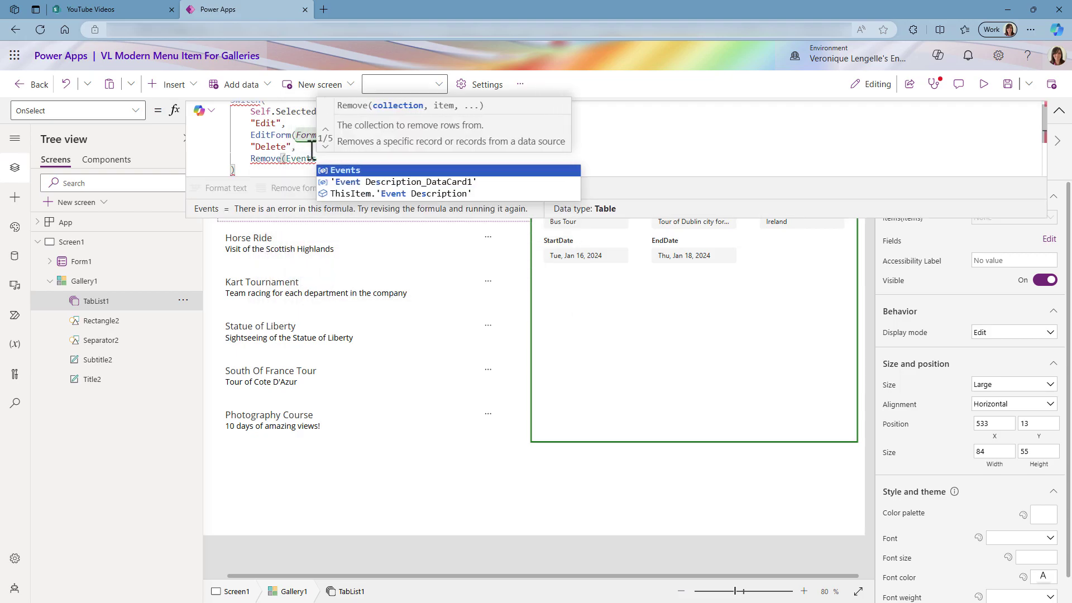
pyautogui.write(', ThisItem')
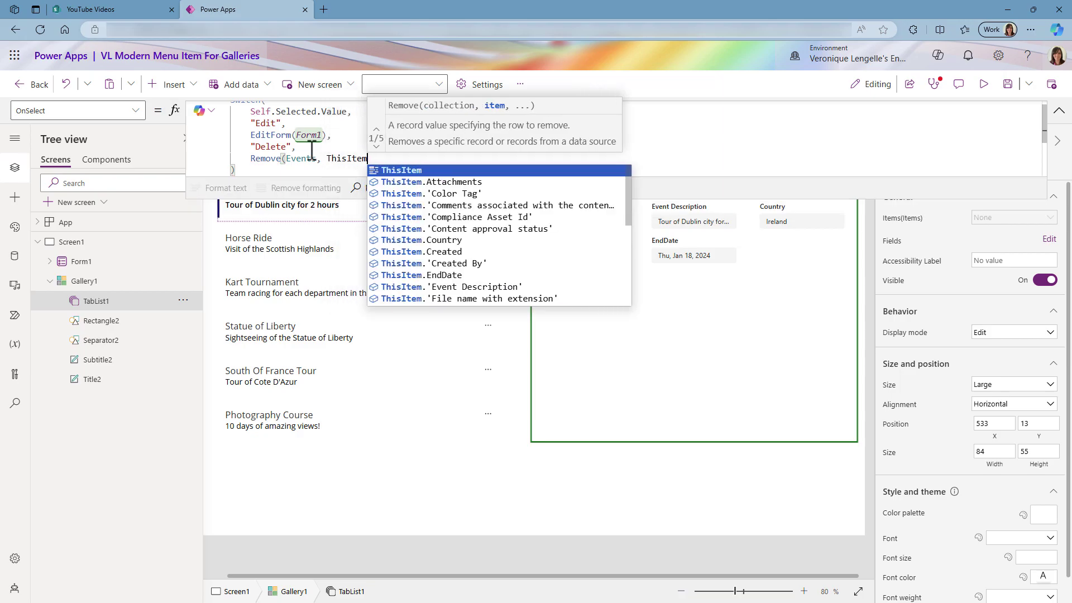
pyautogui.write(')')
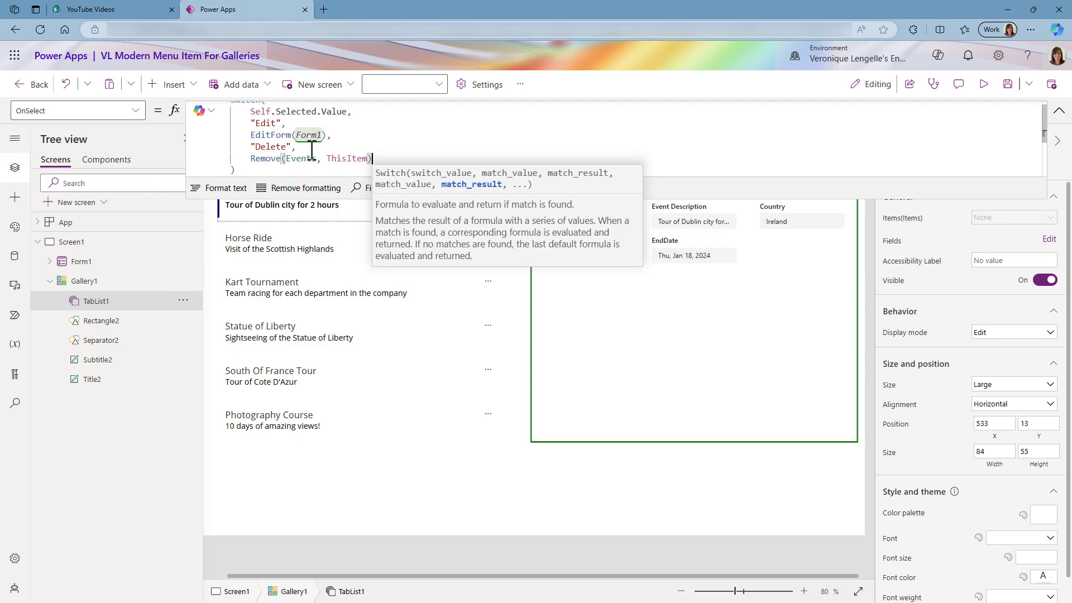
# Step: Preview the app and test the Edit option of the Bus Tour event by checking the form's StartDate picker
pyautogui.click(985, 85)
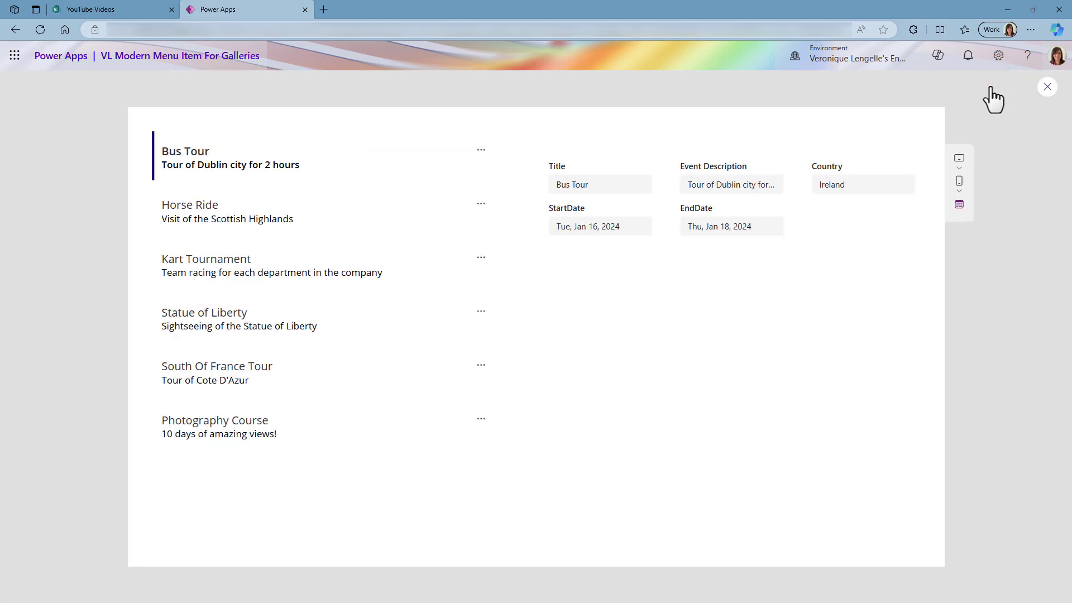
pyautogui.click(483, 158)
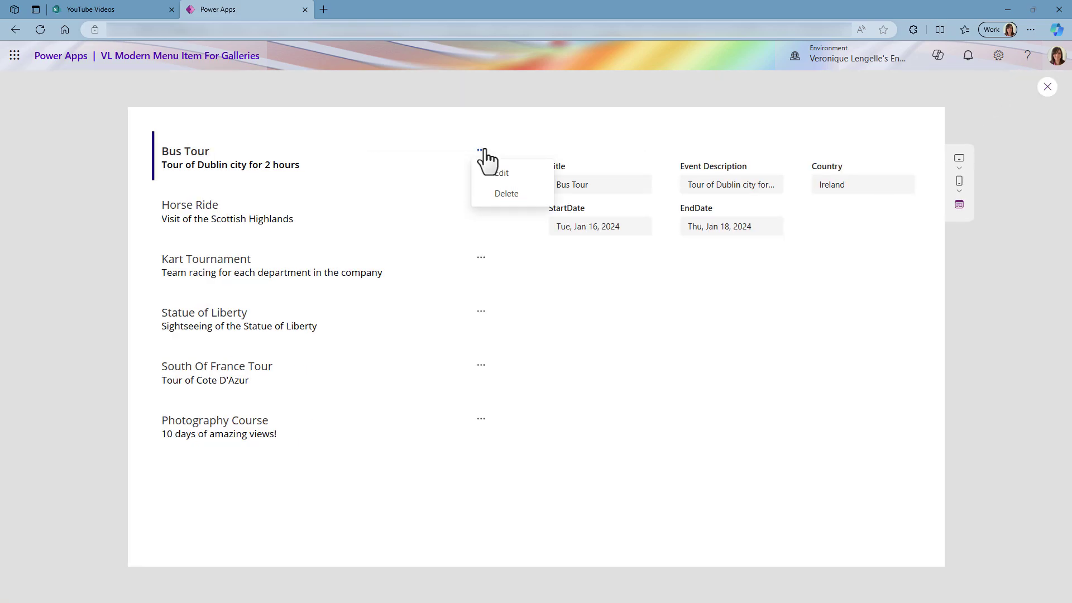
pyautogui.click(515, 176)
pyautogui.doubleClick(610, 227)
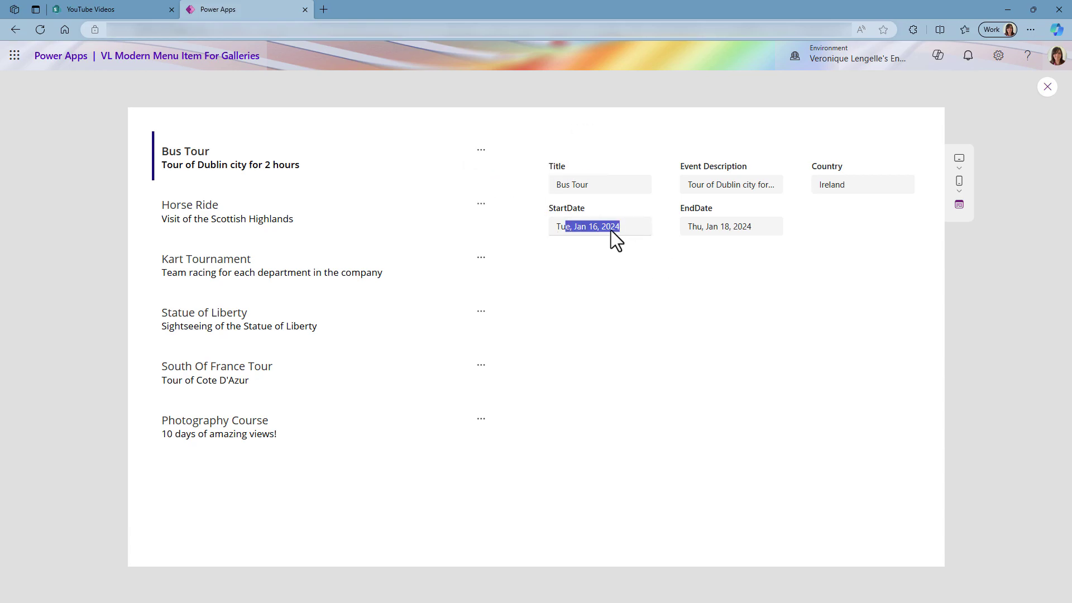
pyautogui.click(632, 227)
pyautogui.click(482, 150)
pyautogui.click(514, 173)
pyautogui.click(639, 226)
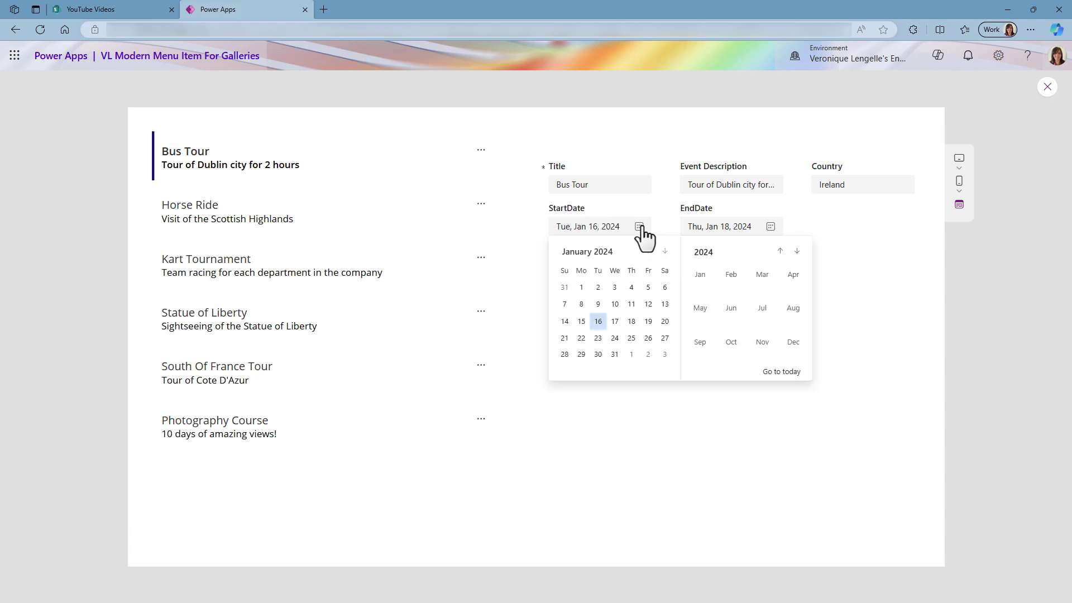
pyautogui.press('Escape')
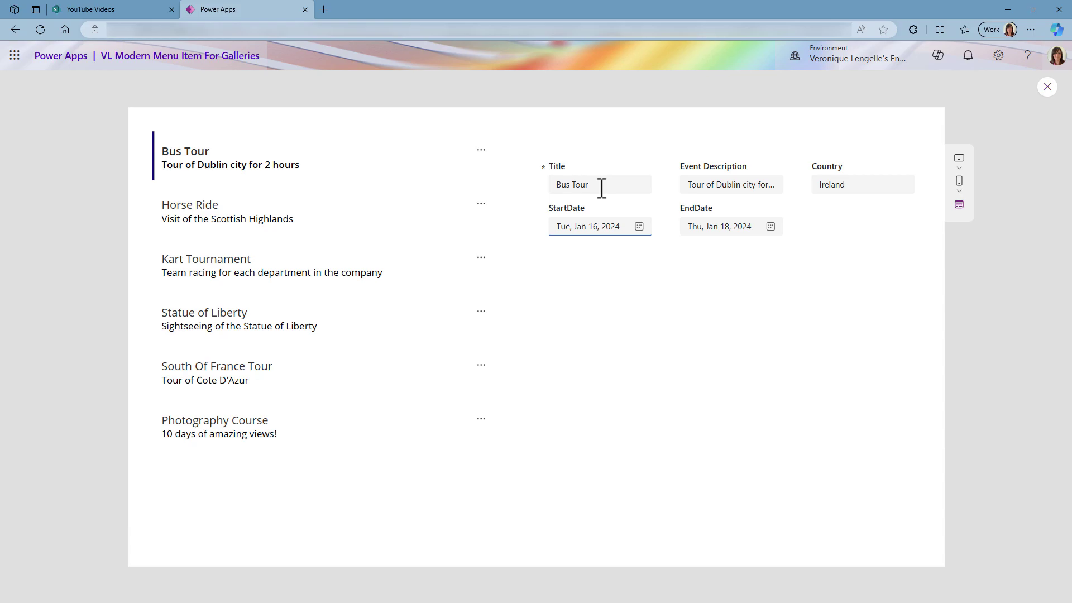
# Step: Change the event's title in the form to Bus Tour 2 and leave the preview
pyautogui.click(601, 188)
pyautogui.write('2')
pyautogui.click(1047, 88)
# Step: Shorten the Events form from its lower edge to a height of 198
pyautogui.click(702, 422)
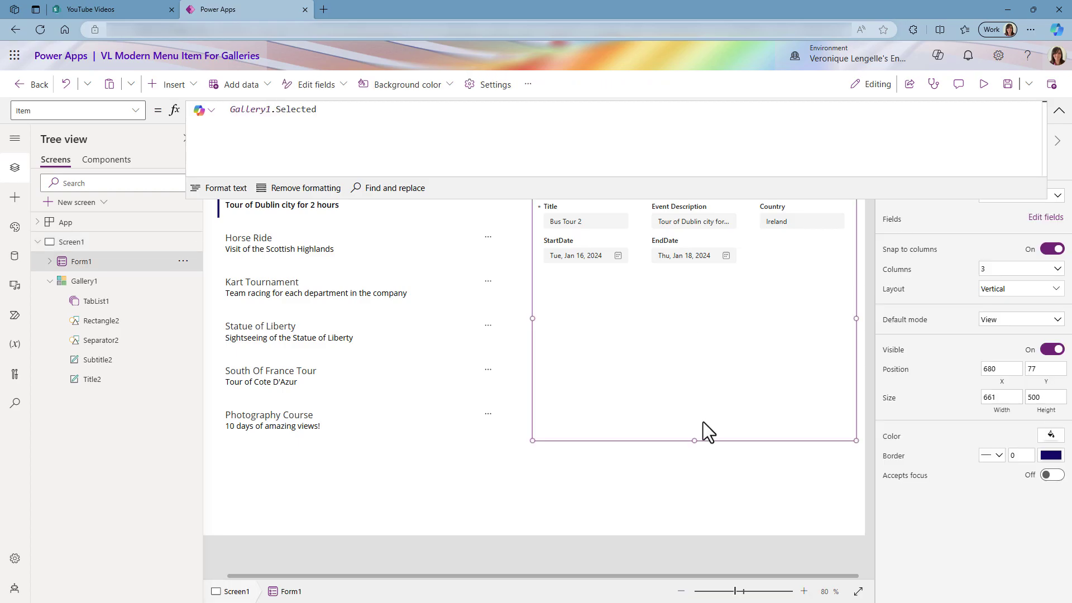
pyautogui.moveTo(695, 440); pyautogui.dragTo(682, 291)
pyautogui.click(593, 333)
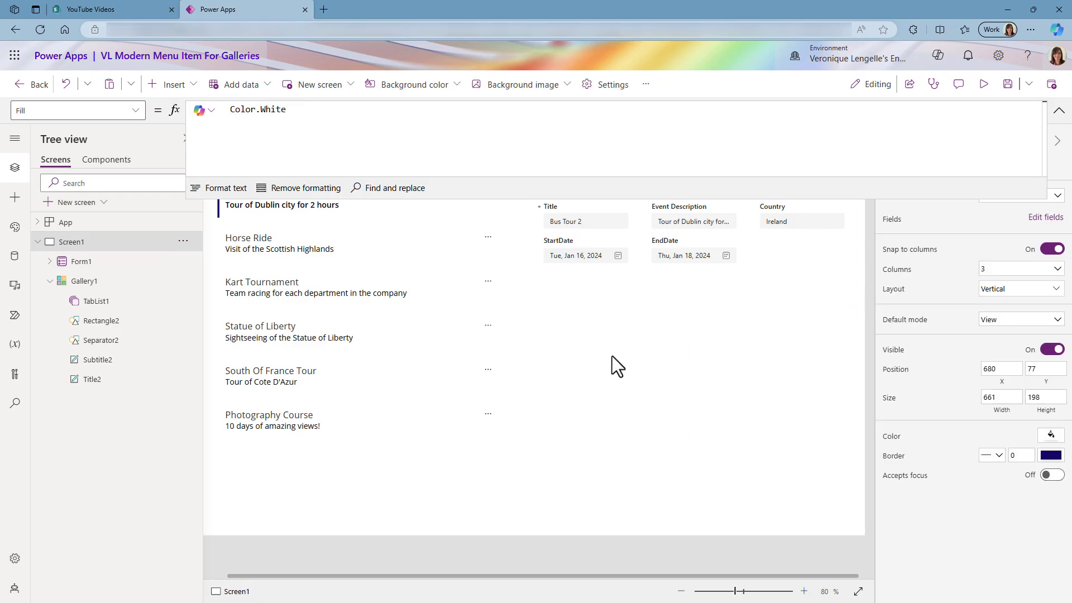
# Step: Collapse the formula area, place a new button just below the form and set its text to Cancel
pyautogui.click(1058, 111)
pyautogui.click(193, 88)
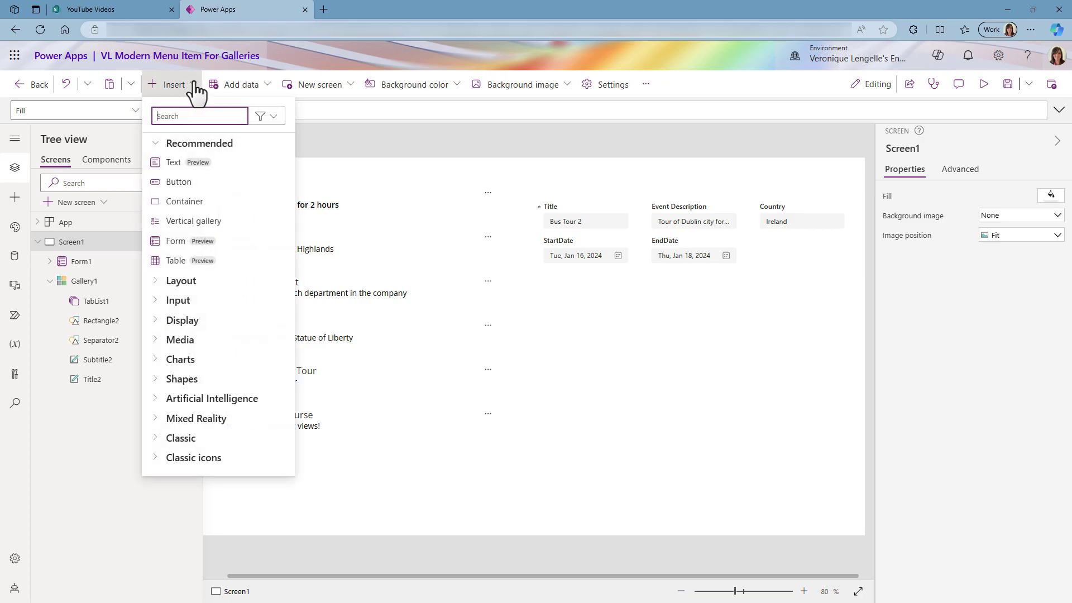
pyautogui.moveTo(181, 189); pyautogui.dragTo(646, 297)
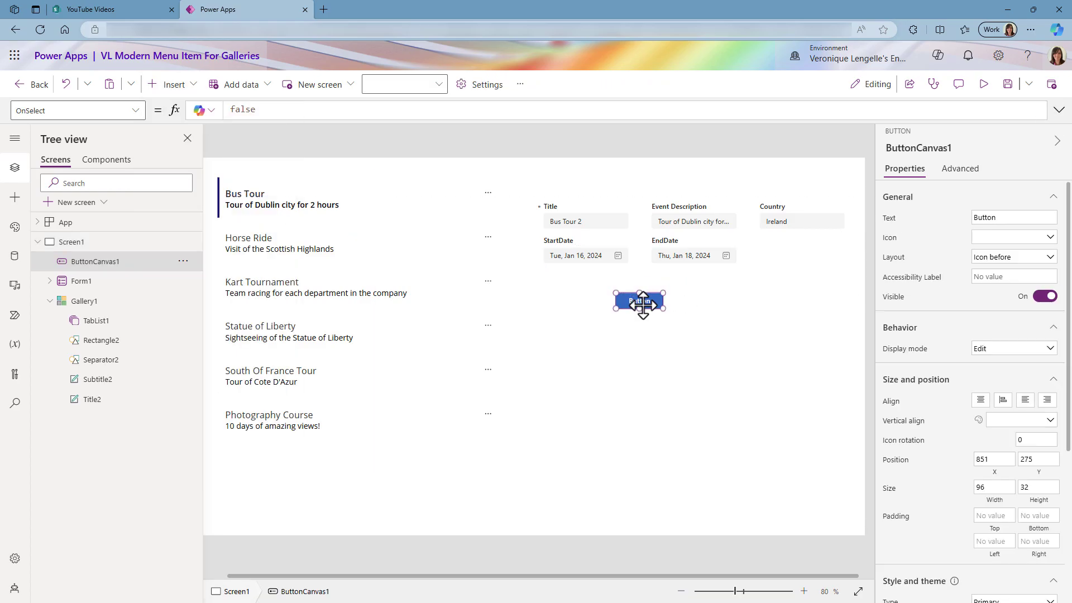
pyautogui.click(1013, 218)
pyautogui.write('Cancel')
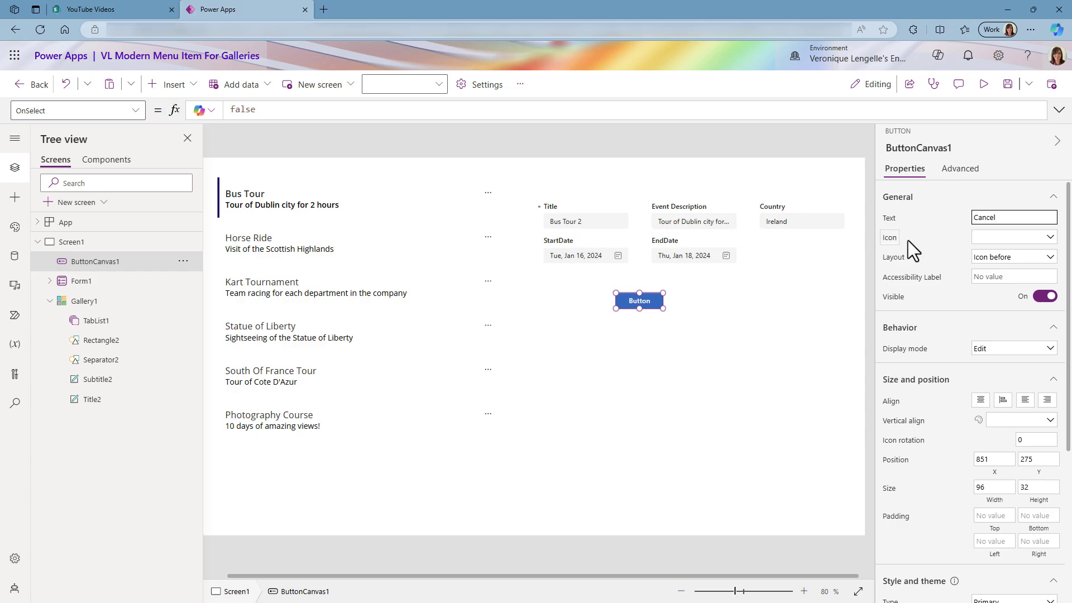
# Step: Give the Cancel button the Dismiss icon
pyautogui.click(1000, 239)
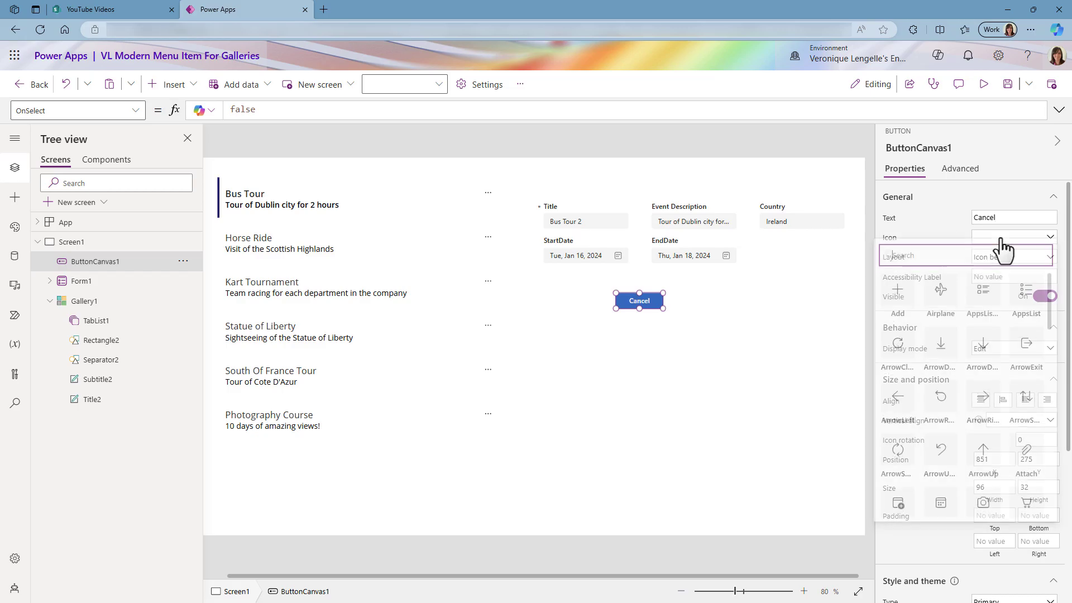
pyautogui.scroll(-2, 1009, 365)
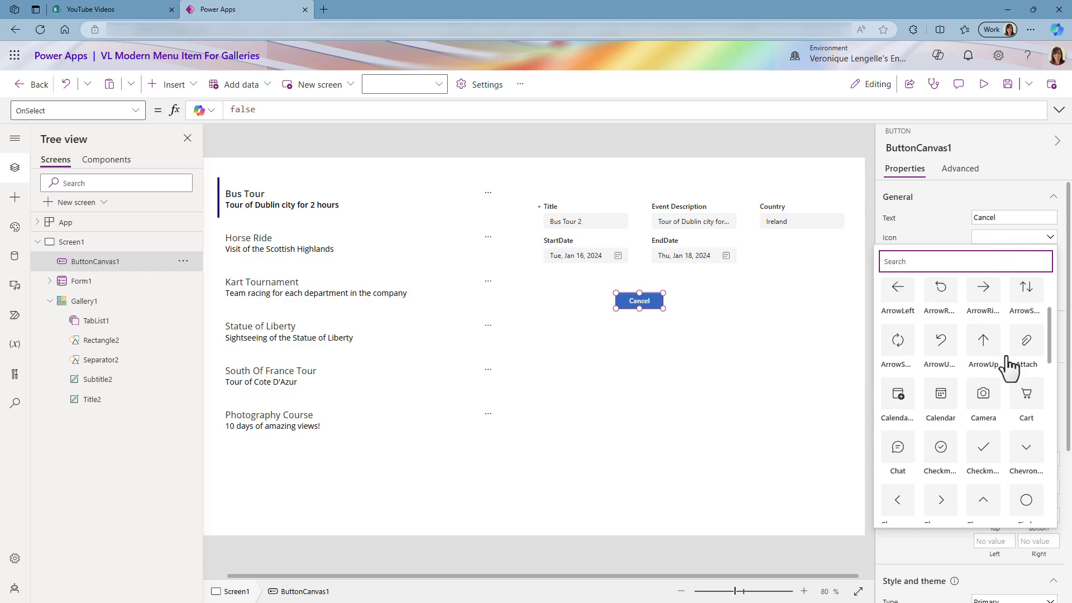
pyautogui.scroll(-7, 1009, 365)
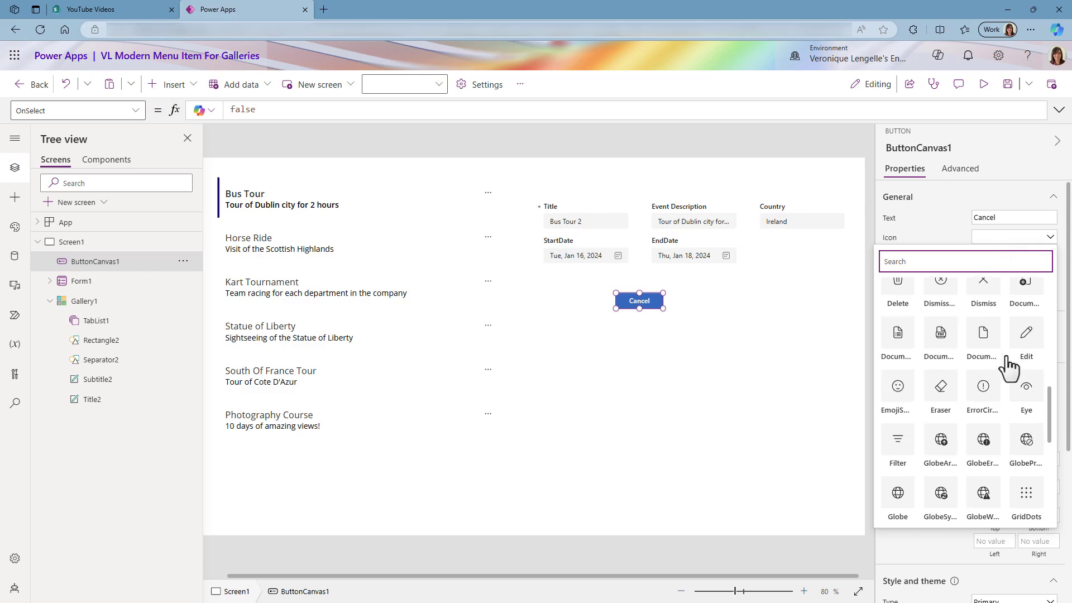
pyautogui.scroll(1, 999, 357)
pyautogui.click(987, 341)
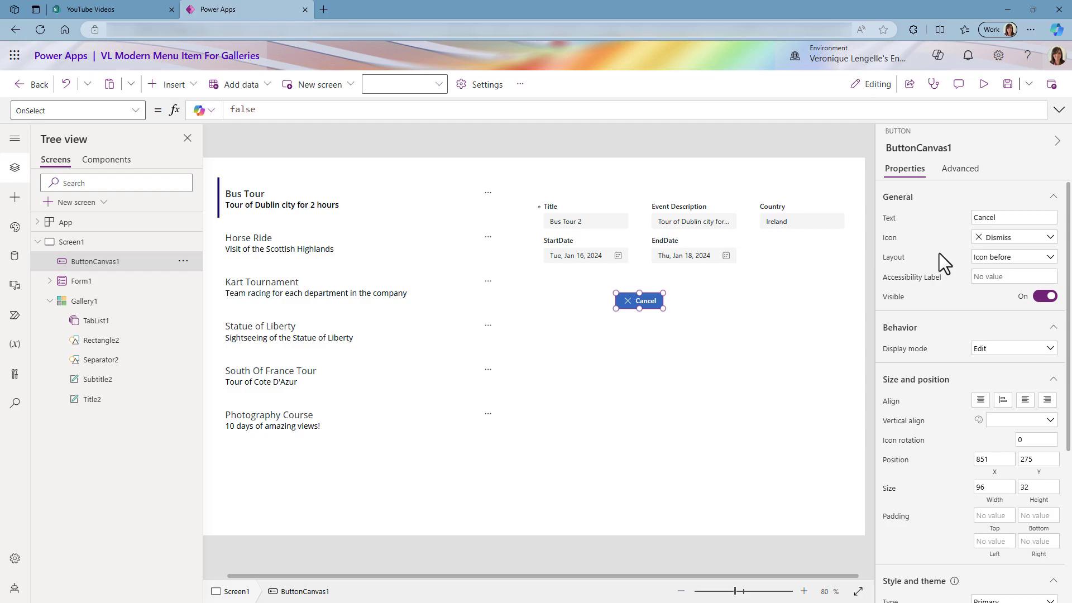
# Step: Try the Icon after, Text only and Icon only layouts on the Cancel button, ending with Icon before
pyautogui.click(1016, 262)
pyautogui.click(1013, 285)
pyautogui.click(1013, 257)
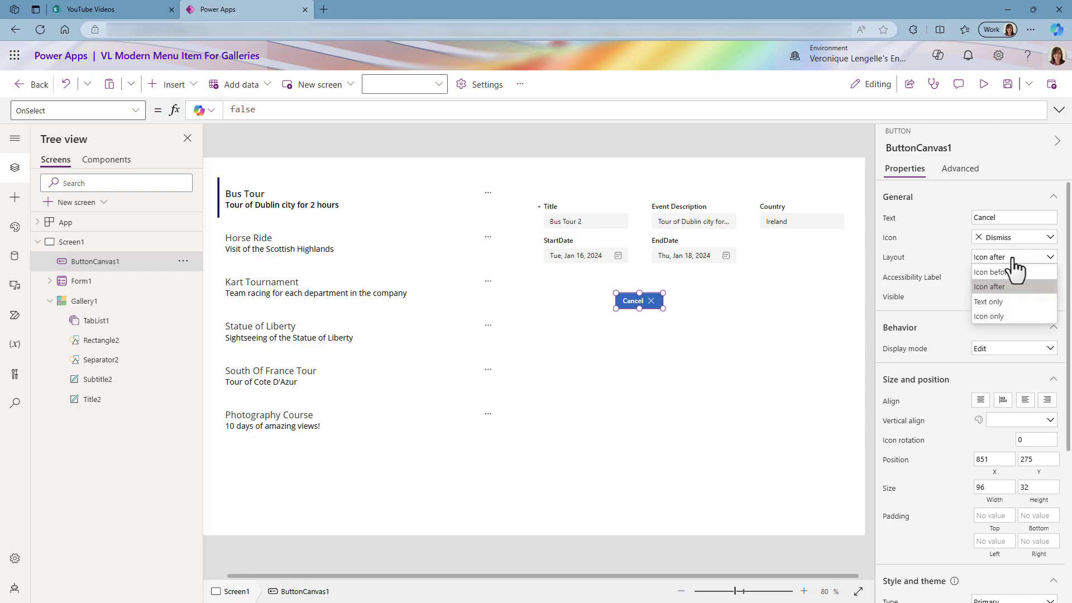
pyautogui.click(1009, 302)
pyautogui.click(1013, 257)
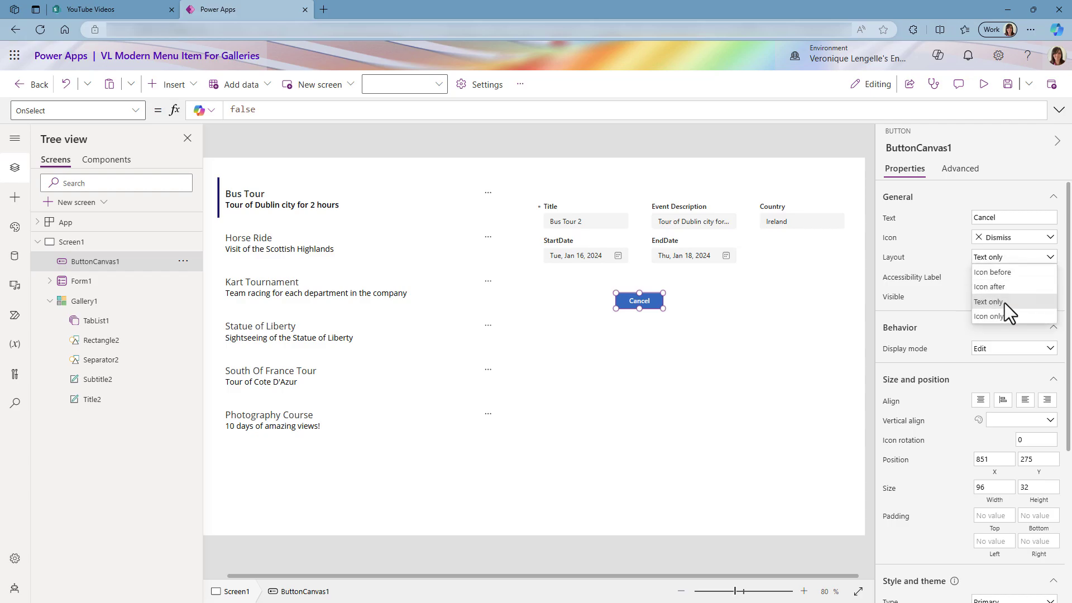
pyautogui.click(997, 318)
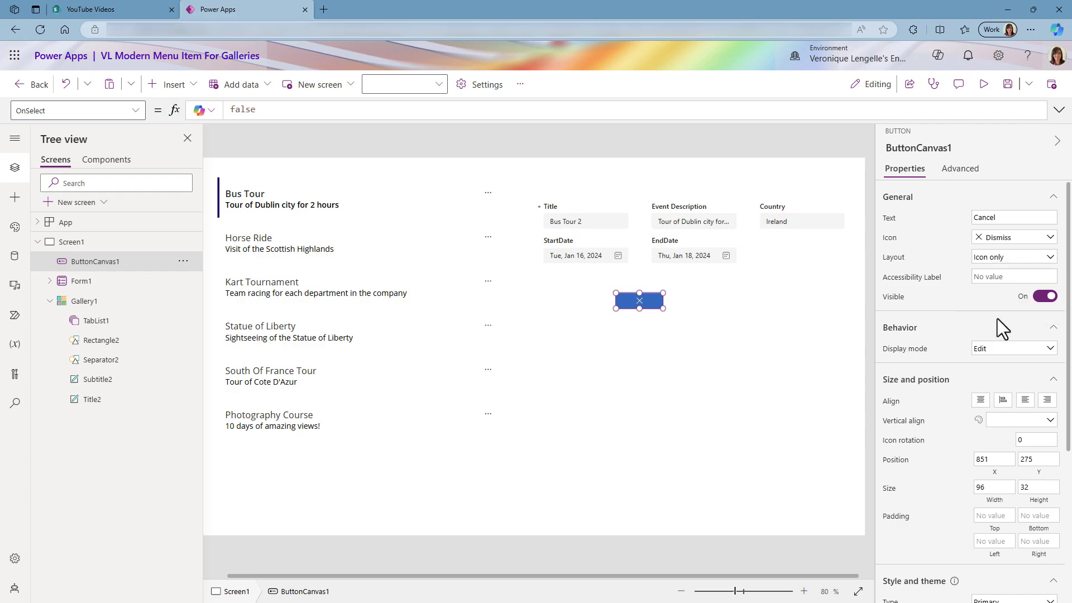
pyautogui.click(1004, 257)
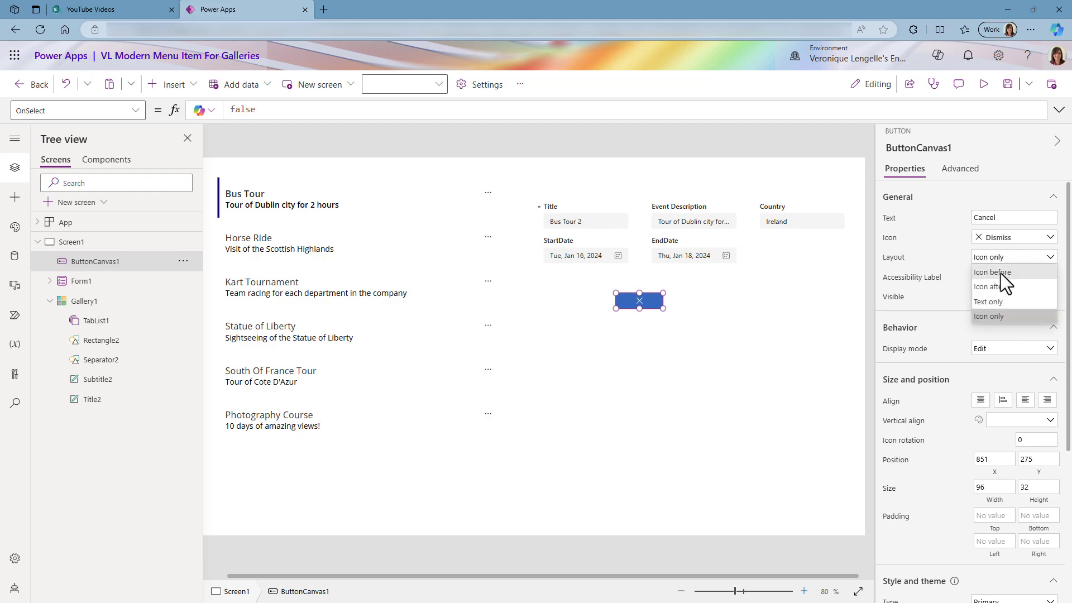
pyautogui.click(1000, 273)
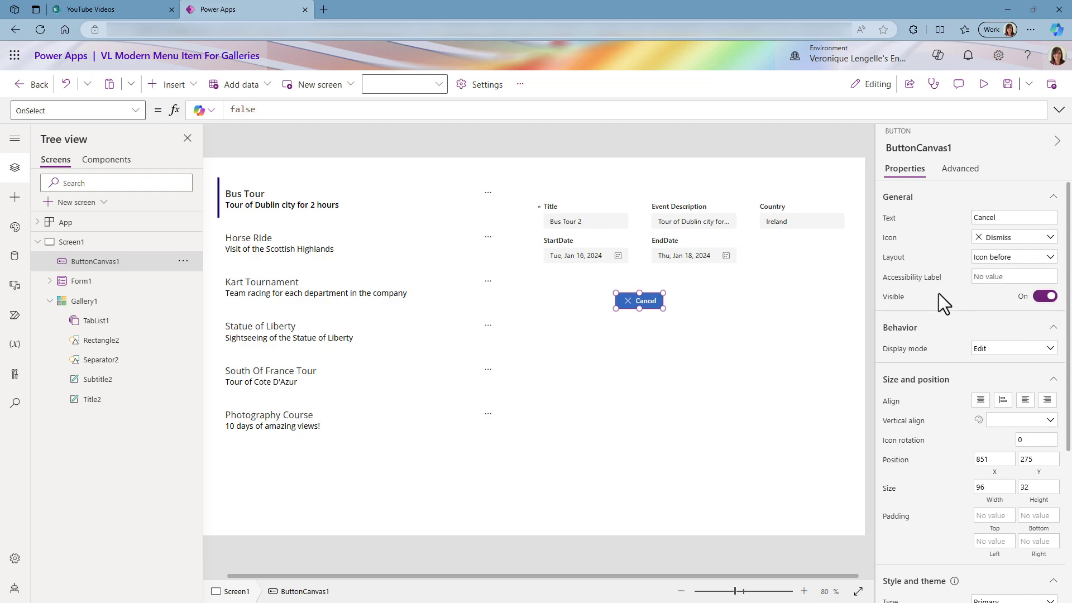
# Step: Set the Cancel button's style type to Secondary and deselect the button
pyautogui.scroll(-4, 914, 347)
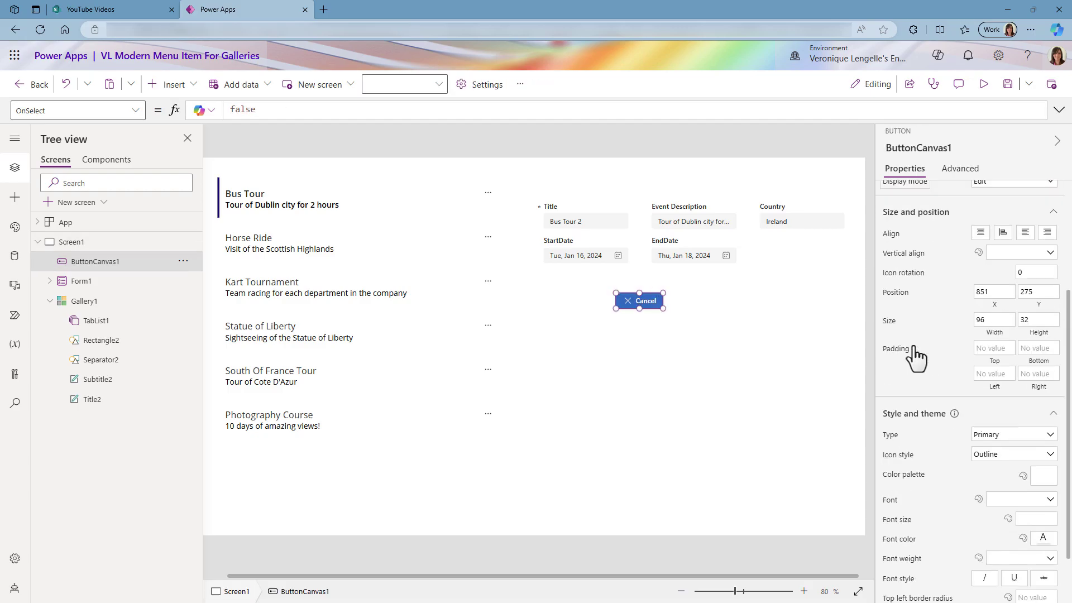
pyautogui.click(994, 369)
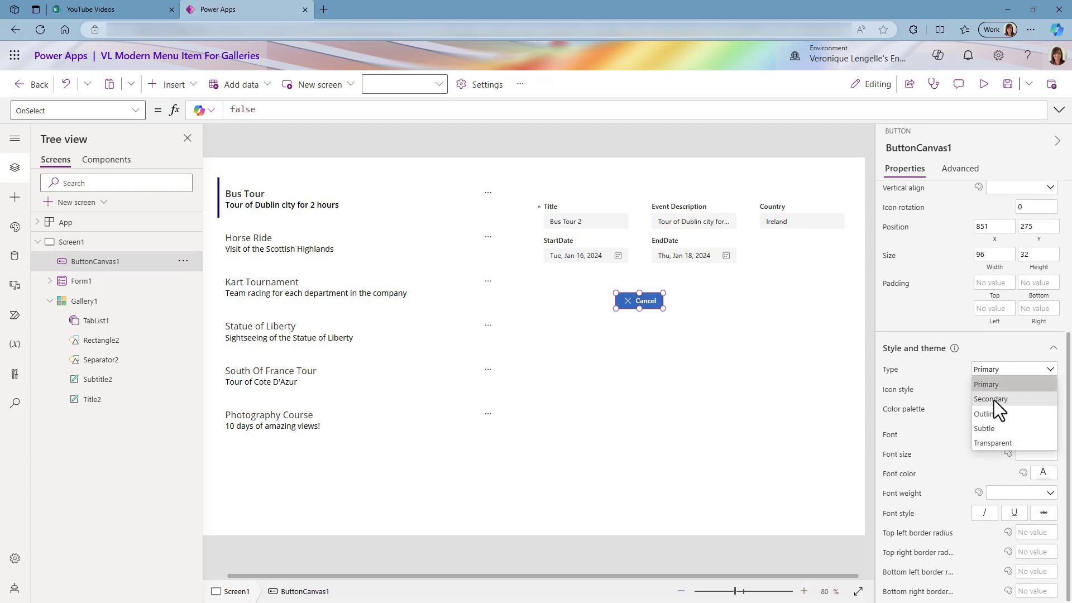
pyautogui.click(994, 400)
pyautogui.click(701, 303)
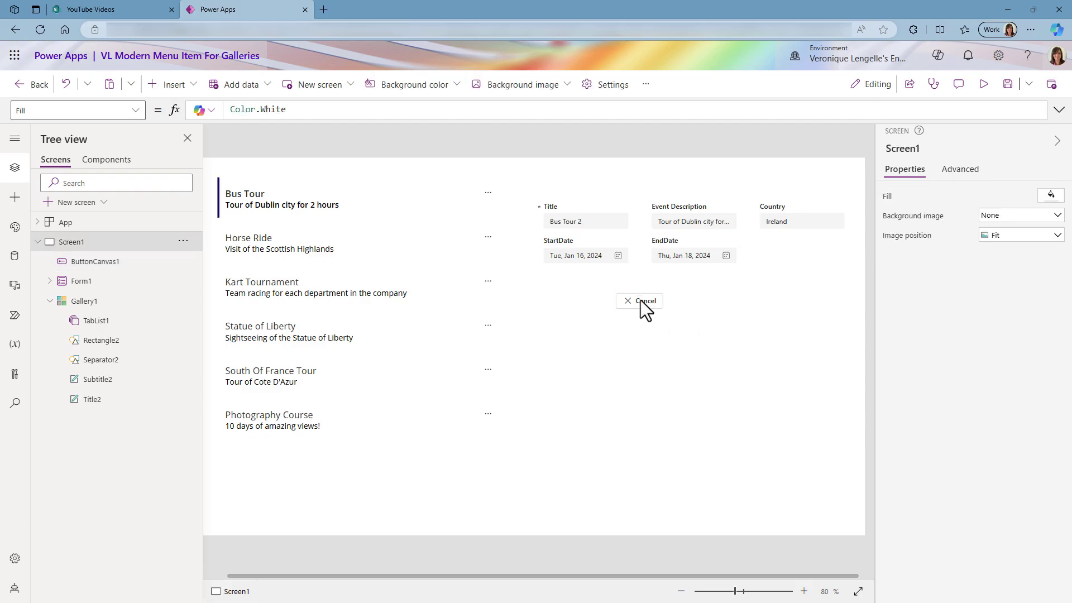
# Step: Duplicate the Cancel button, place the copy beside it on the same row and set its text to Submit
pyautogui.click(641, 301)
pyautogui.click(698, 306)
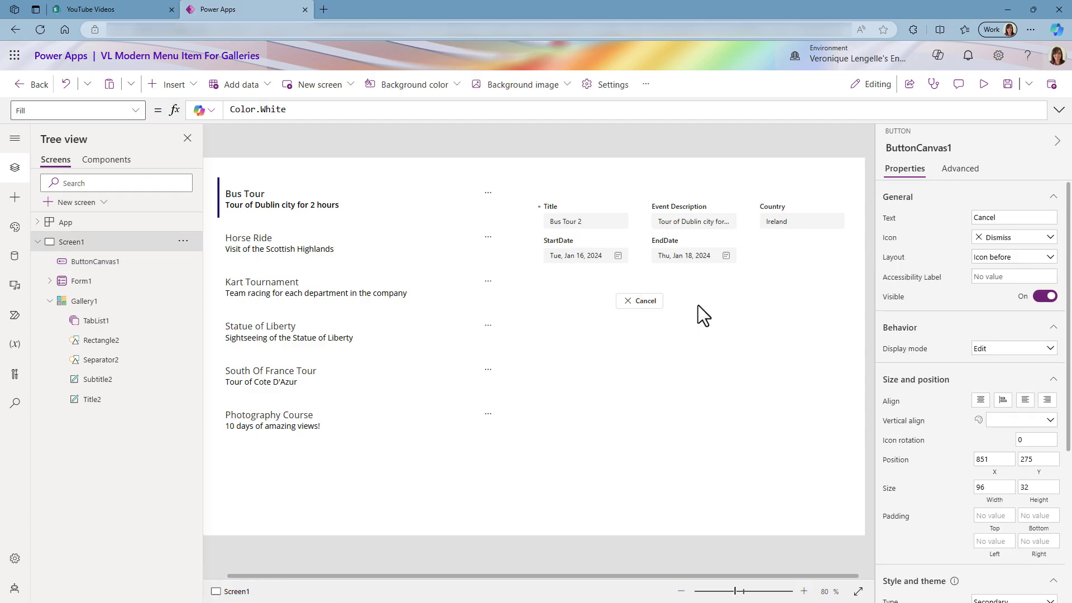
pyautogui.hotkey('ctrl', 'v')
pyautogui.moveTo(653, 314); pyautogui.dragTo(715, 301)
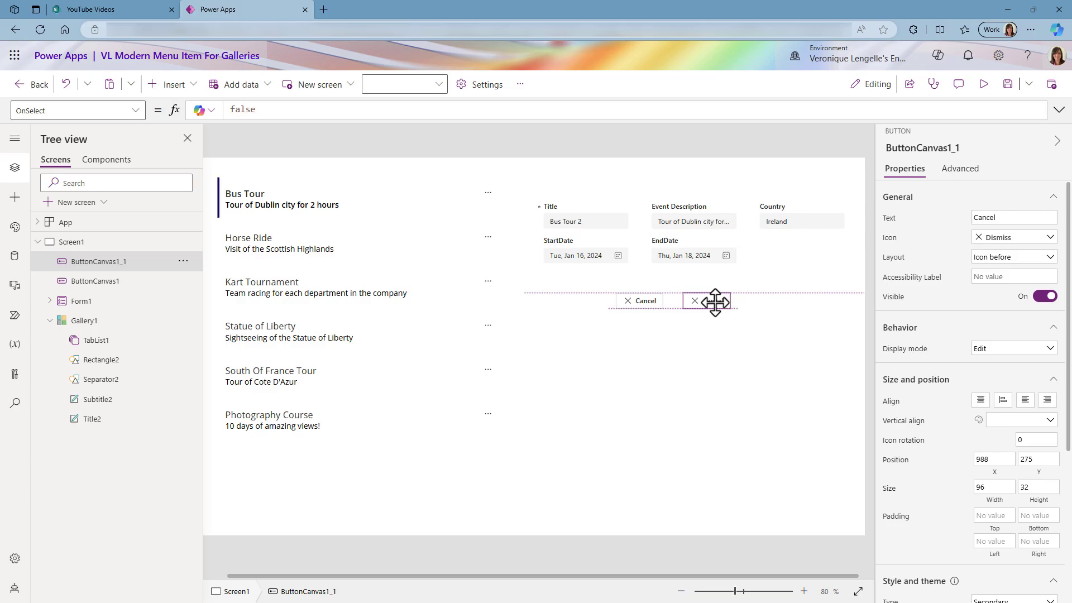
pyautogui.doubleClick(1003, 217)
pyautogui.write('Submit')
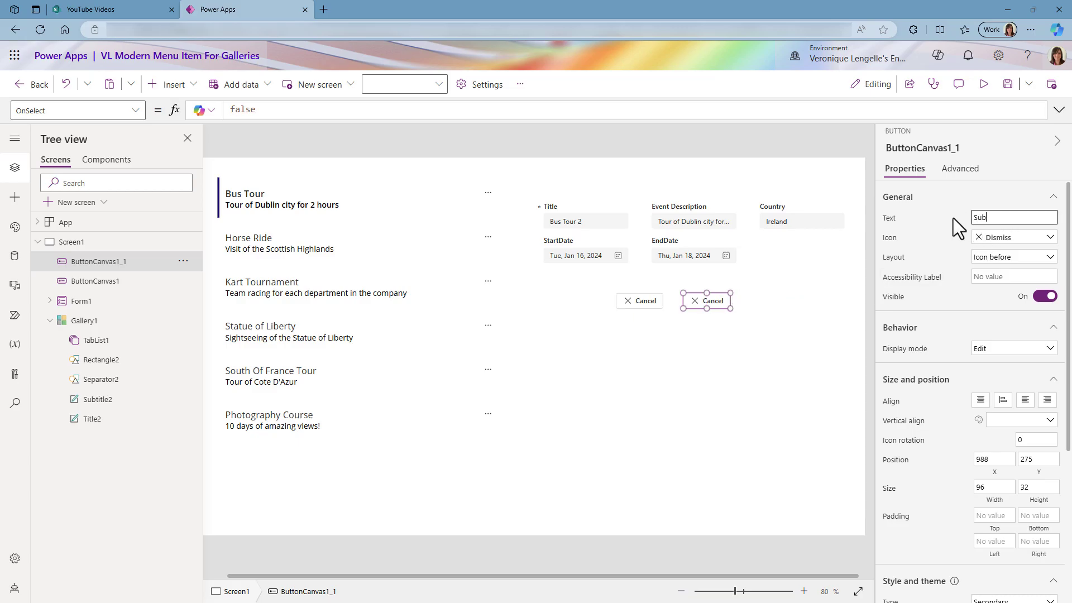
# Step: Give the Submit button the Checkmark icon and set its style type to Primary
pyautogui.click(1004, 238)
pyautogui.scroll(-4, 1004, 379)
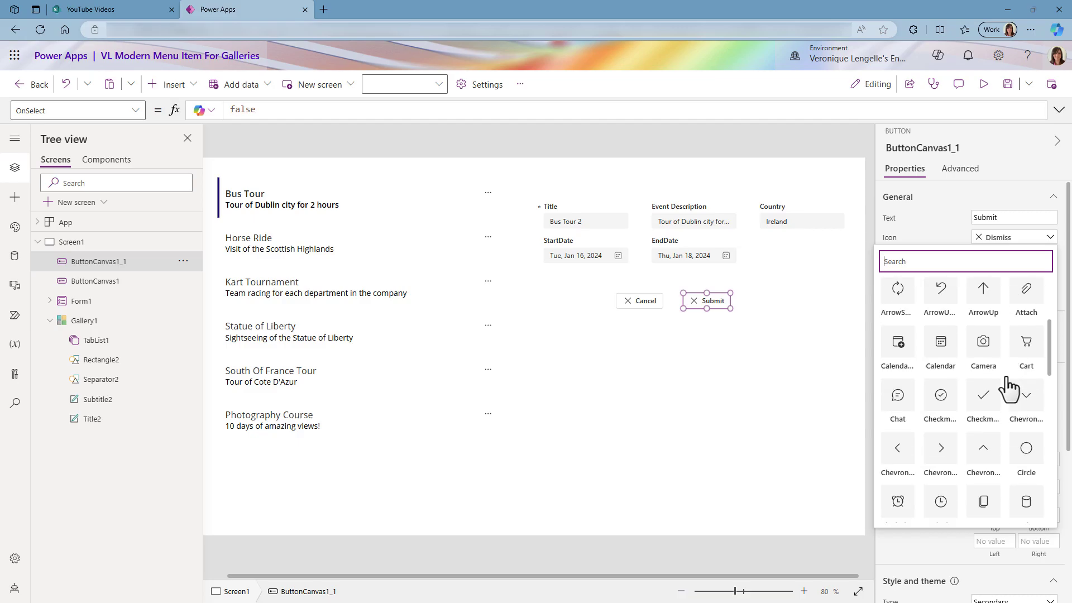
pyautogui.click(983, 339)
pyautogui.scroll(-2, 946, 317)
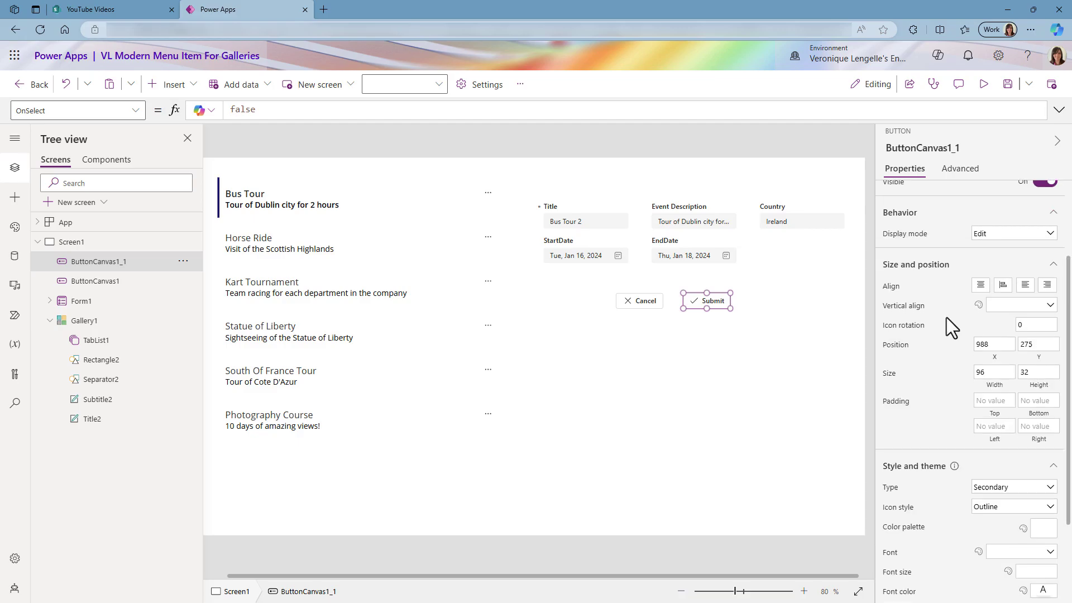
pyautogui.scroll(-2, 946, 317)
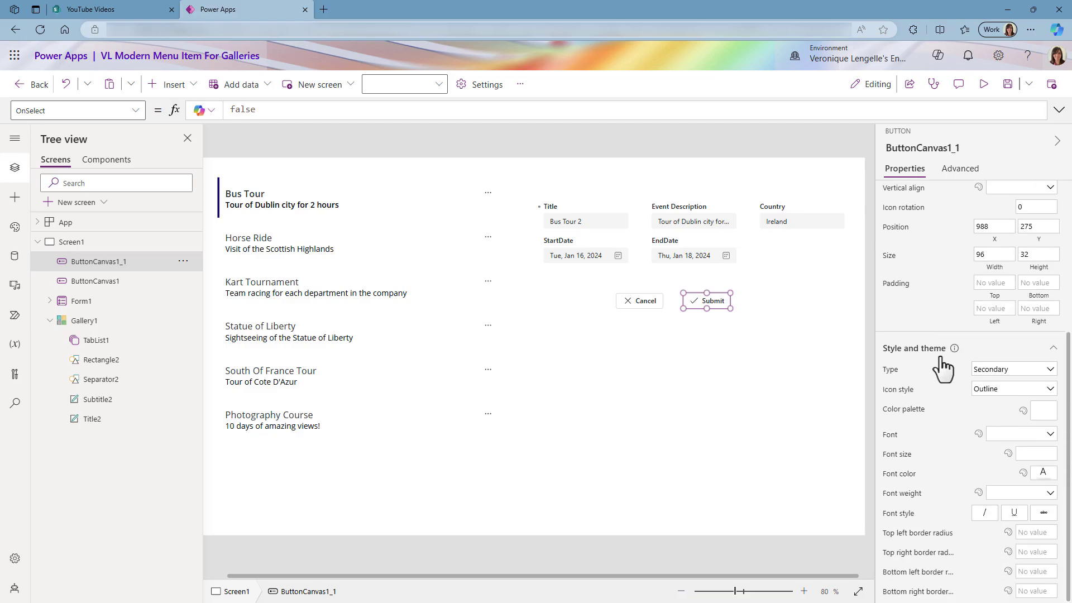
pyautogui.click(1005, 370)
pyautogui.click(996, 386)
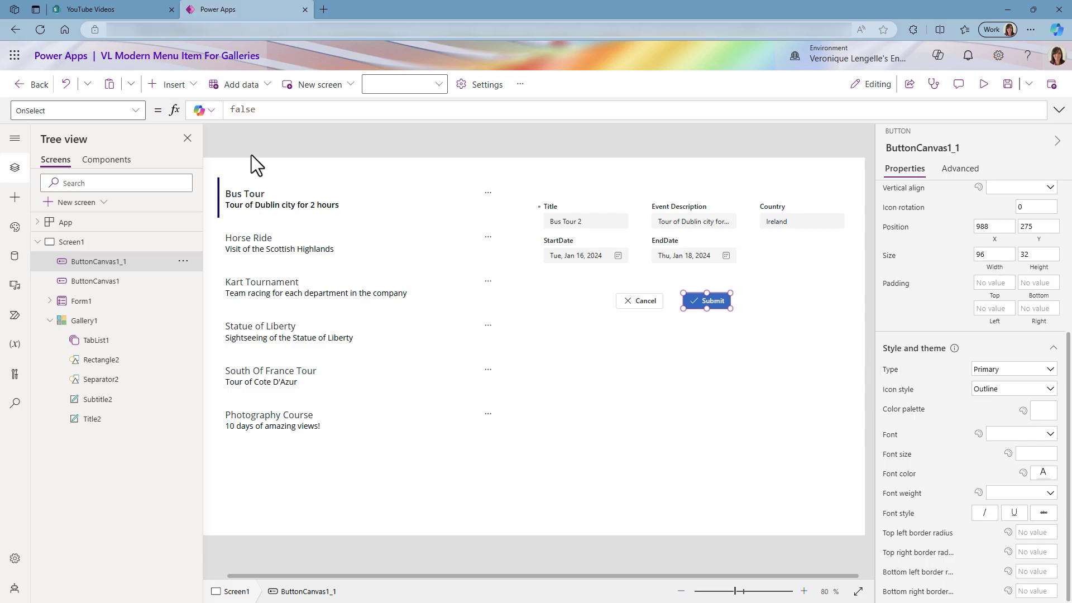
# Step: Set the Submit button's OnSelect formula to SubmitForm(Form1); ViewForm(Form1);
pyautogui.doubleClick(240, 109)
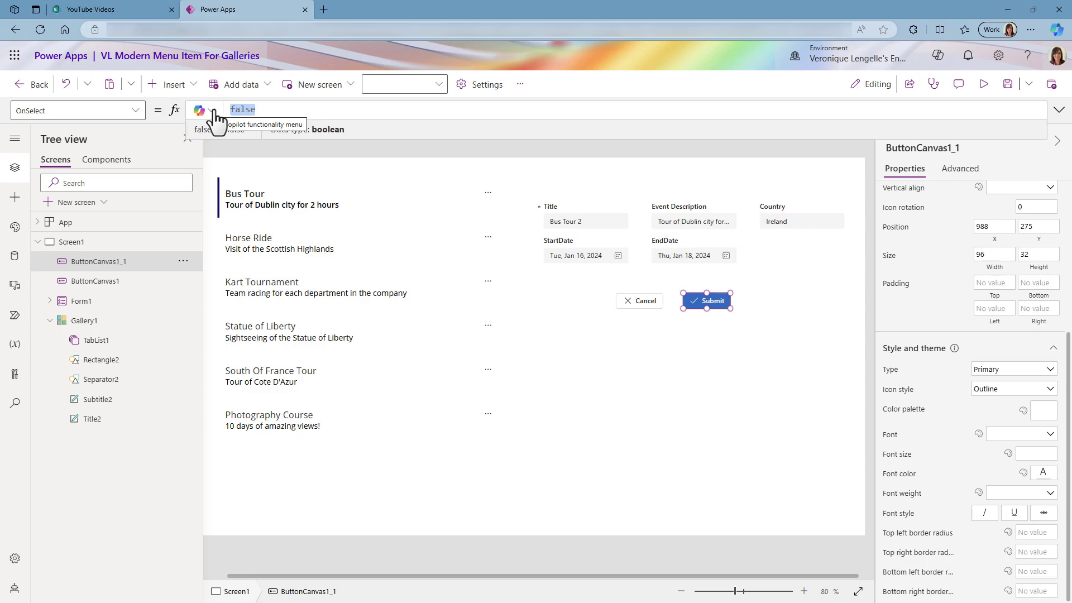
pyautogui.write('Subm')
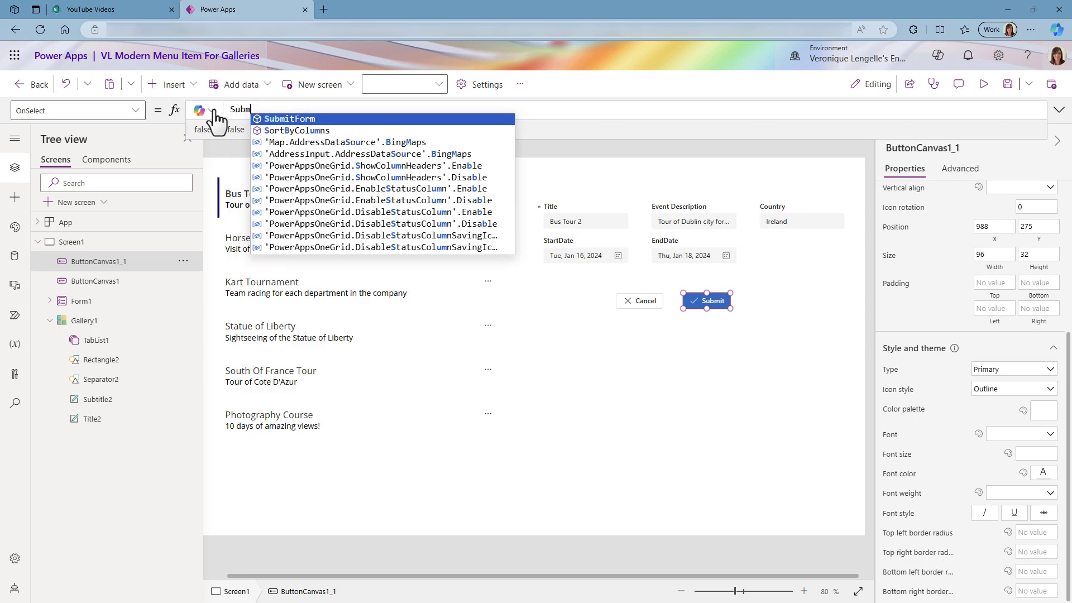
pyautogui.write('itForm(Form1)')
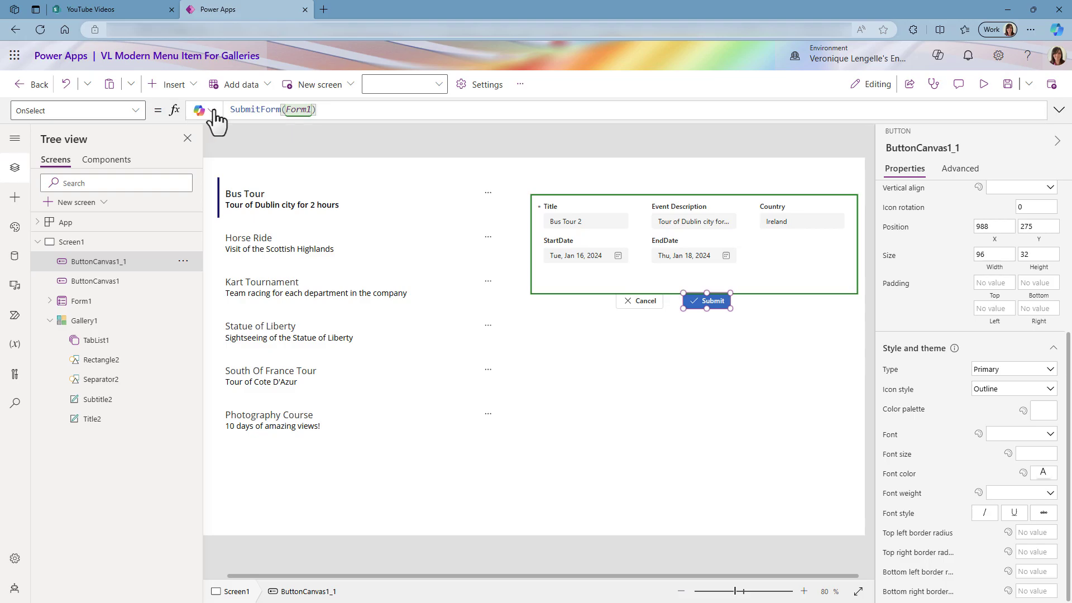
pyautogui.write('; ViewForm(Form1);')
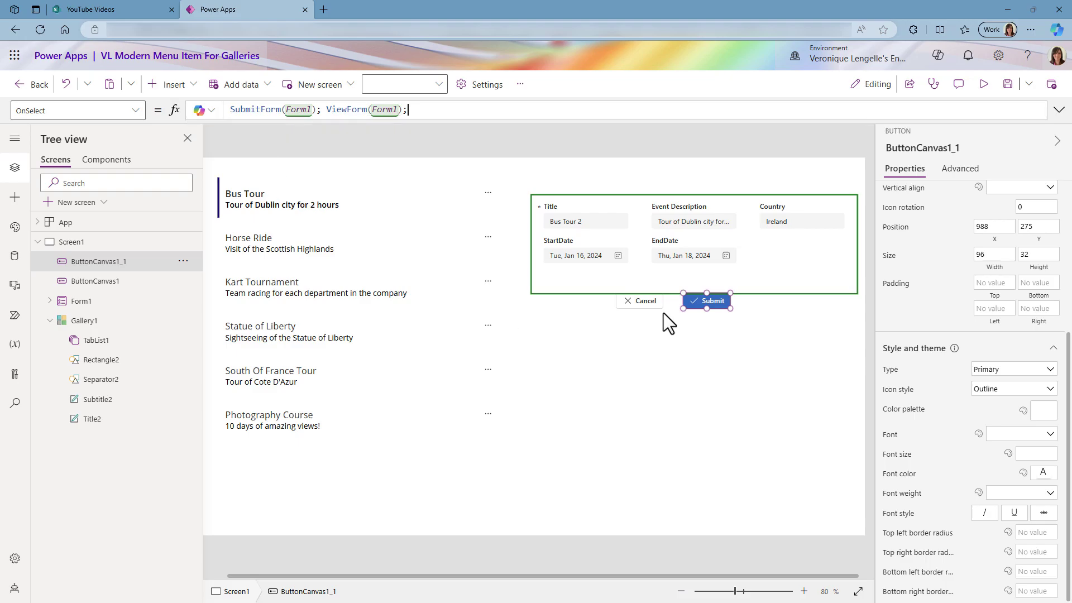
# Step: Set the Cancel button's OnSelect formula to ViewForm(Form1)
pyautogui.click(648, 303)
pyautogui.moveTo(270, 110); pyautogui.dragTo(212, 110)
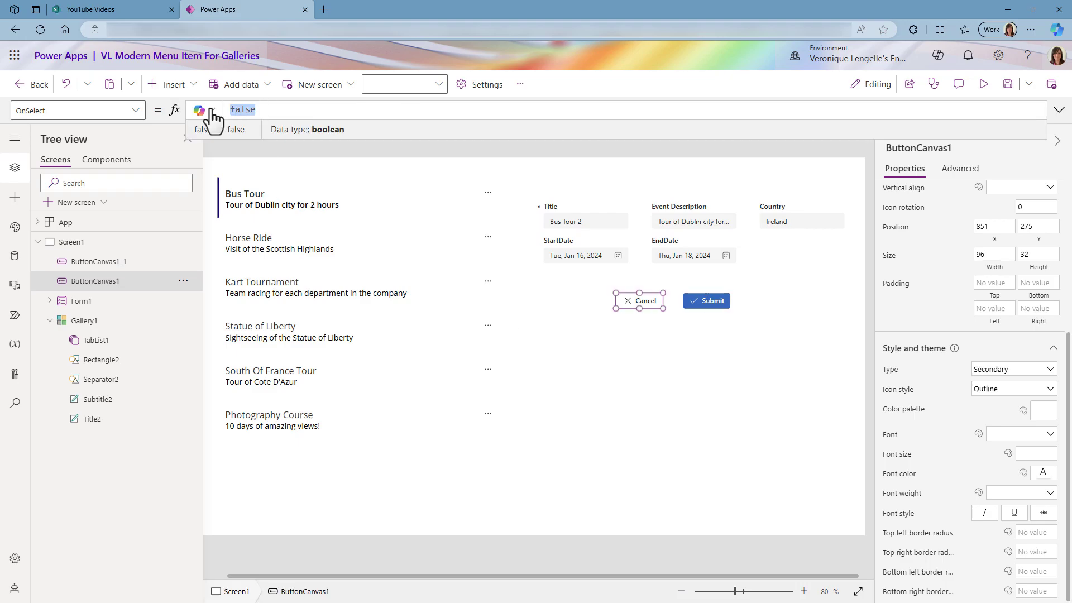
pyautogui.write('V')
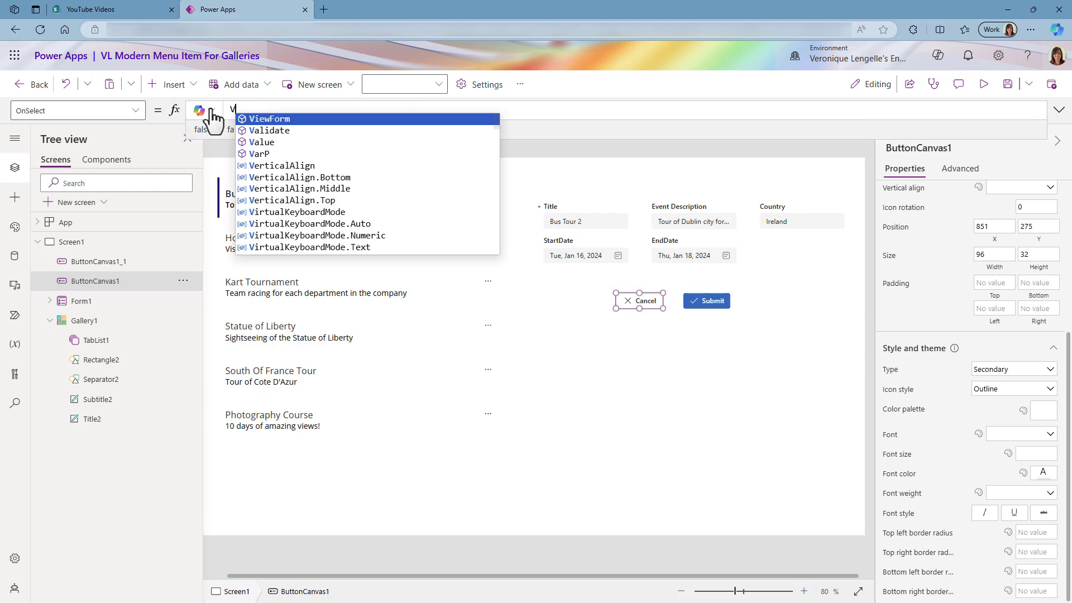
pyautogui.write('iewForm(Form1);')
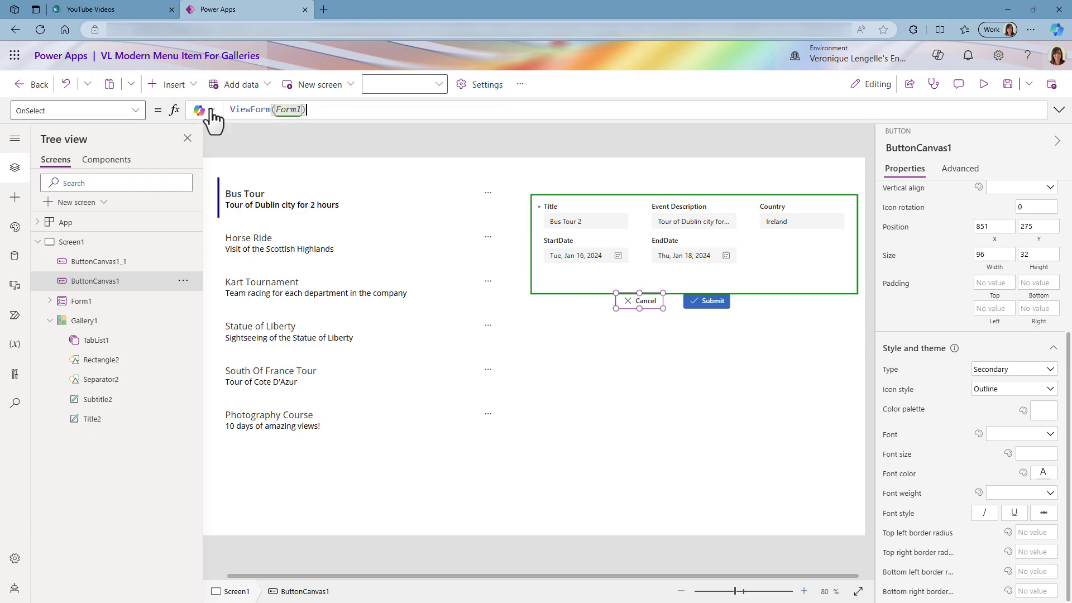
# Step: Set the Submit button's DisplayMode formula to If(Form1.Mode = FormMode.View, DisplayMode.Disabled, DisplayMode.Edit)
pyautogui.click(707, 303)
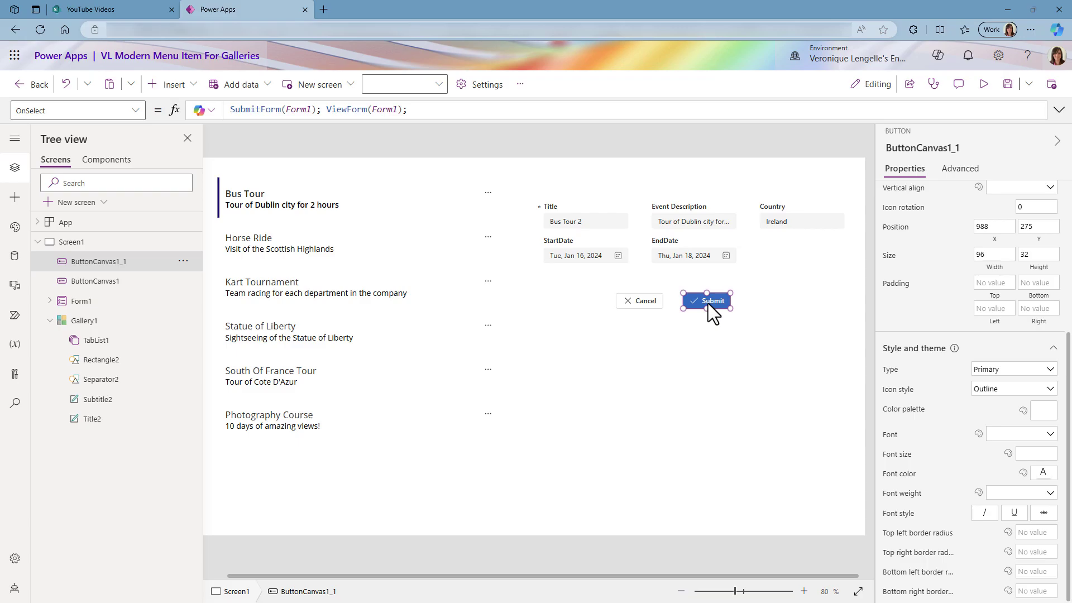
pyautogui.click(602, 109)
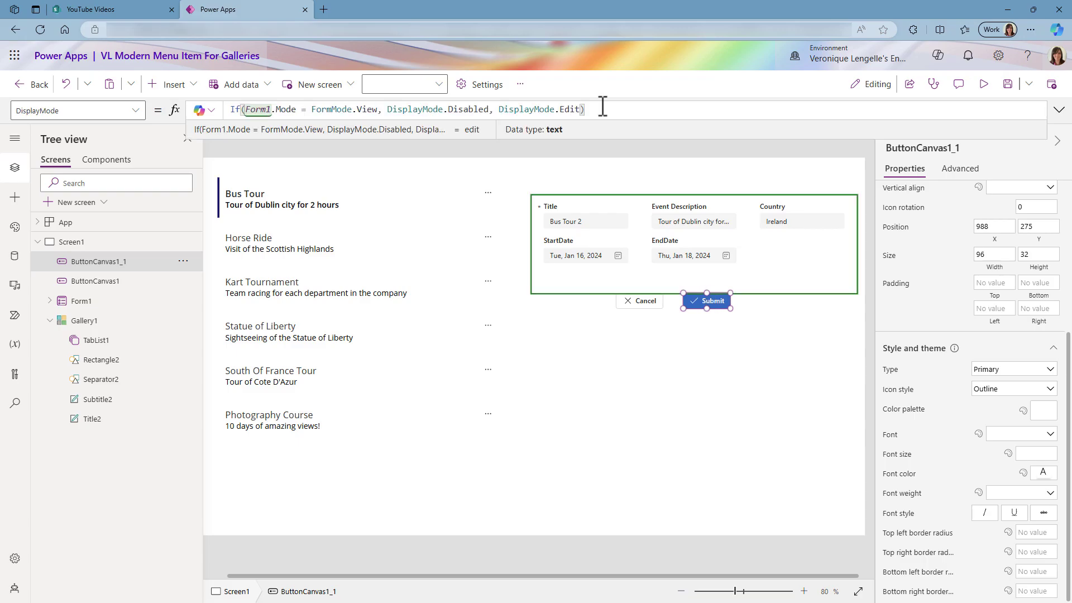
# Step: Preview the app, test the form's Cancel button and the Bus Tour item's Edit option, and exit the preview
pyautogui.click(983, 84)
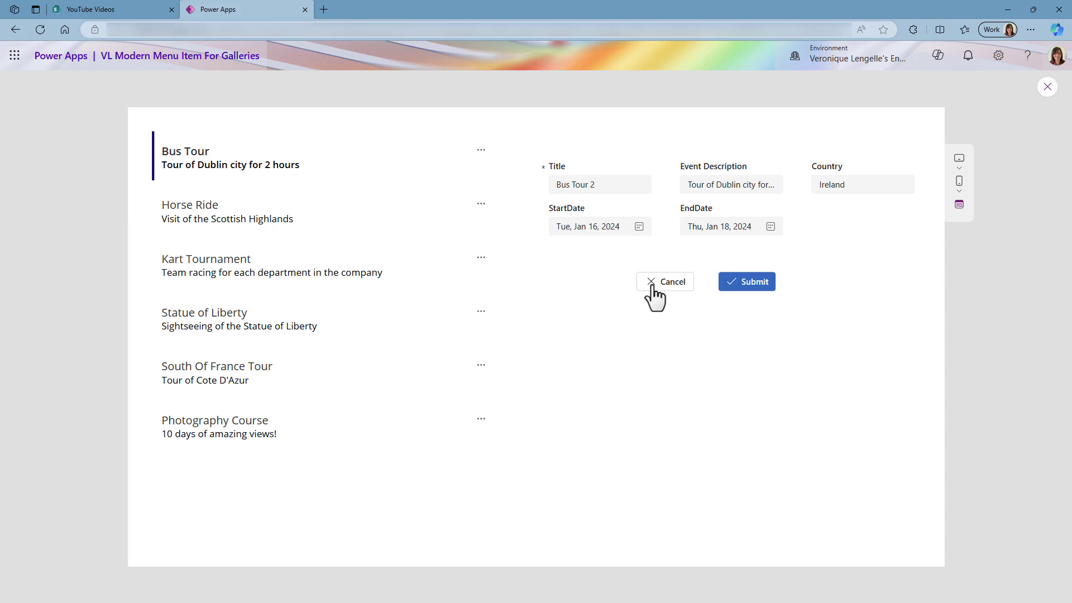
pyautogui.click(672, 284)
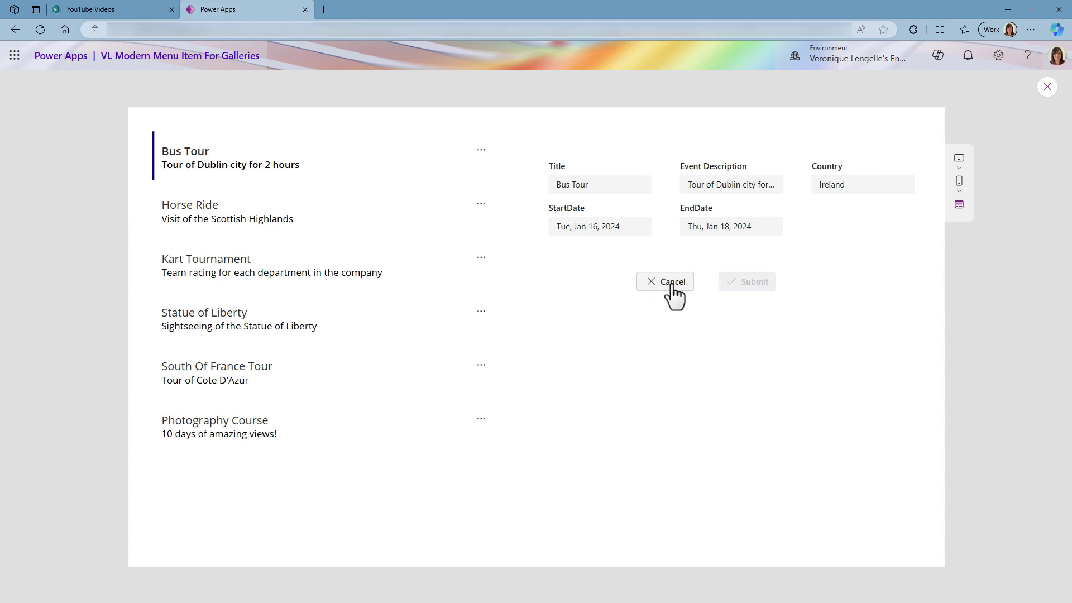
pyautogui.click(481, 149)
pyautogui.click(520, 174)
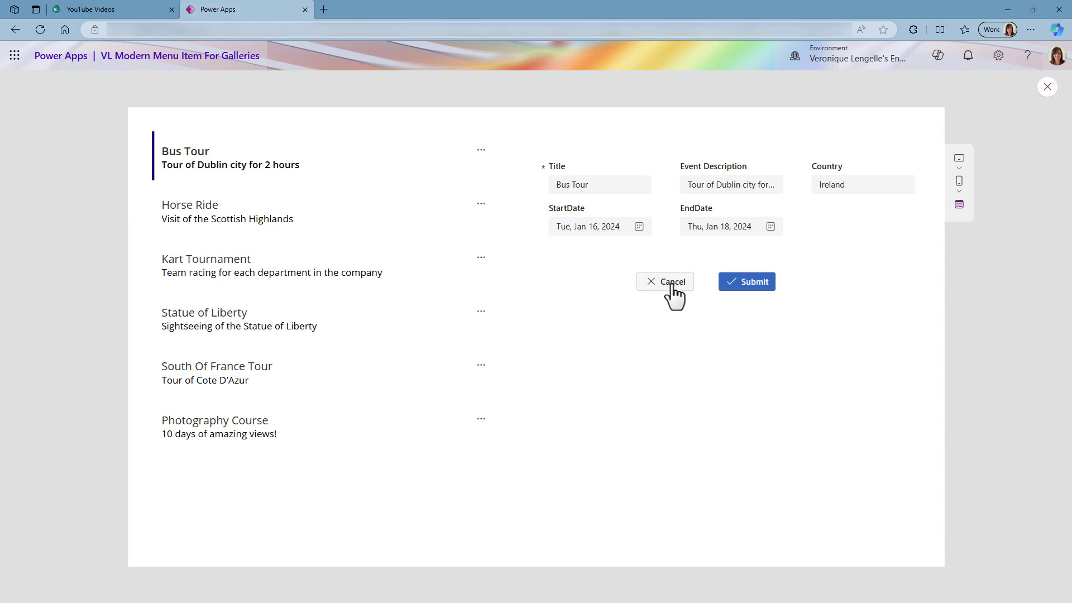
pyautogui.click(1047, 88)
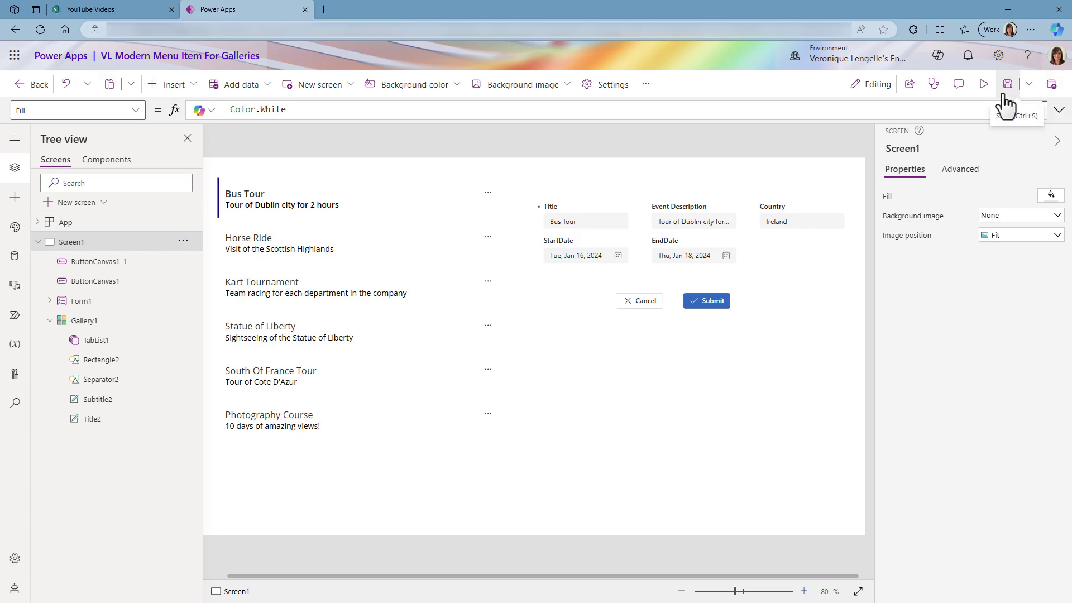
# Step: Review the complete OnSelect formula of the gallery's overflow menu and collapse the formula area again
pyautogui.click(488, 194)
pyautogui.moveTo(395, 119); pyautogui.dragTo(397, 210)
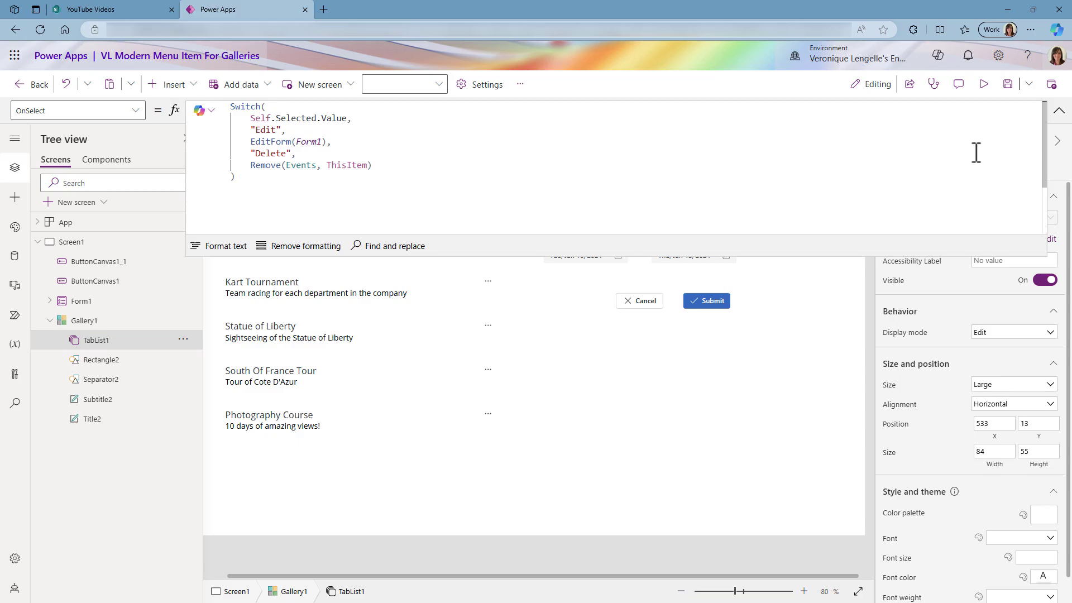
pyautogui.click(1058, 111)
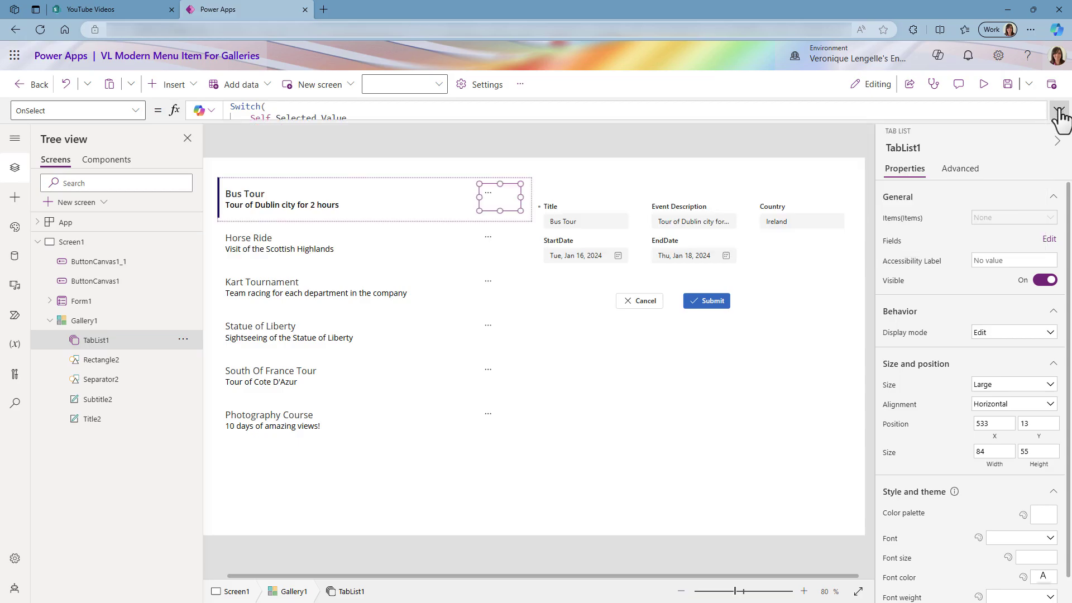
# Step: Preview the app and delete the Bus Tour event through its overflow menu
pyautogui.click(984, 84)
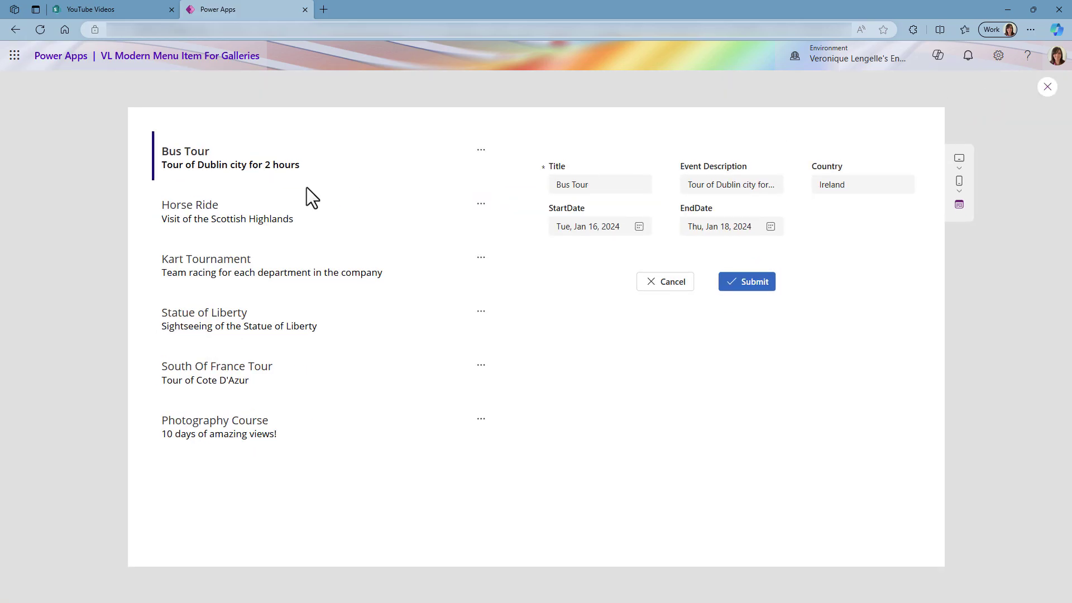
pyautogui.click(481, 149)
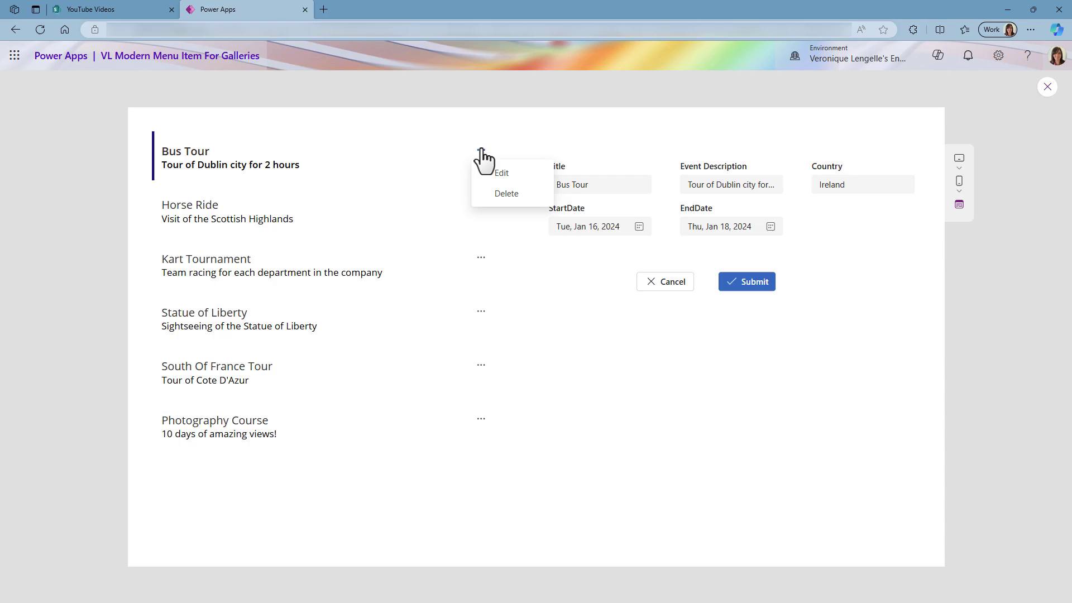
pyautogui.click(513, 194)
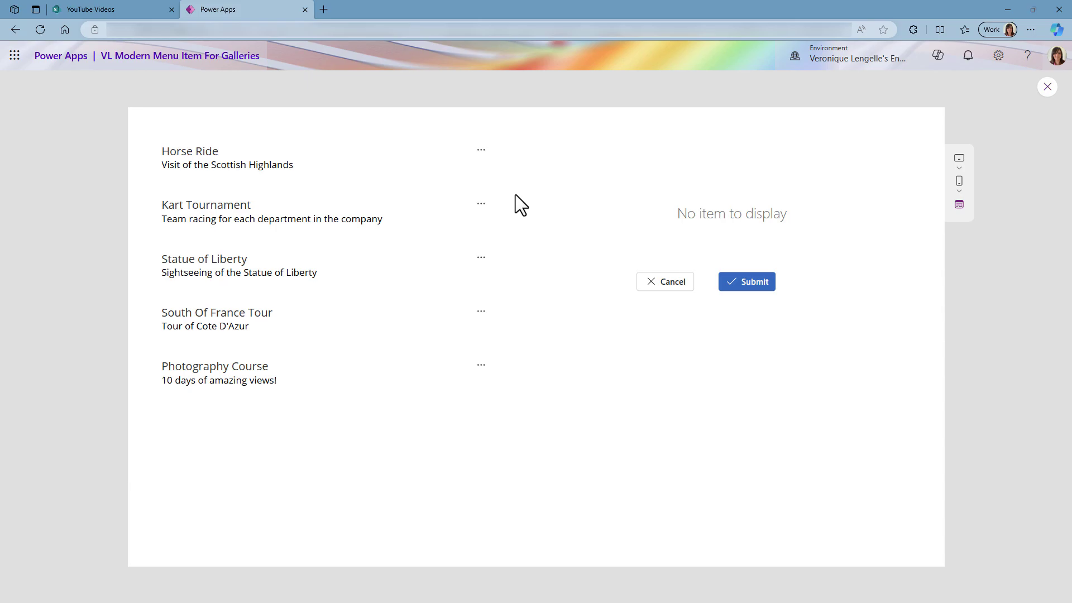
# Step: Switch to SharePoint to refresh and check the Events list, return to Power Apps and exit the preview
pyautogui.click(121, 13)
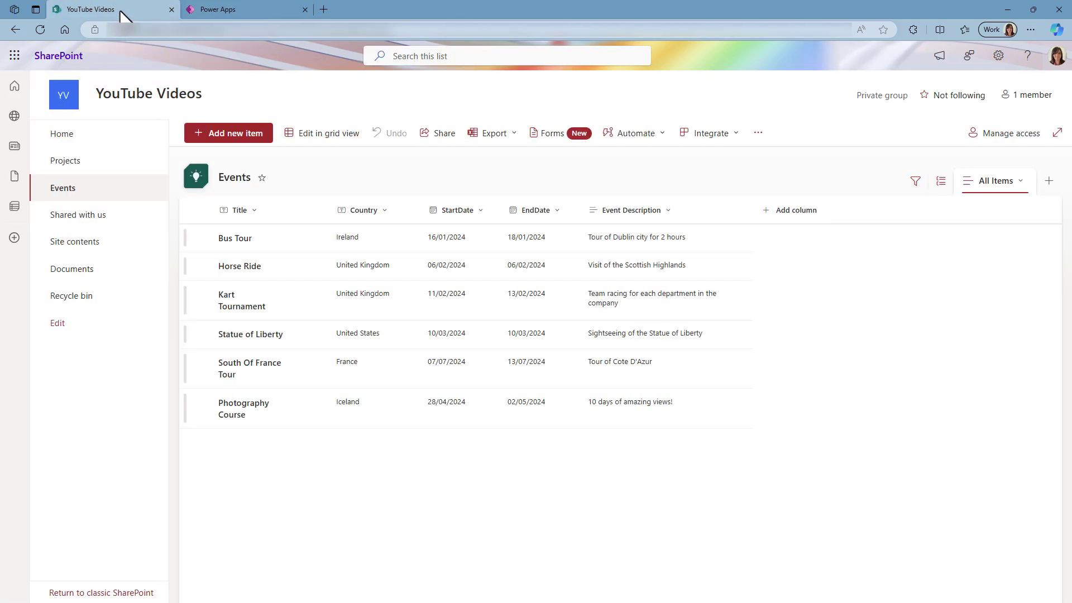
pyautogui.click(45, 30)
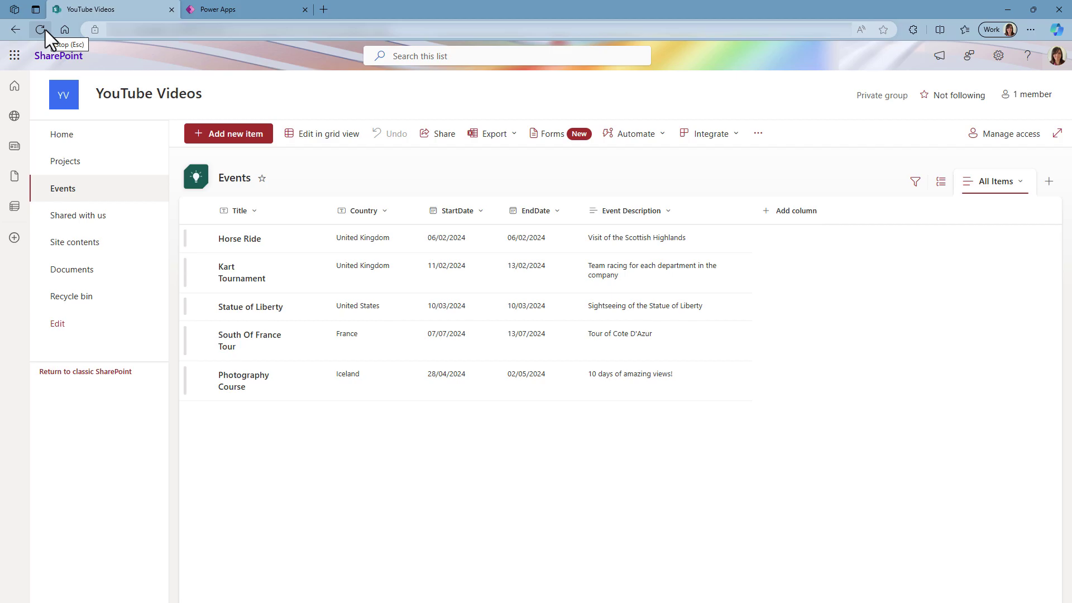
pyautogui.click(249, 14)
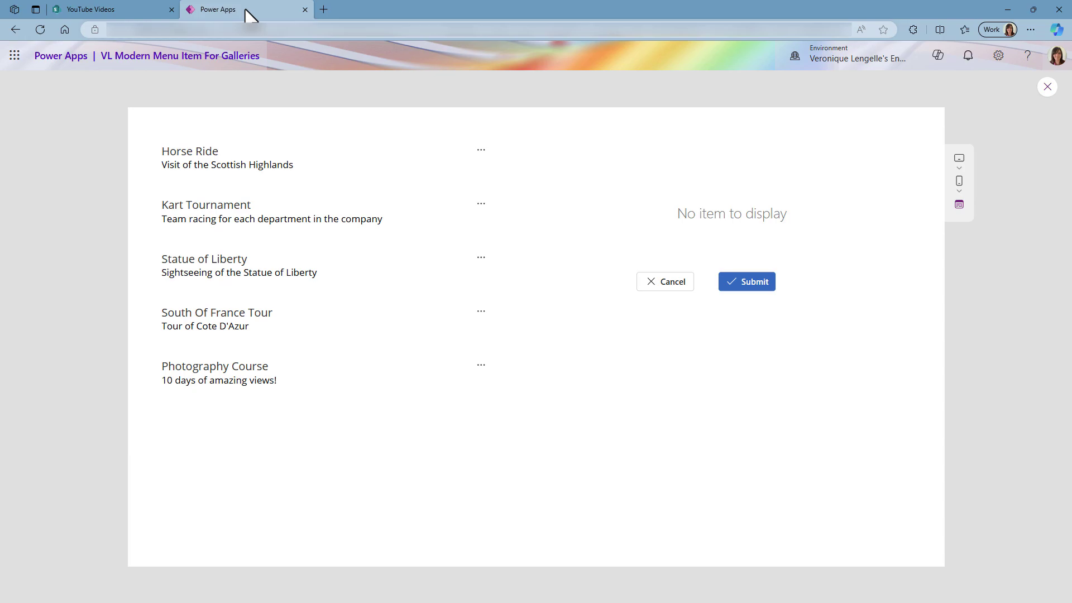
pyautogui.click(1047, 88)
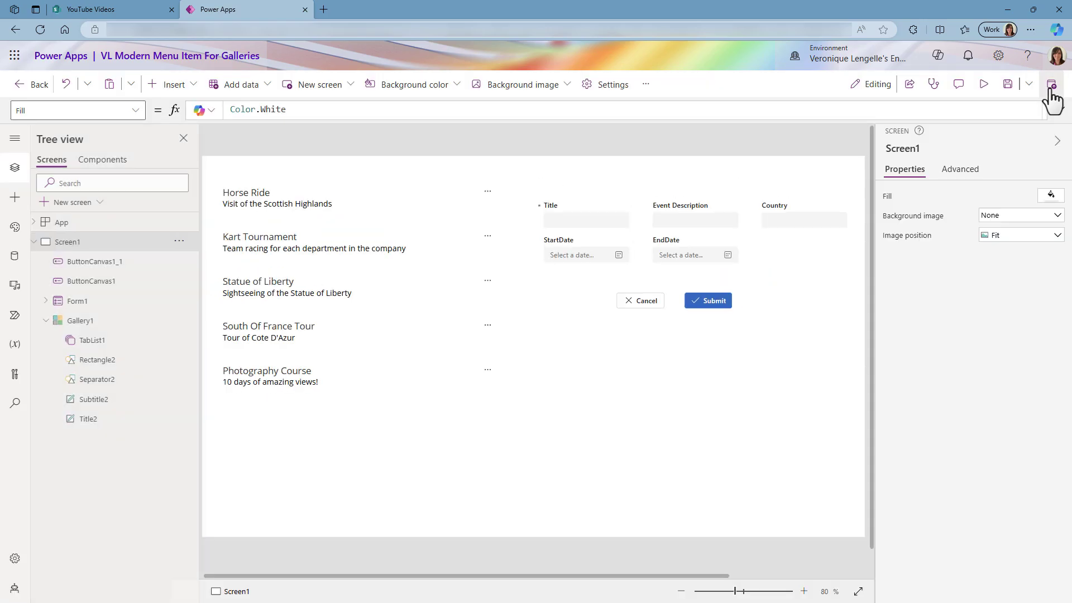
# Step: Insert a rectangle and size it to cover the whole screen, 1366 by 768 at position 0, 0
pyautogui.click(680, 591)
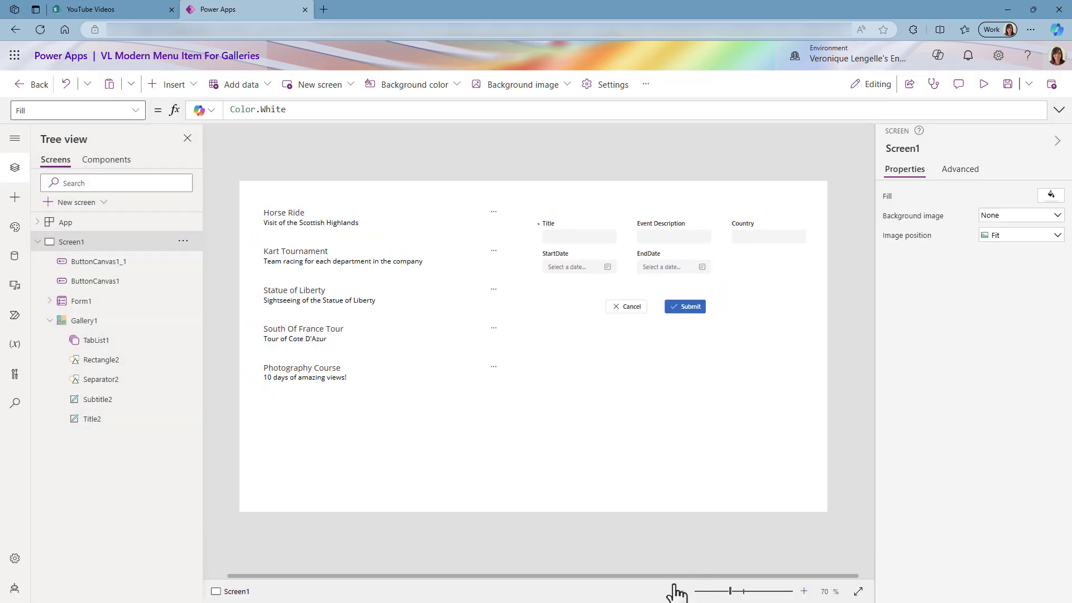
pyautogui.click(177, 88)
pyautogui.write('rect')
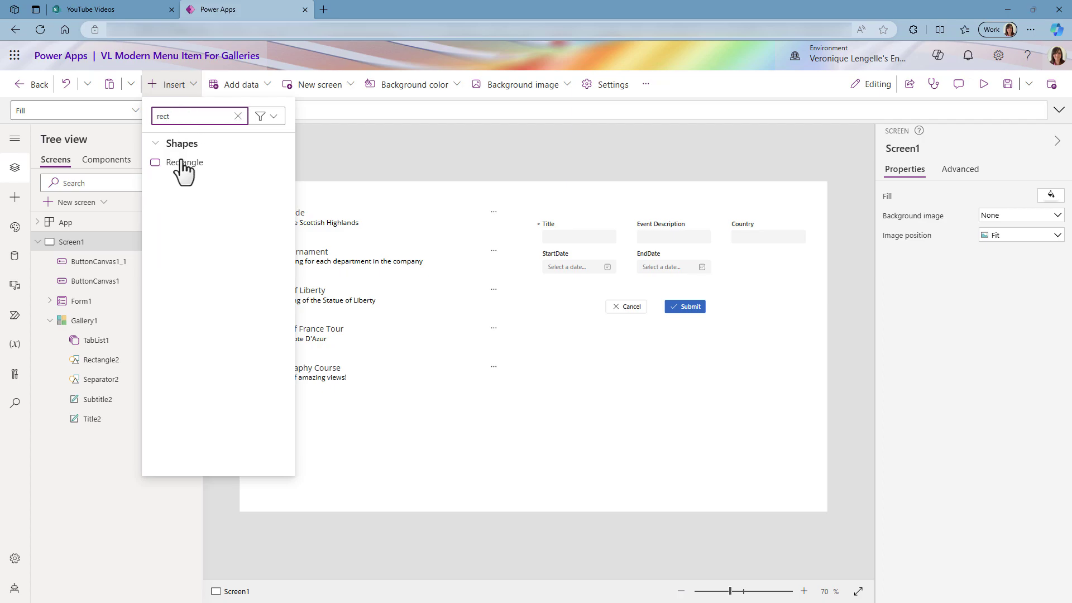
pyautogui.click(180, 163)
pyautogui.moveTo(308, 250); pyautogui.dragTo(830, 521)
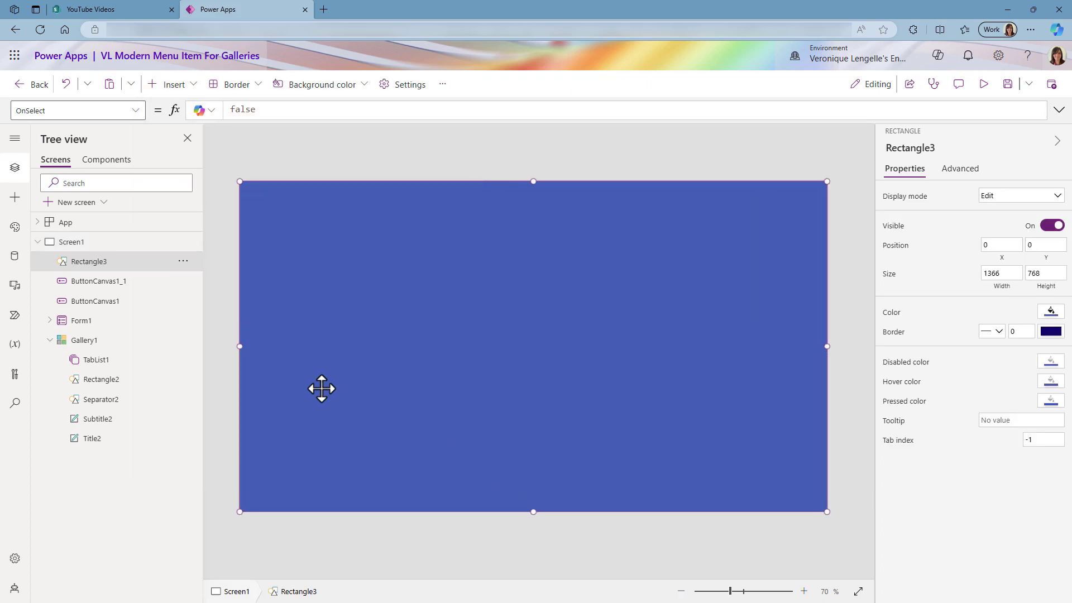
# Step: Rename the full-screen rectangle popup_Bkgd and set its color to hex EDF1F2 with an alpha of 60
pyautogui.doubleClick(88, 262)
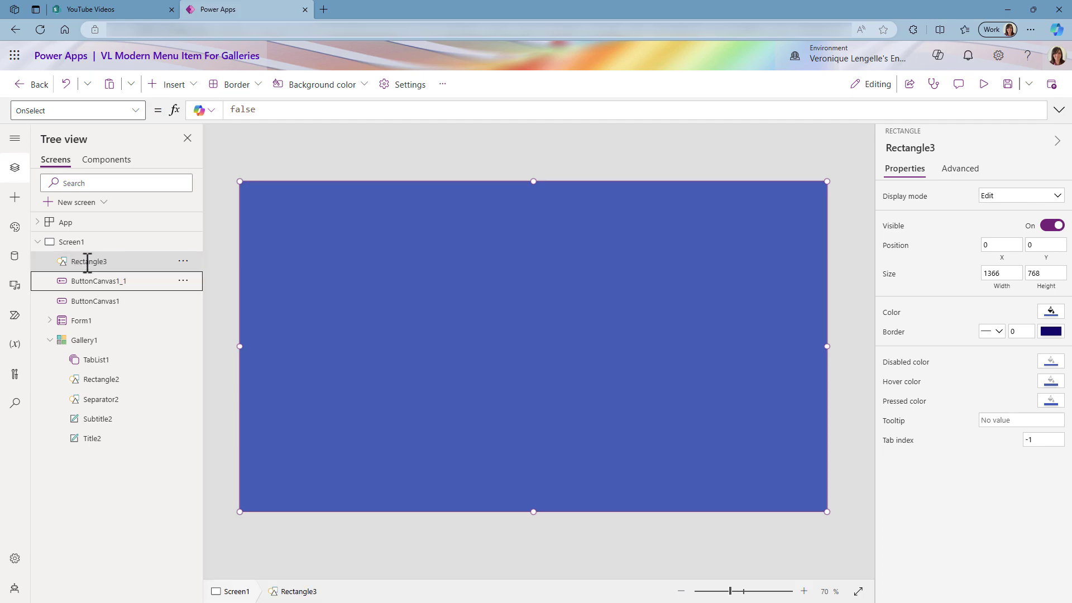
pyautogui.write('popup_Bkgd')
pyautogui.press('Return')
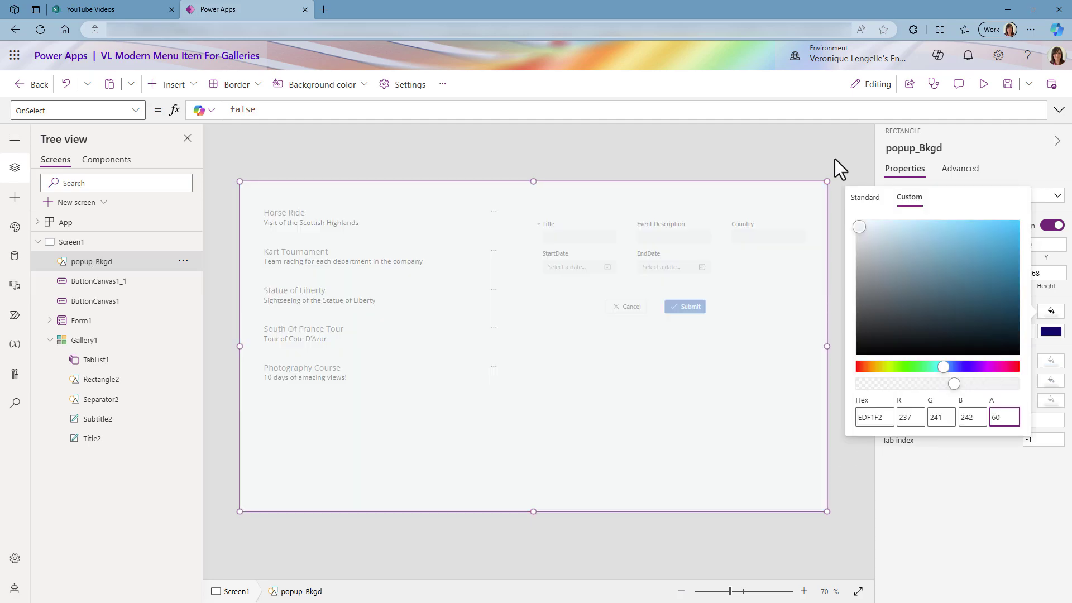
pyautogui.click(835, 159)
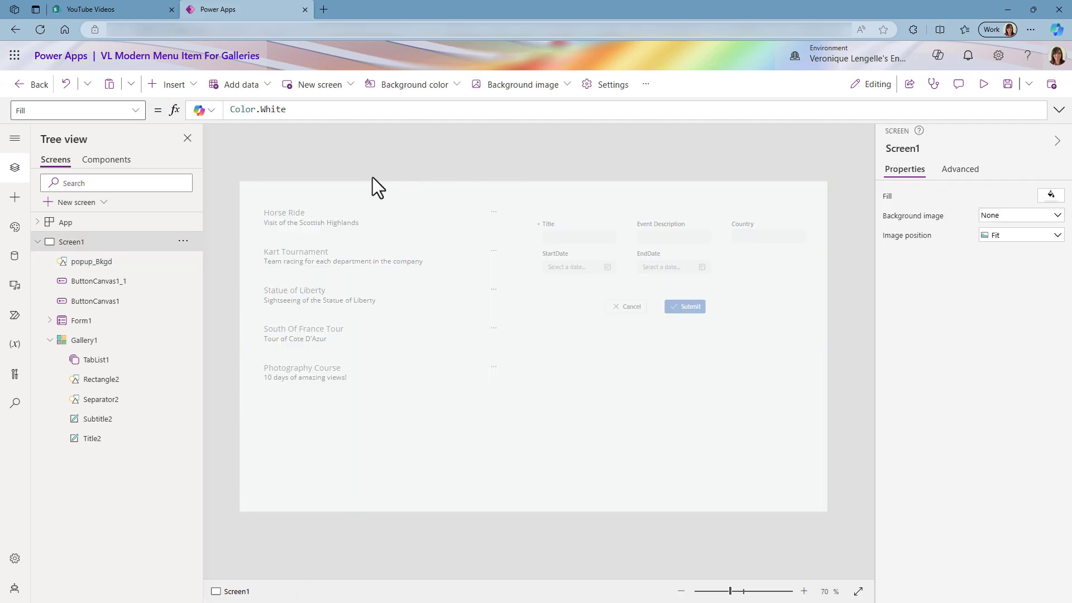
# Step: Insert a container in the middle of the screen at position 433, 227, with a white fill and a Regular drop shadow
pyautogui.click(178, 85)
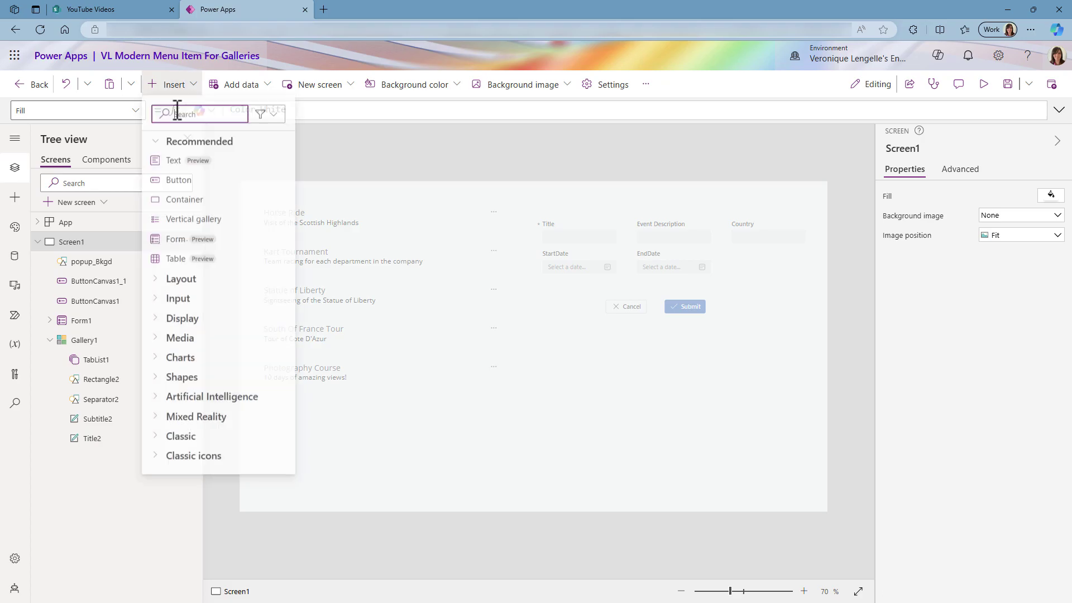
pyautogui.click(182, 203)
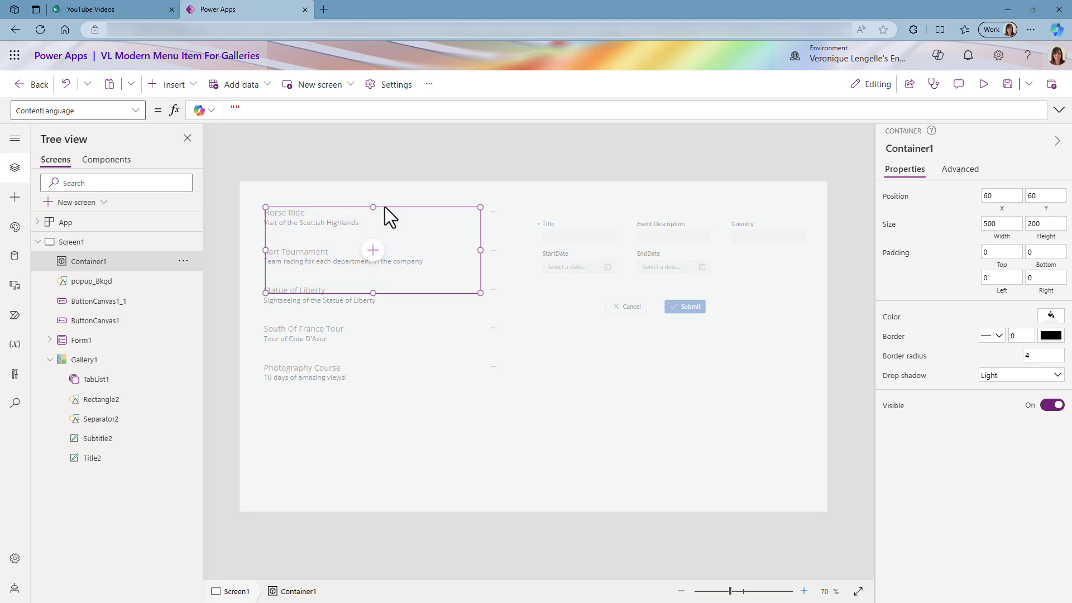
pyautogui.moveTo(384, 207); pyautogui.dragTo(548, 281)
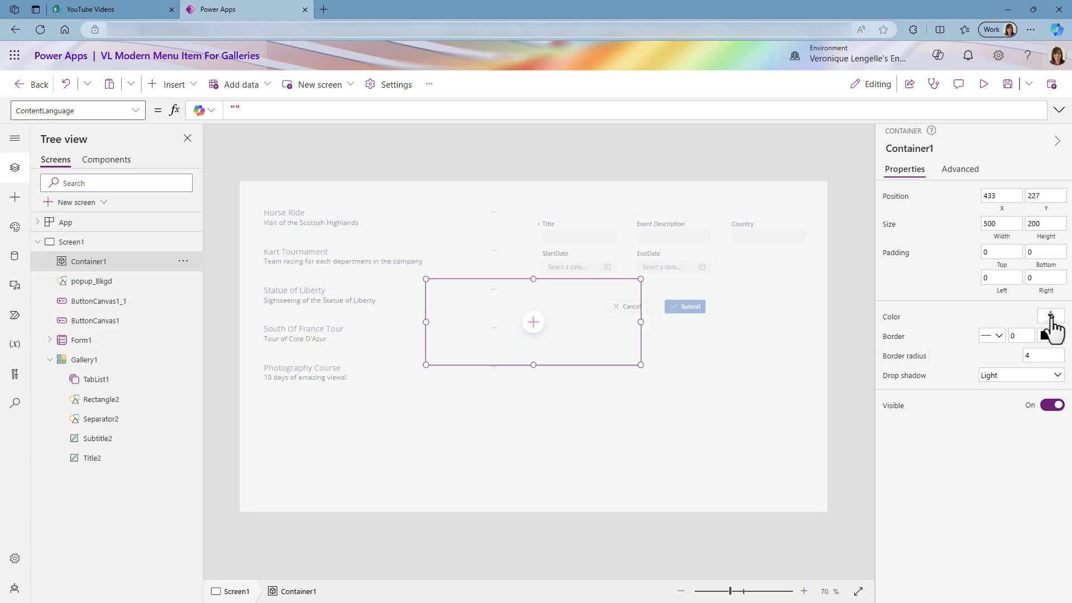
pyautogui.click(1050, 316)
pyautogui.click(1050, 319)
# Step: Rename the new container popup_container
pyautogui.doubleClick(96, 262)
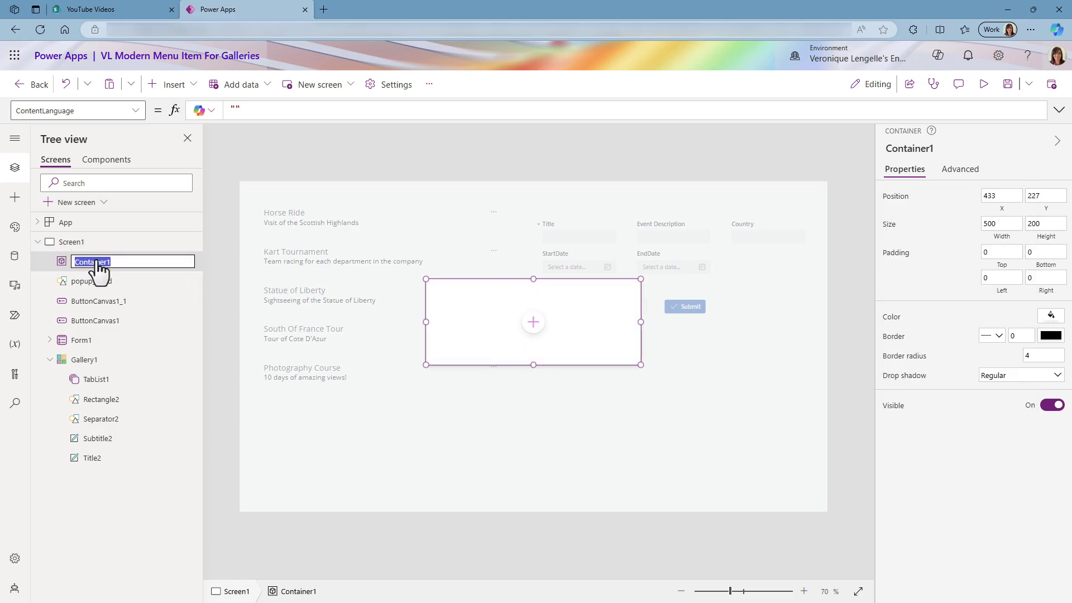
pyautogui.write('popup_container')
pyautogui.press('Return')
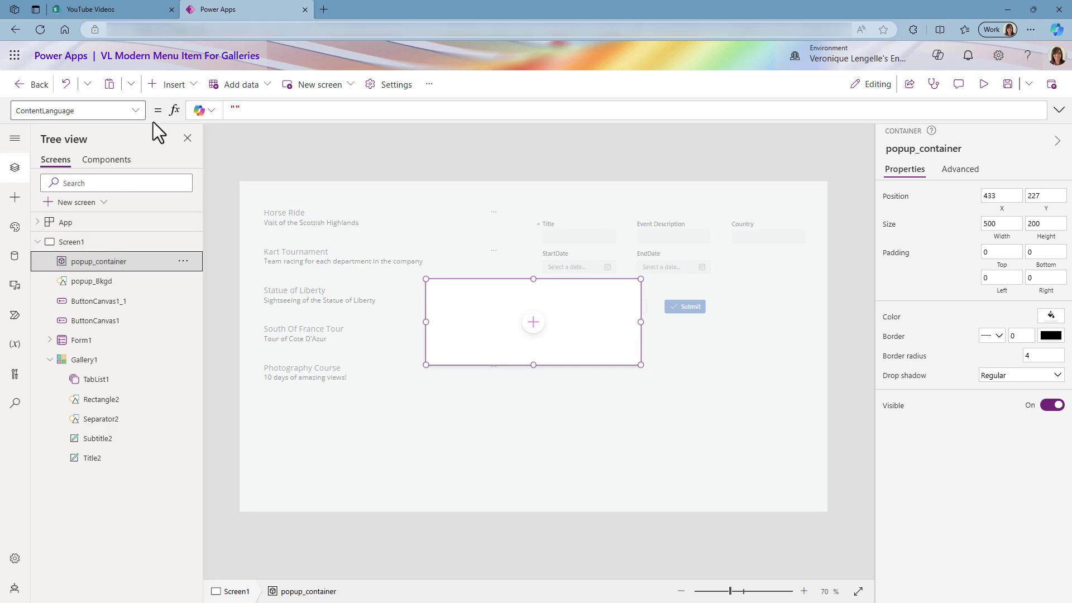
# Step: Add a full-width text control near the top of popup_container, reading "Are you sure you want to delete this item?" in centered bold
pyautogui.click(174, 85)
pyautogui.click(174, 162)
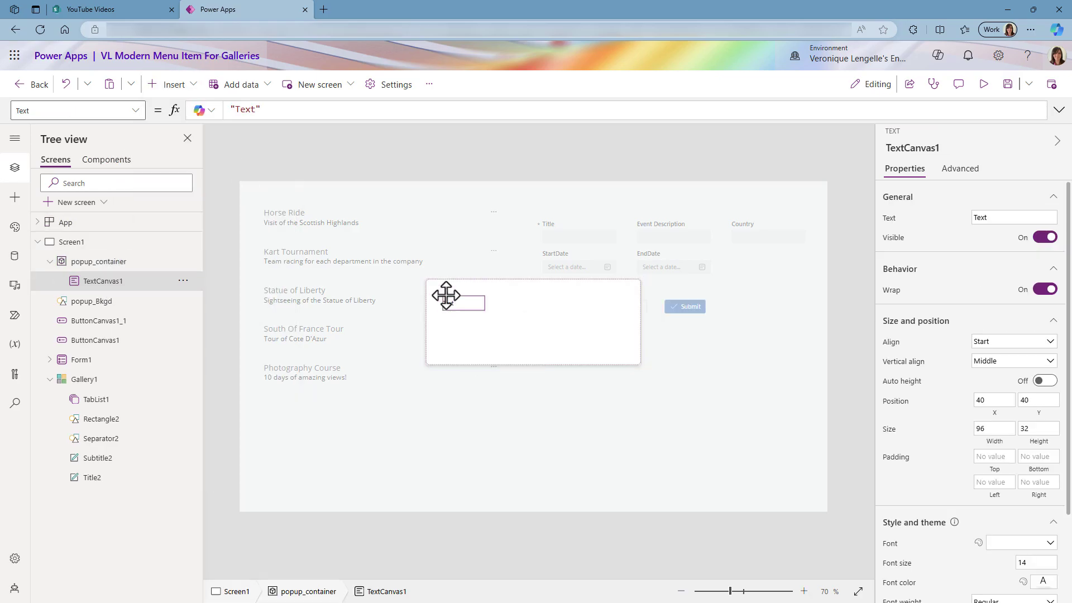
pyautogui.click(975, 218)
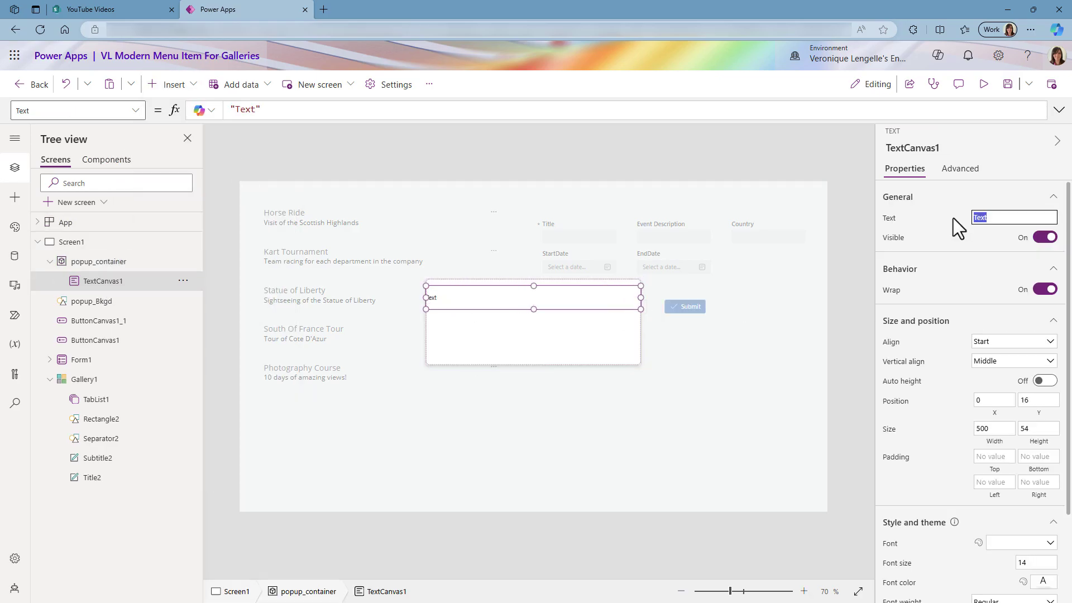
pyautogui.write('Are you sure you want to delete this item?')
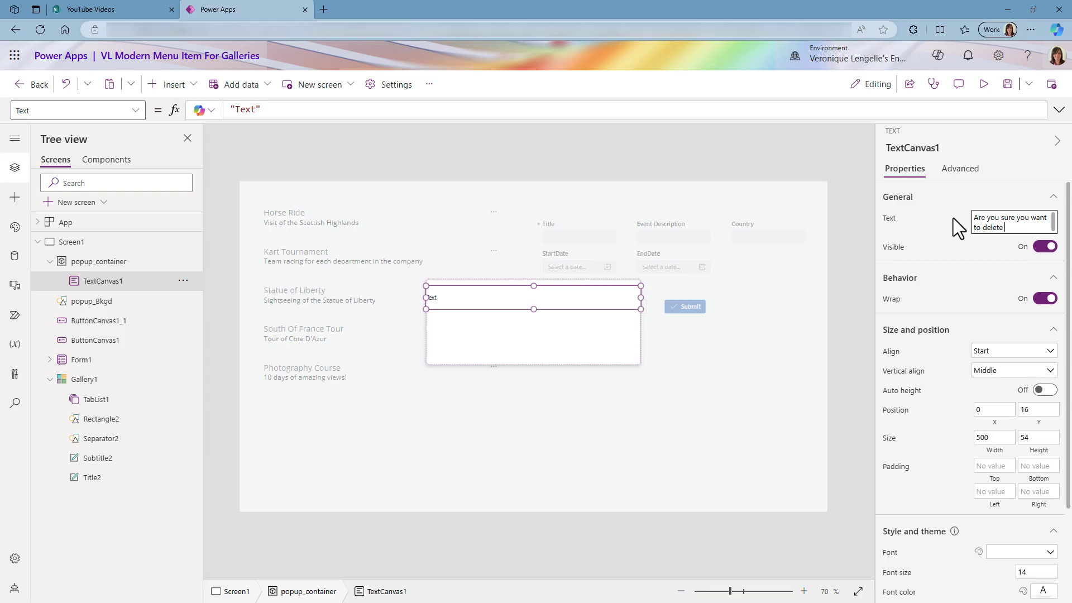
# Step: Add a Cancel button with an X icon and a "Yes, Delete!" button with a Checkmark icon beneath the question in popup_container
pyautogui.click(499, 342)
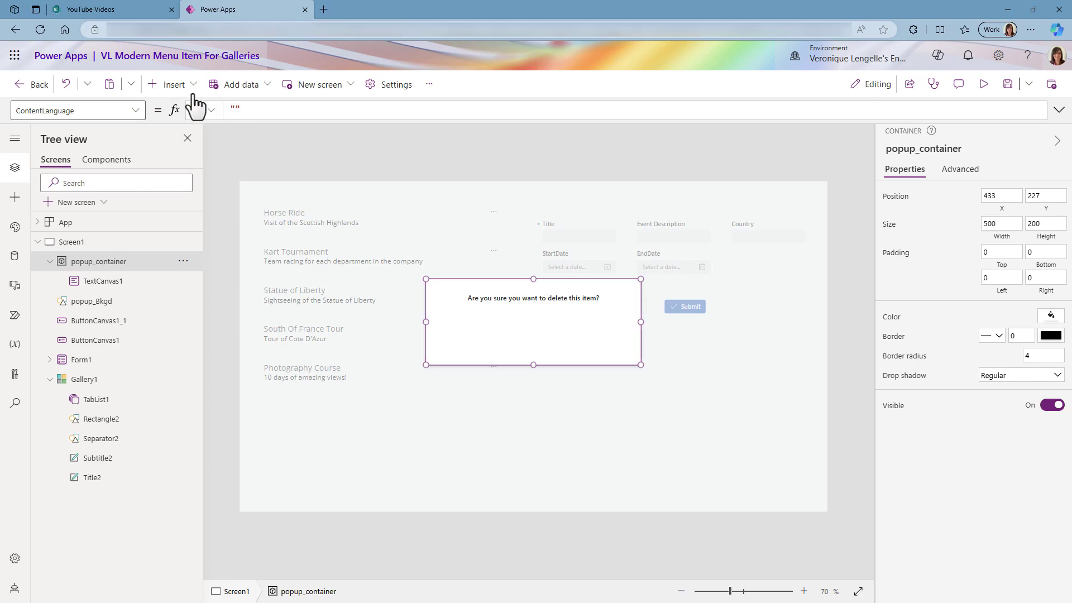
pyautogui.click(177, 85)
pyautogui.click(185, 187)
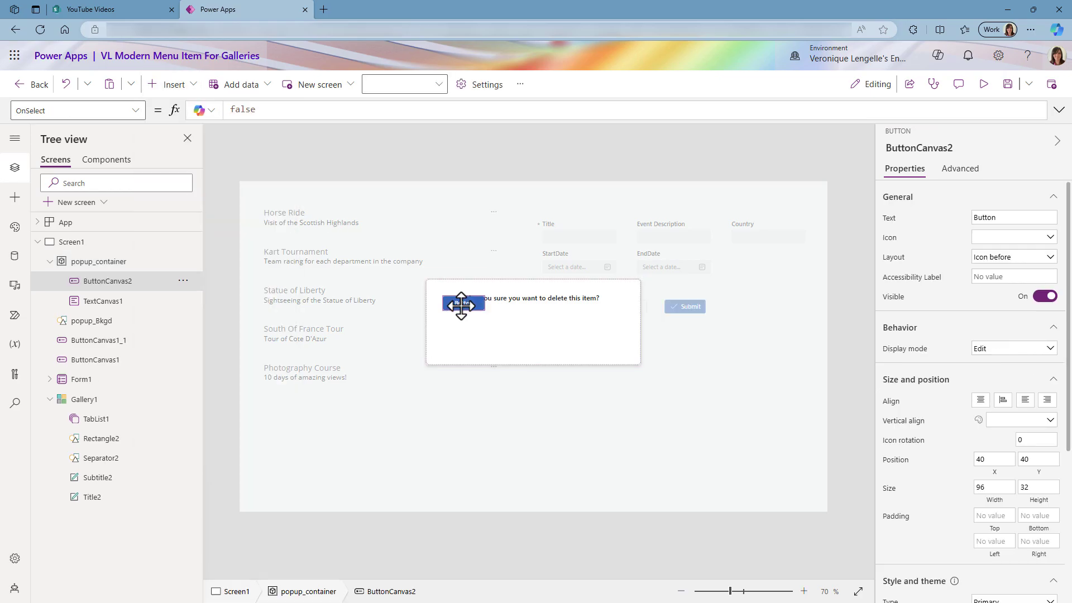
pyautogui.moveTo(462, 311); pyautogui.dragTo(503, 333)
pyautogui.moveTo(1006, 219); pyautogui.dragTo(939, 222)
pyautogui.write('Can')
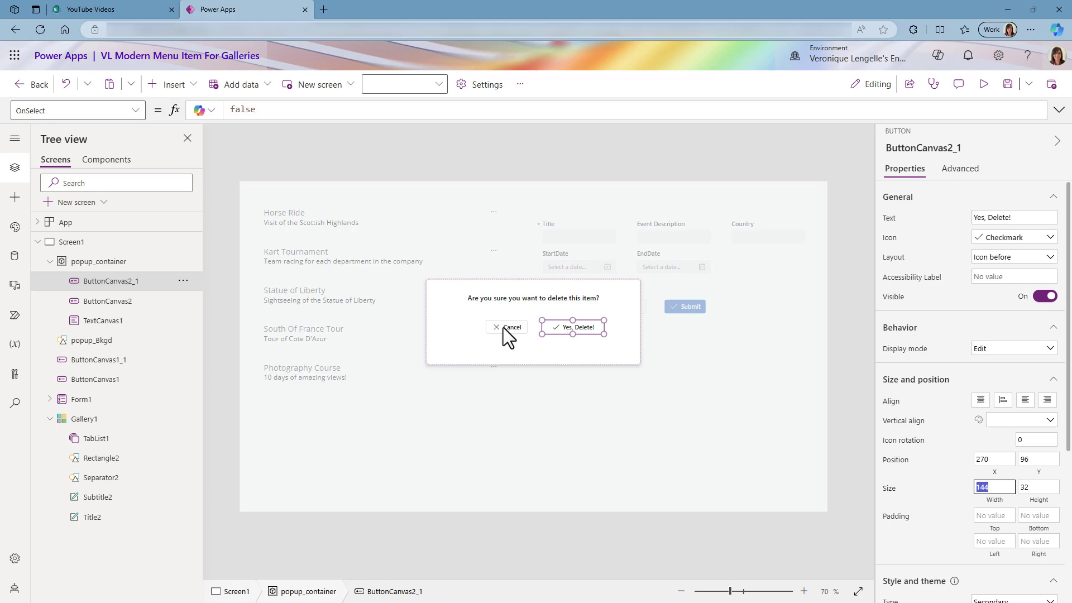
# Step: Set the popup's Cancel button width to 144 and move it clear of the "Yes, Delete!" button
pyautogui.click(504, 327)
pyautogui.moveTo(999, 487); pyautogui.dragTo(936, 489)
pyautogui.write('144')
pyautogui.click(519, 326)
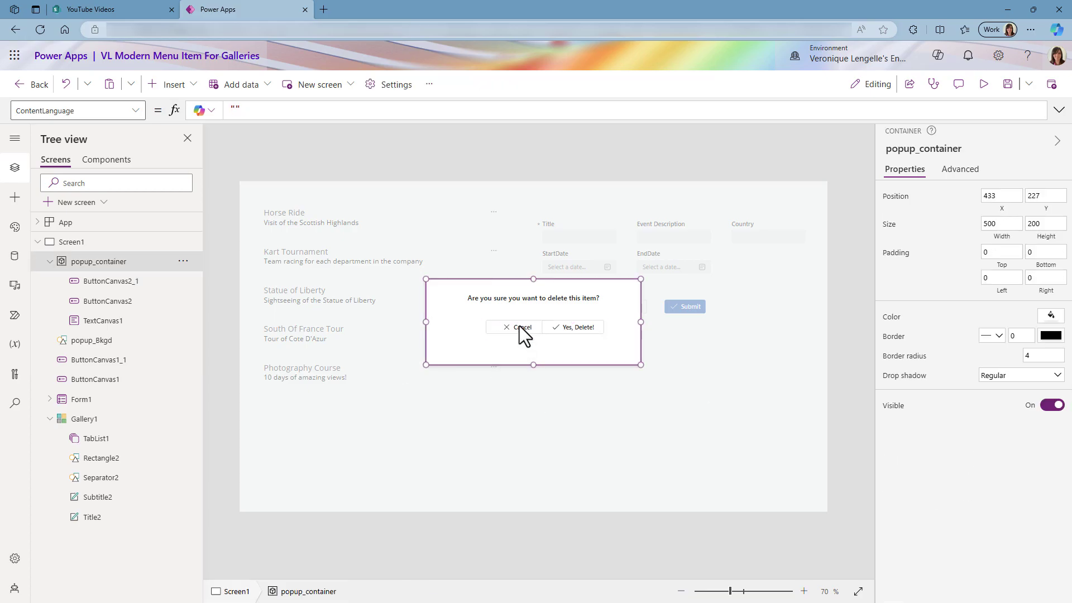
# Step: Give the "Yes, Delete!" button the Primary type and the red #f9536d color palette
pyautogui.click(576, 328)
pyautogui.click(989, 399)
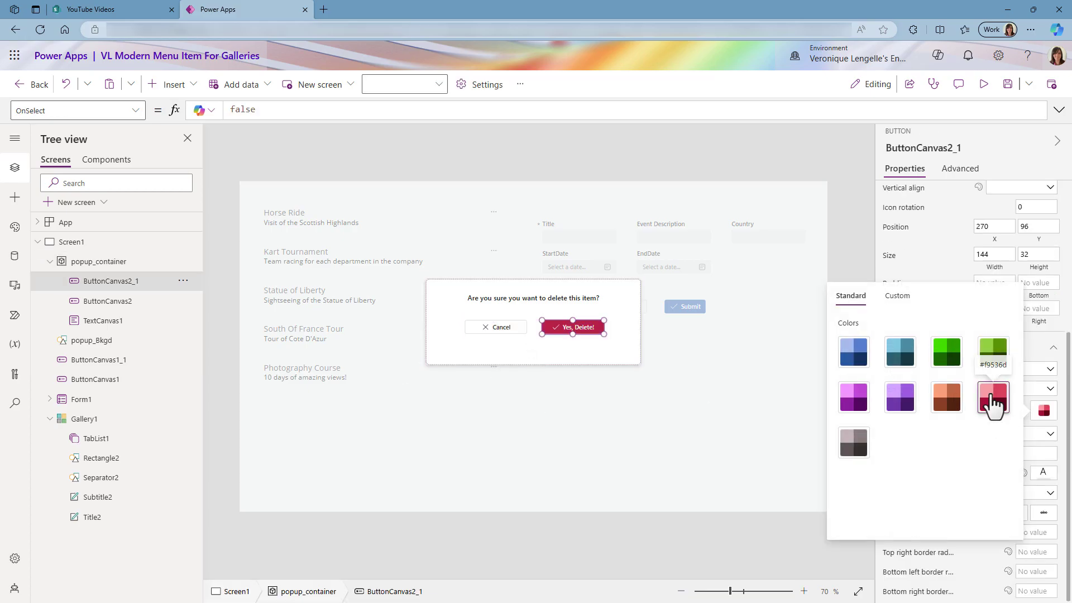
pyautogui.click(942, 239)
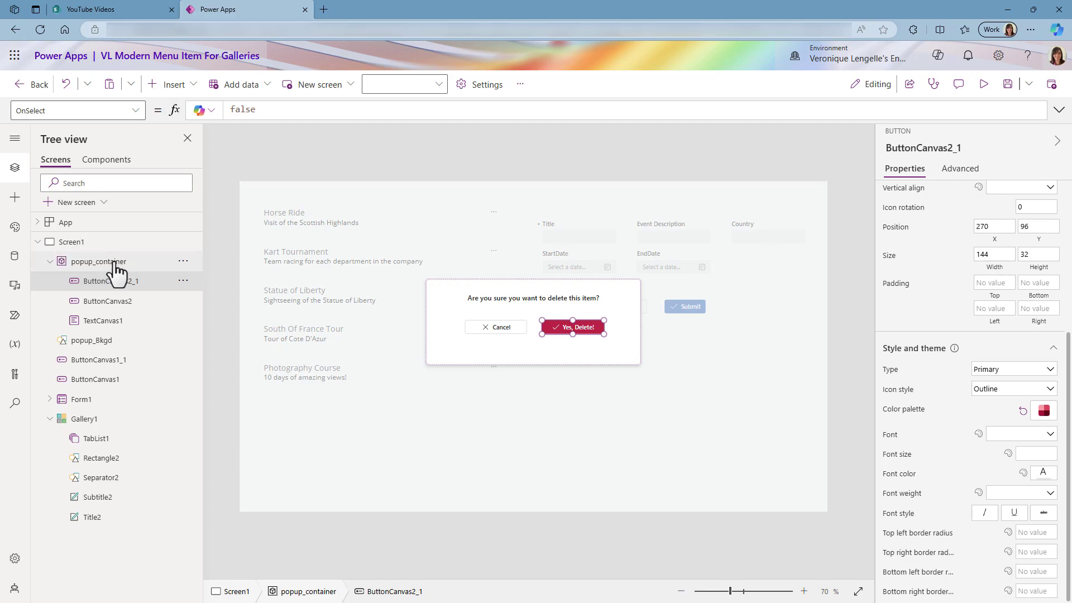
# Step: Group popup_container with popup_Bkgd, rename the group Group_popup, and expand it to check its members
pyautogui.click(49, 261)
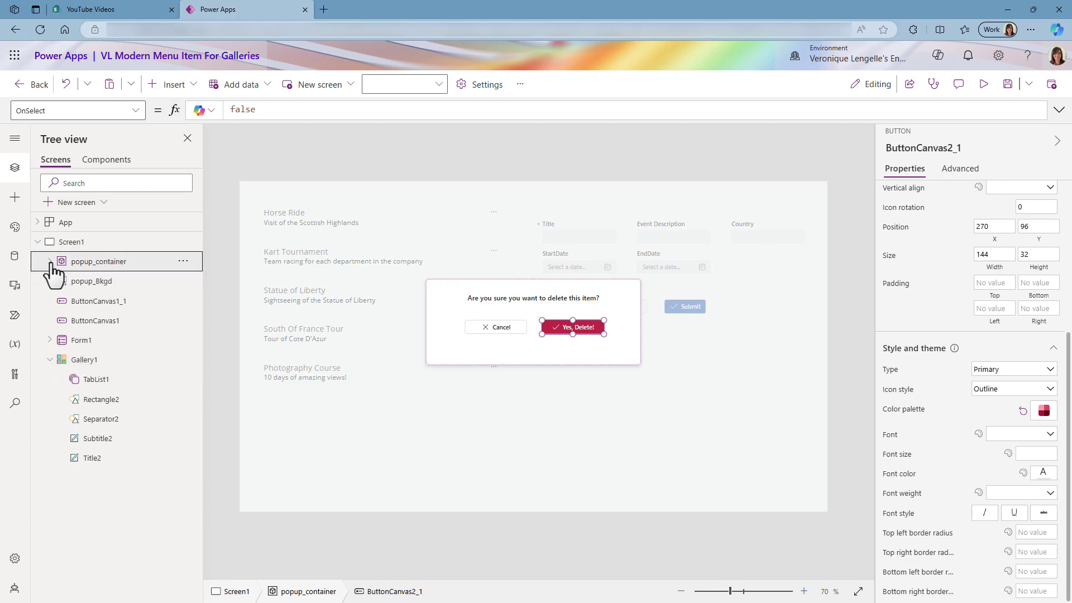
pyautogui.click(106, 264)
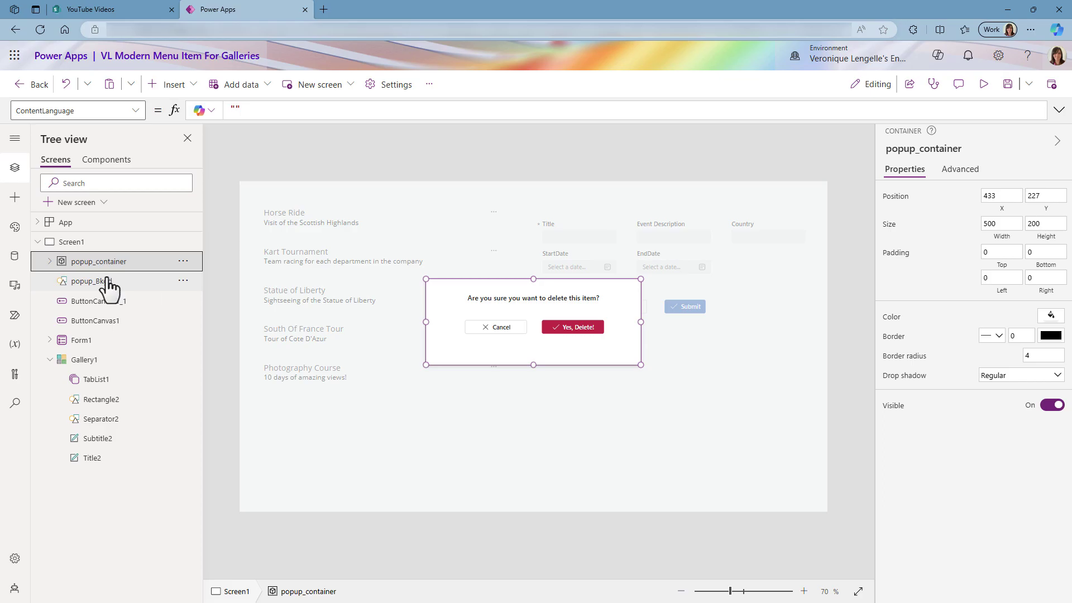
pyautogui.keyDown('ctrl'); pyautogui.click(110, 286); pyautogui.keyUp('ctrl')
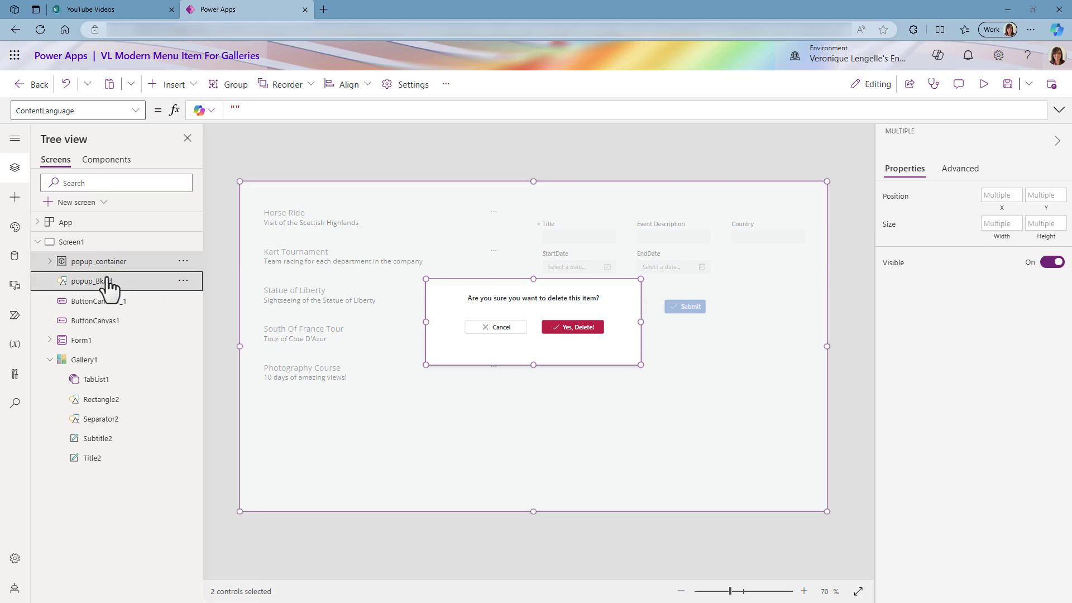
pyautogui.rightClick(110, 286)
pyautogui.click(142, 376)
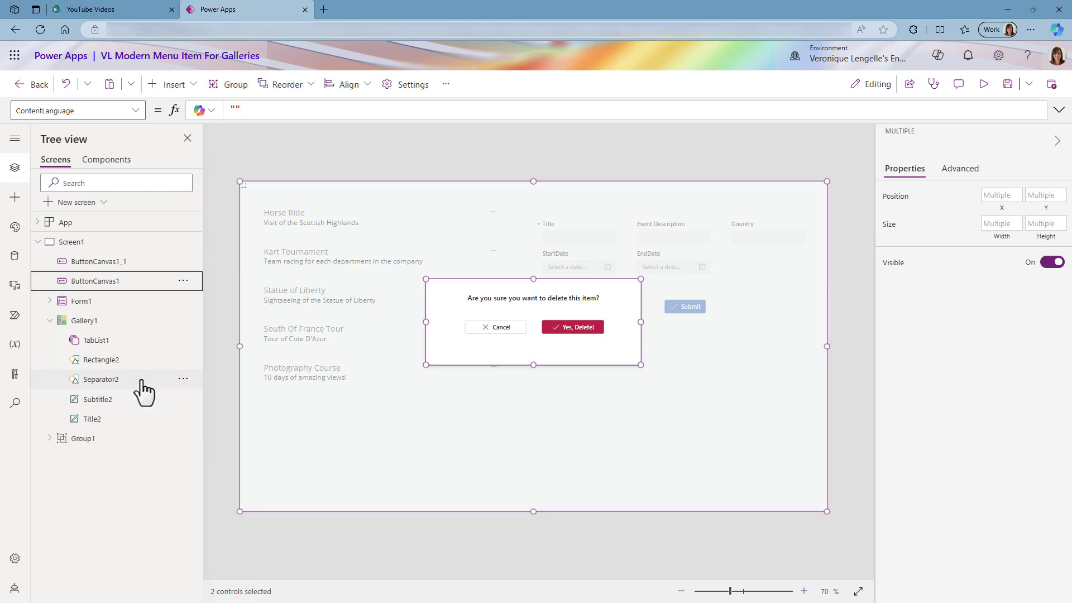
pyautogui.doubleClick(85, 262)
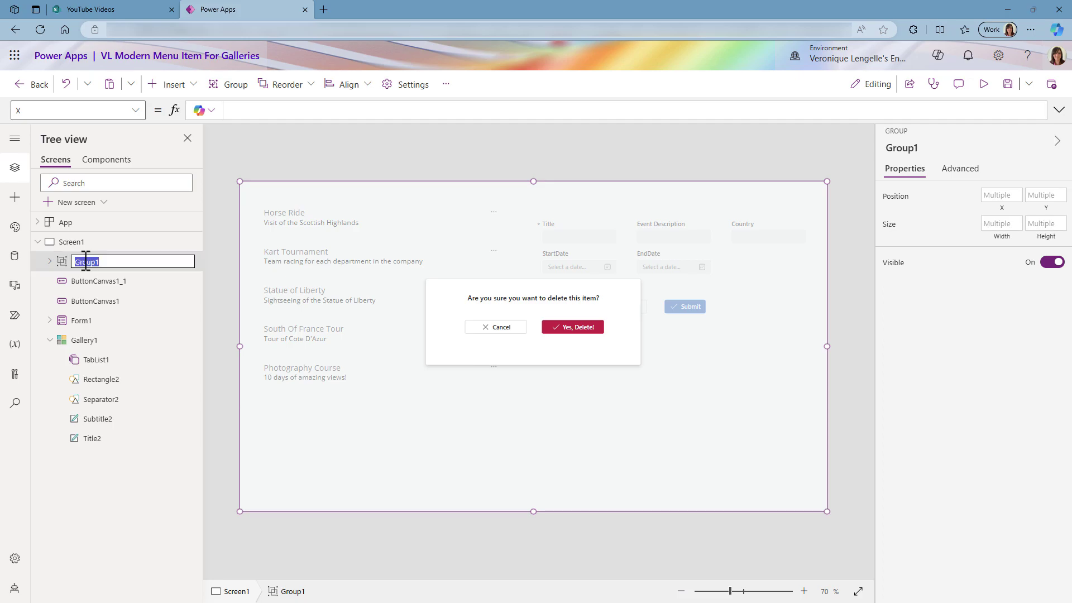
pyautogui.write('Group_popup')
pyautogui.press('Return')
pyautogui.click(50, 261)
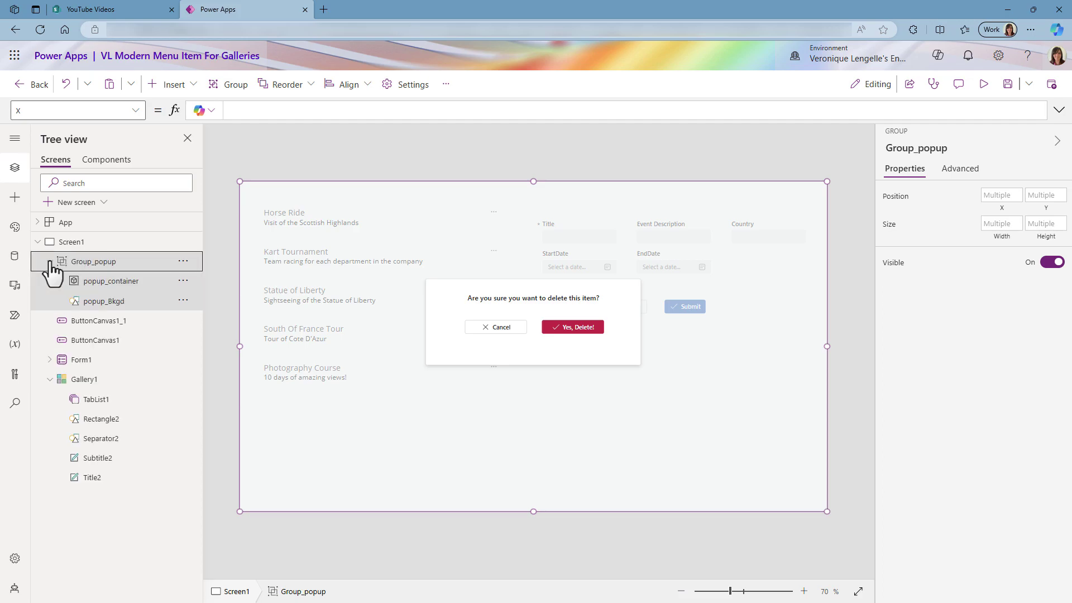
pyautogui.click(126, 283)
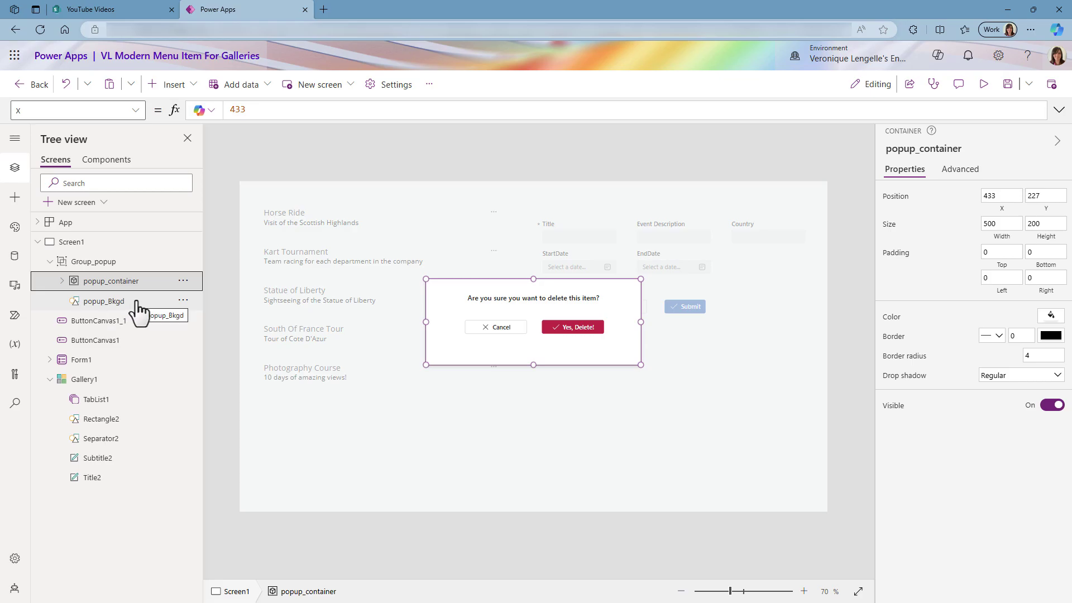
# Step: Comment out Remove(Events, ThisItem) in the OnSelect formula of TabList1 and add an empty line above it after "Delete"
pyautogui.click(125, 400)
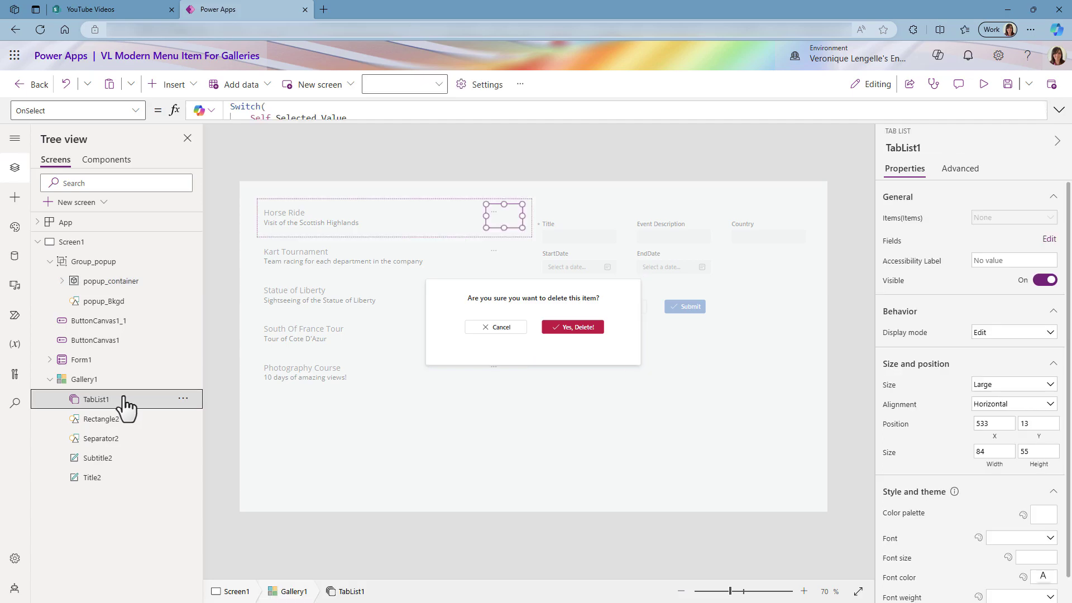
pyautogui.moveTo(383, 121); pyautogui.dragTo(385, 210)
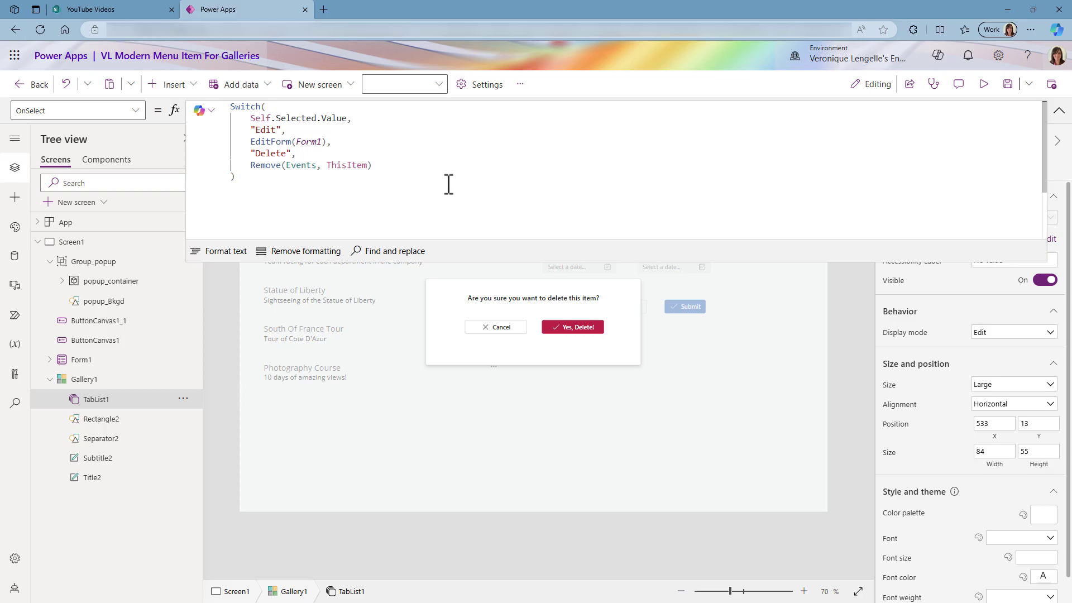
pyautogui.click(259, 165)
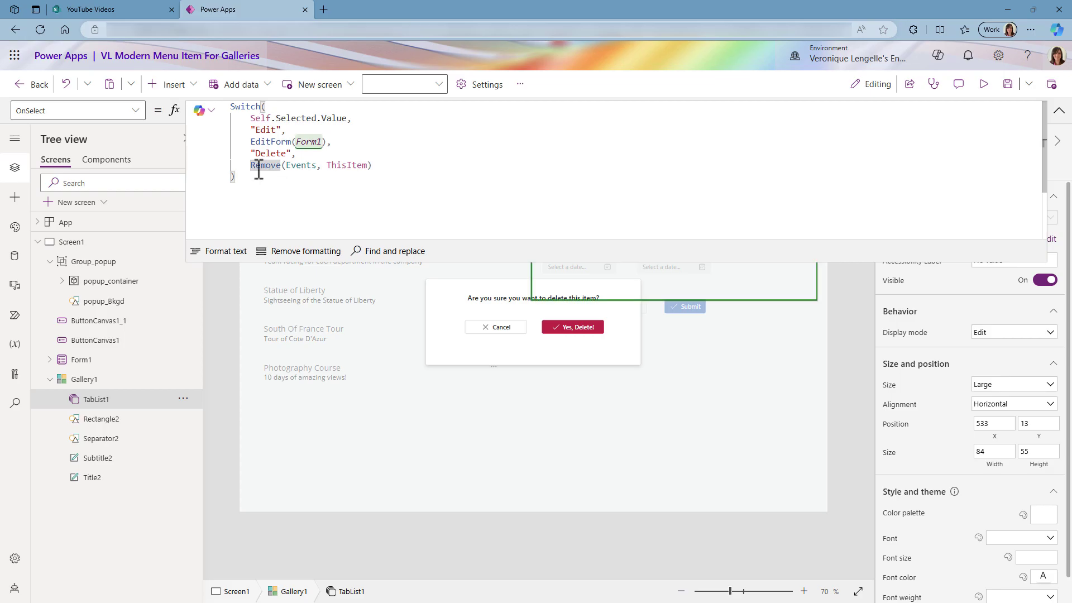
pyautogui.write('//')
pyautogui.press('Up')
pyautogui.press('End')
pyautogui.press('Return')
# Step: Copy Remove(Events, ThisItem) from the TabList1 formula into the OnSelect of the "Yes, Delete!" button
pyautogui.moveTo(260, 178); pyautogui.dragTo(386, 178)
pyautogui.hotkey('ctrl', 'c')
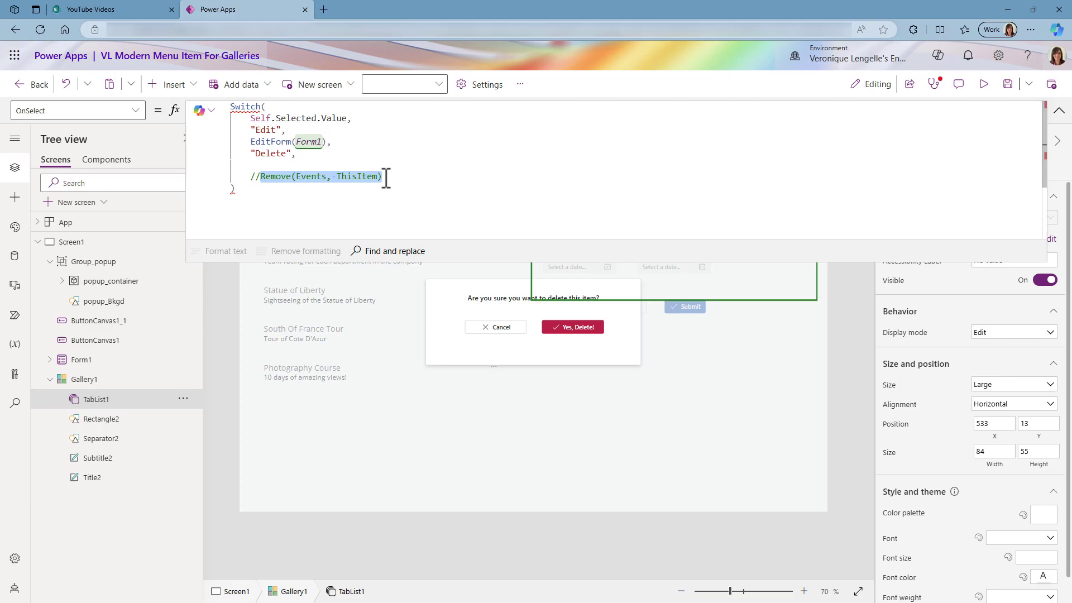
pyautogui.click(567, 327)
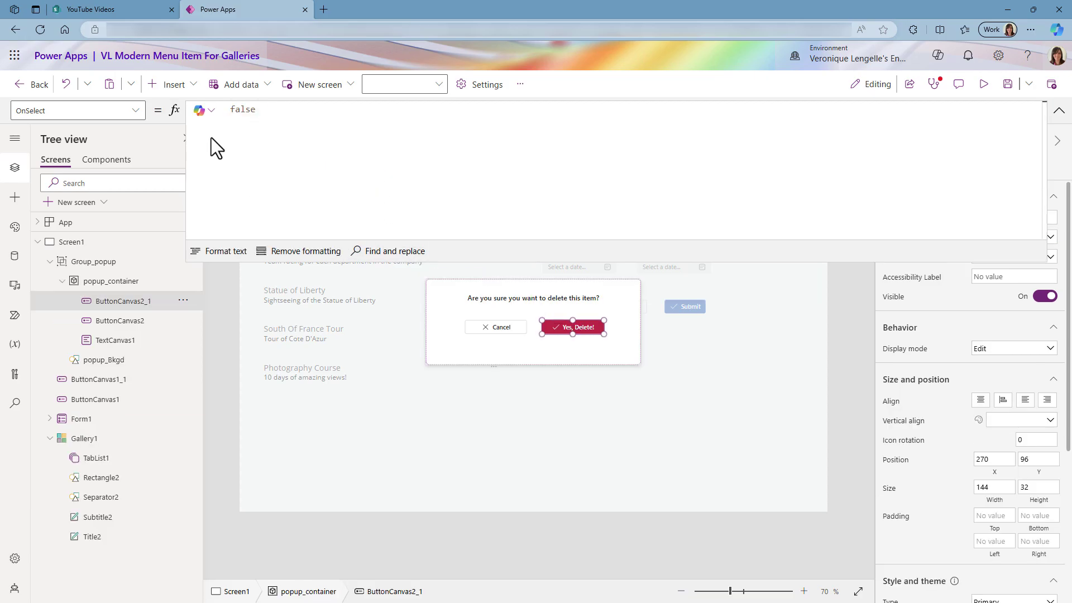
pyautogui.doubleClick(262, 110)
pyautogui.hotkey('ctrl', 'v')
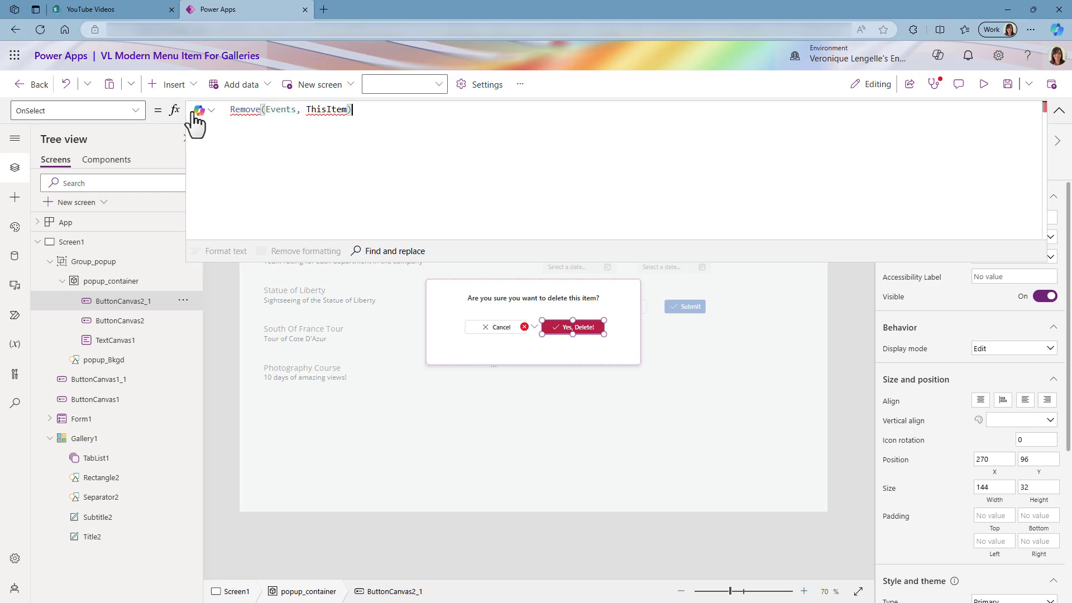
# Step: Add UpdateContext({locItemSelected: ThisItem}) to the "Delete" case of the TabList1 OnSelect formula
pyautogui.click(105, 470)
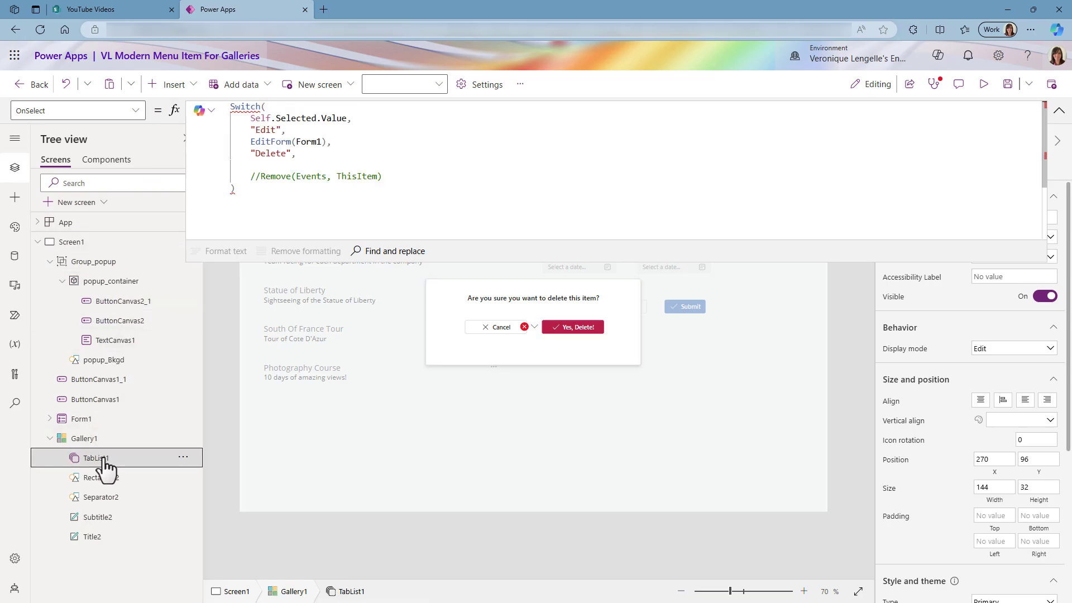
pyautogui.click(272, 165)
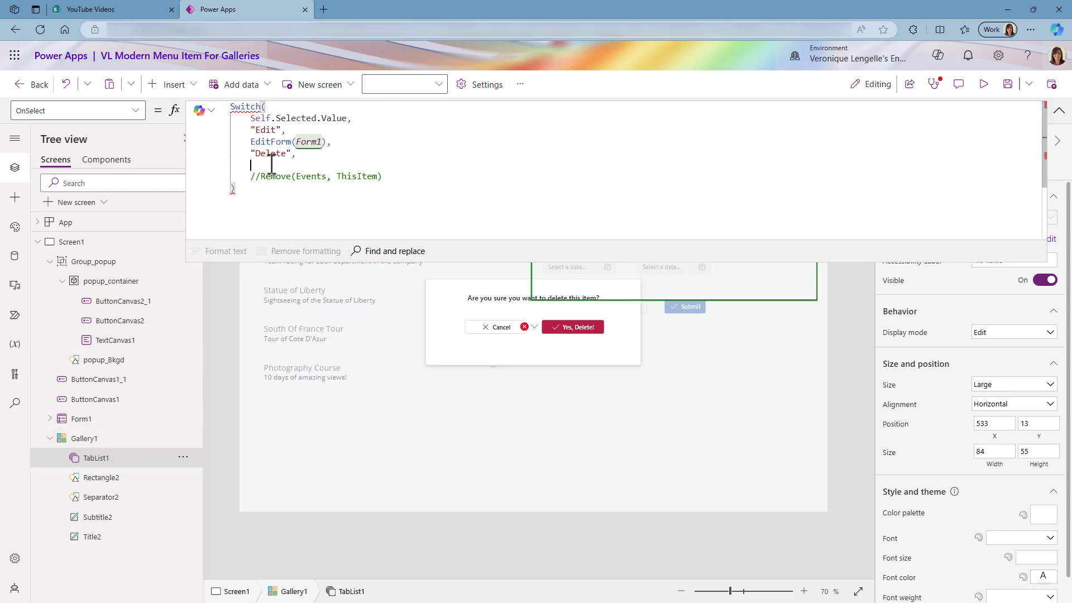
pyautogui.write('ThisItem')
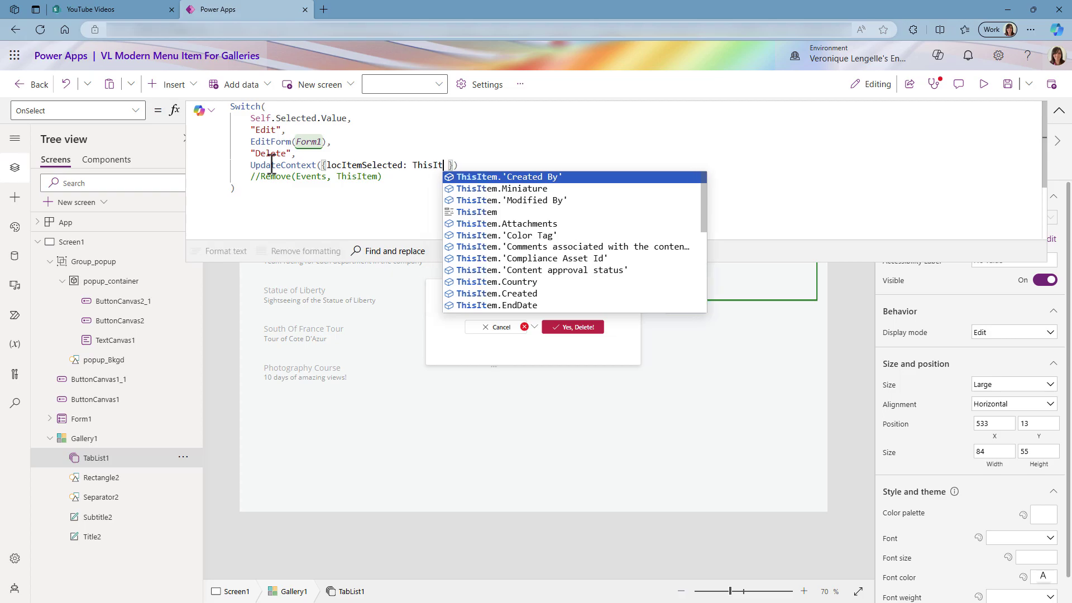
pyautogui.click(484, 166)
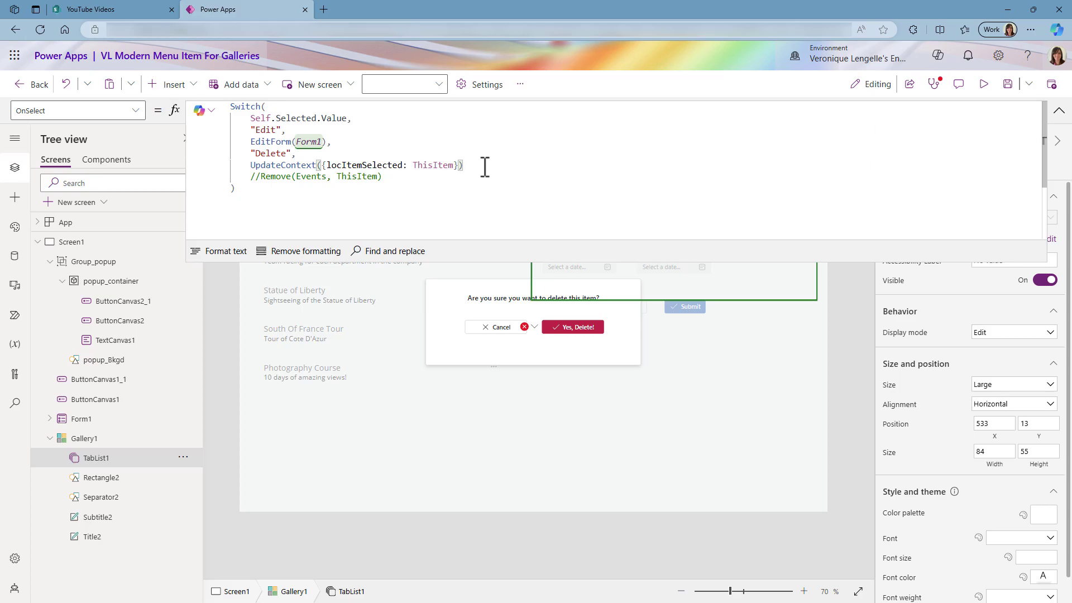
# Step: Replace ThisItem with locItemSelected in the "Yes, Delete!" button's formula, making it Remove(Events, locItemSelected)
pyautogui.click(574, 327)
pyautogui.moveTo(307, 110); pyautogui.dragTo(348, 110)
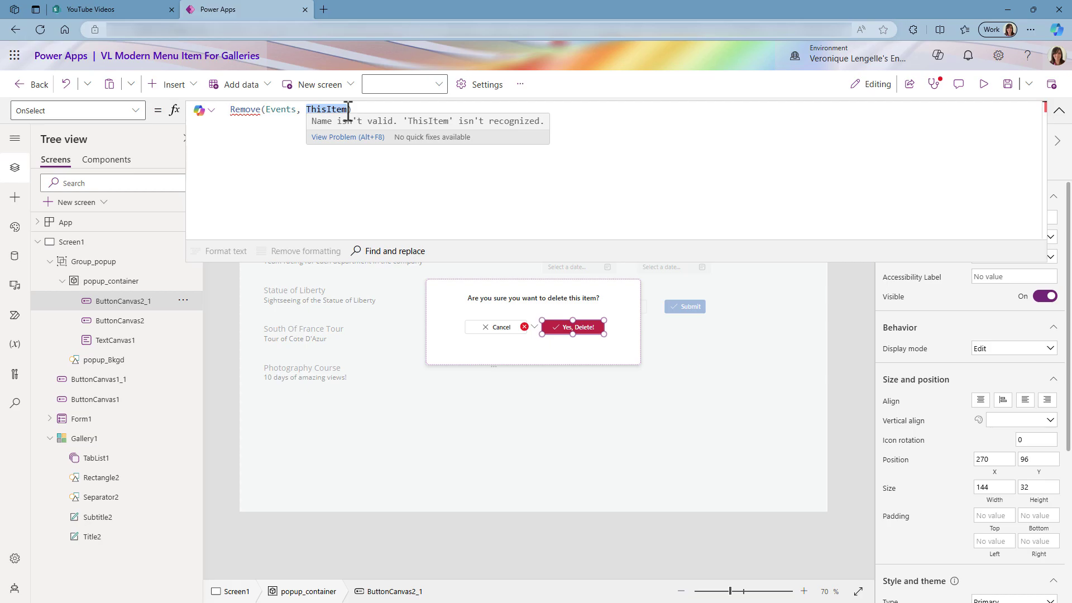
pyautogui.write('locItemSelected')
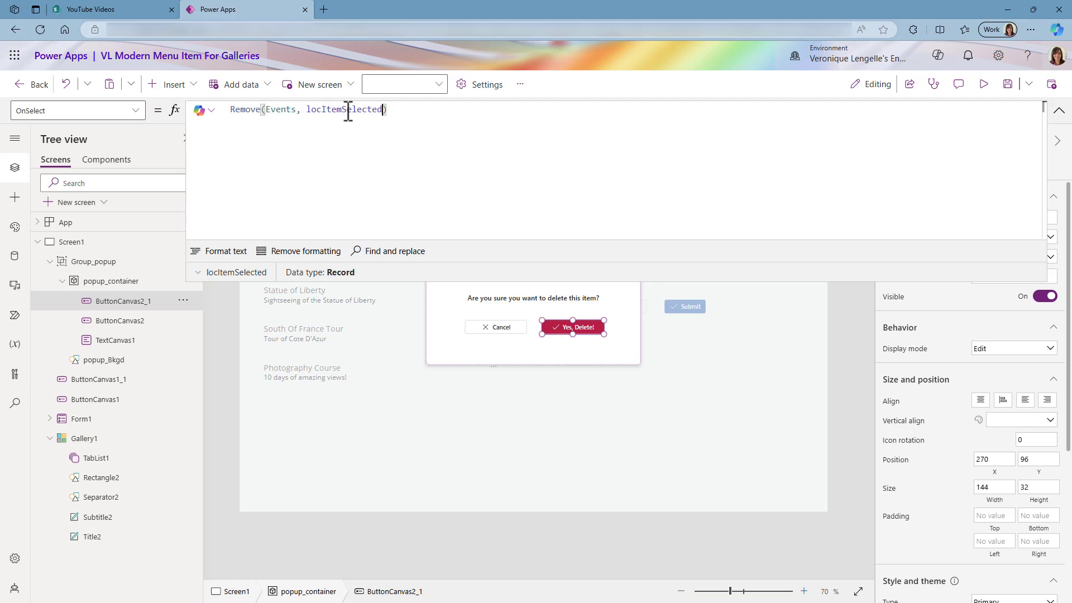
# Step: Add UpdateContext({locShowPopup: true}), on a new line directly below "Delete" in the OnSelect formula of TabList1
pyautogui.click(115, 459)
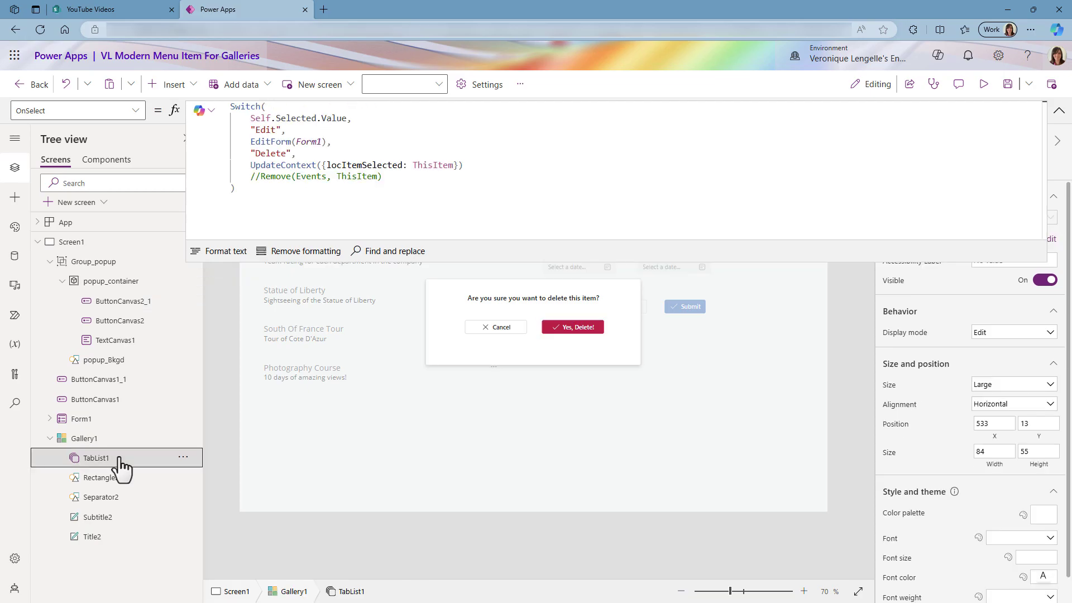
pyautogui.click(310, 156)
pyautogui.press('Return')
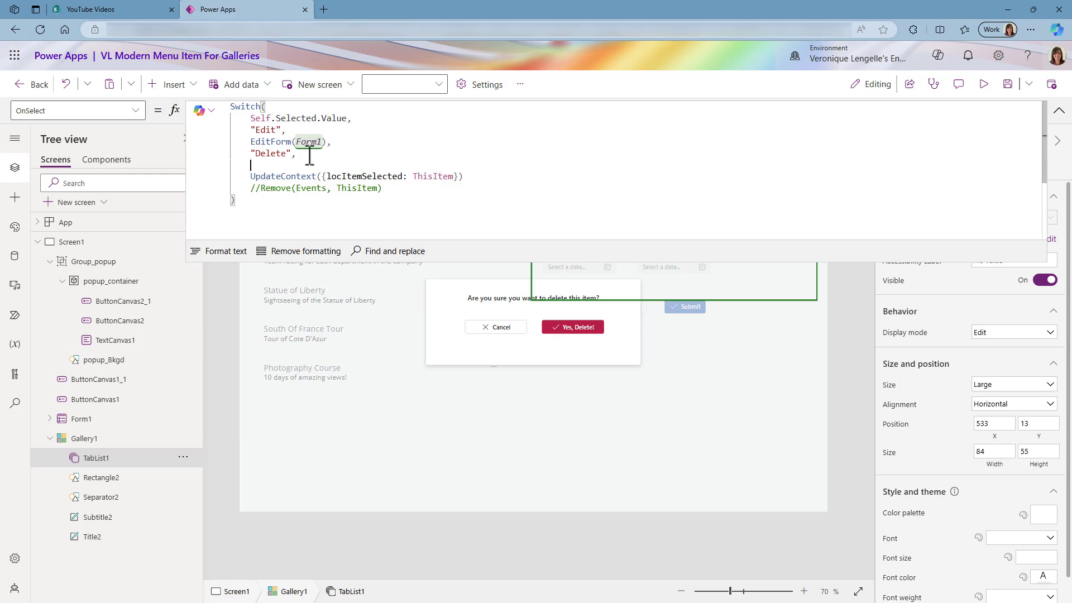
pyautogui.write('UpdateContext({locShowPopup: true')
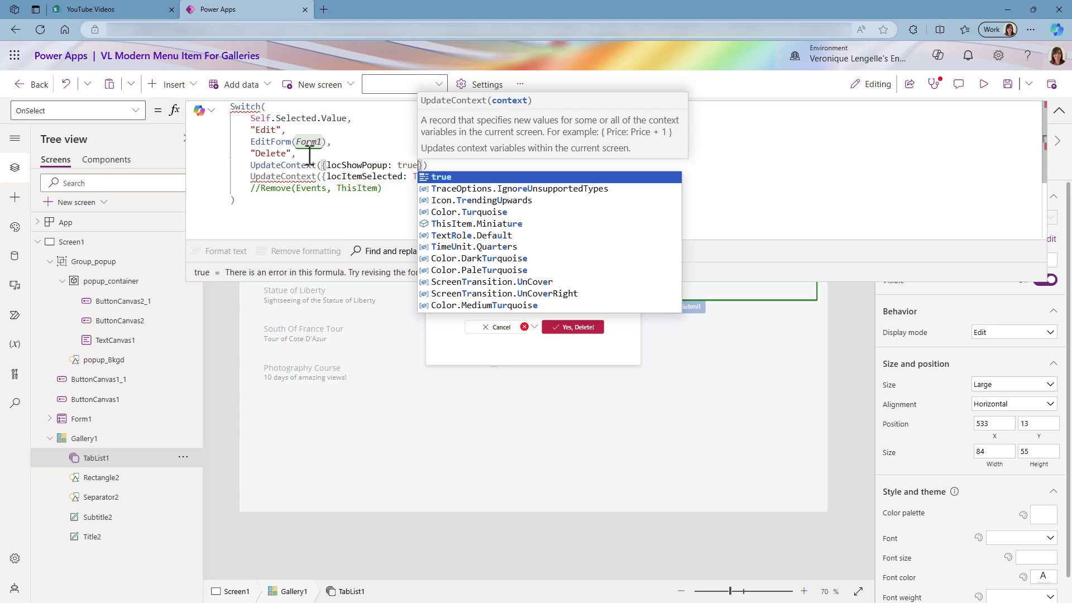
pyautogui.write('}),')
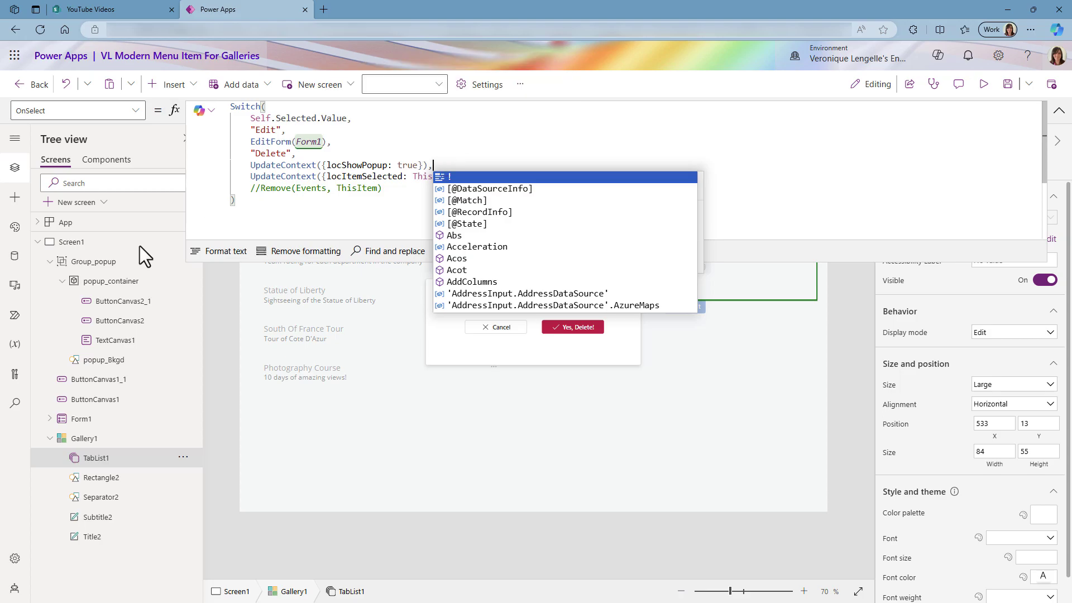
# Step: Set the Visible property of Group_popup to the locShowPopup variable
pyautogui.click(95, 263)
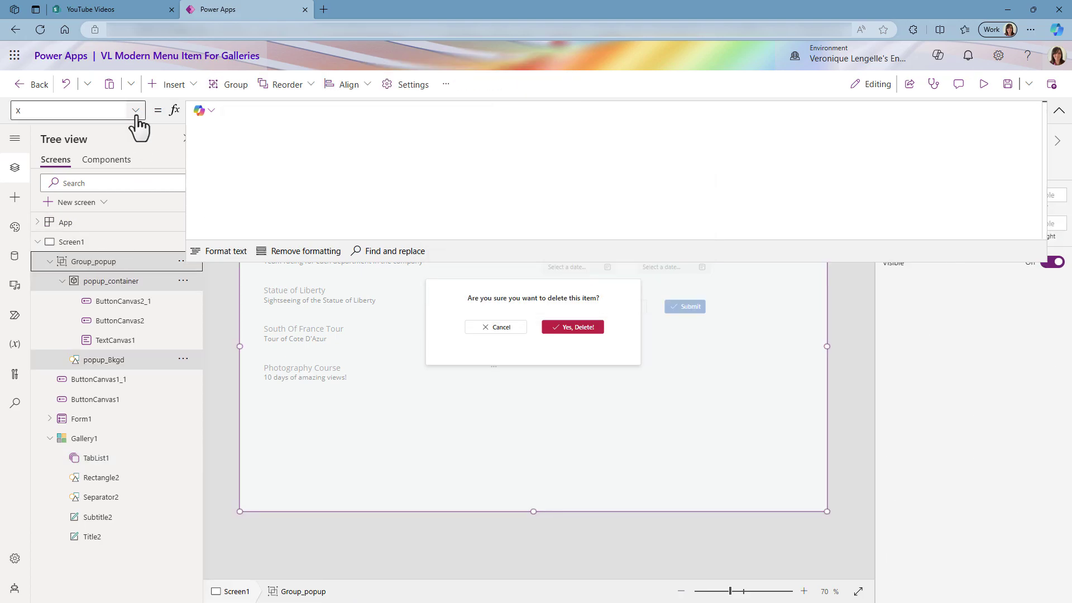
pyautogui.click(135, 111)
pyautogui.click(77, 264)
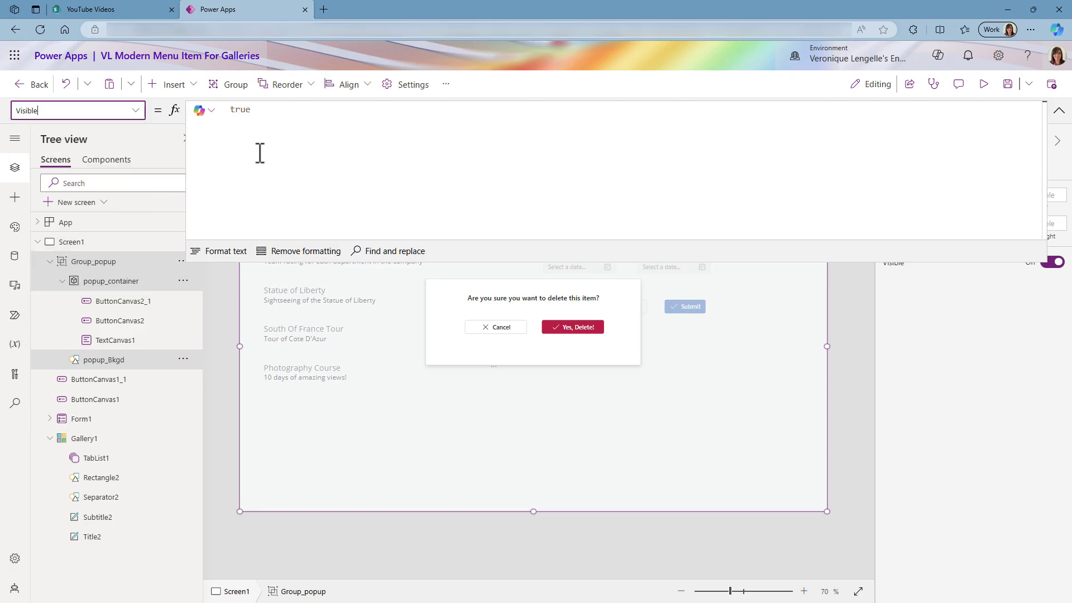
pyautogui.moveTo(258, 111); pyautogui.dragTo(217, 112)
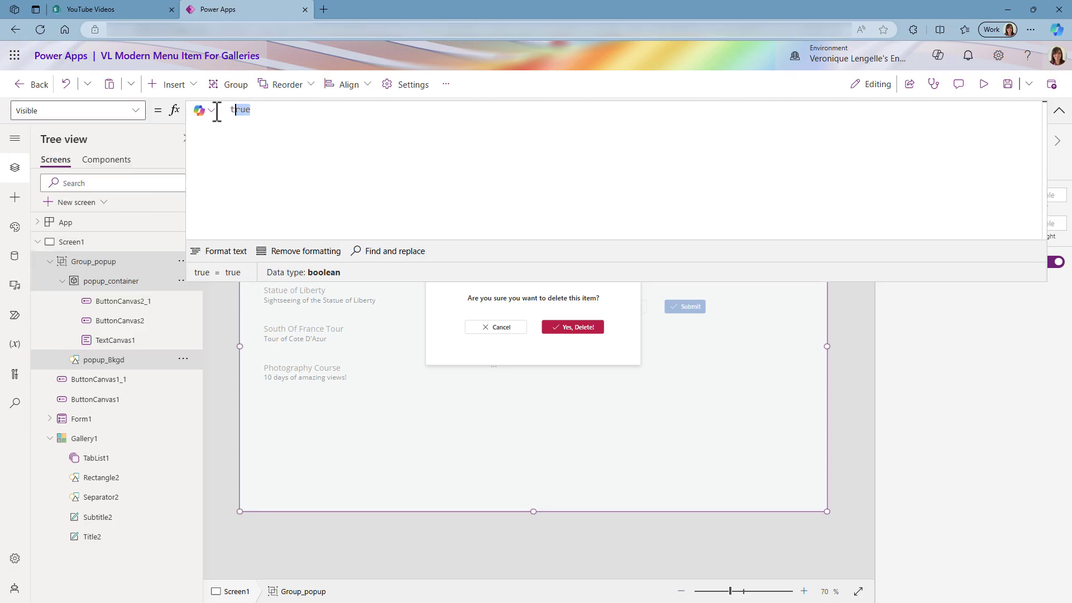
pyautogui.press('BackSpace')
pyautogui.press('BackSpace')
pyautogui.write('loc')
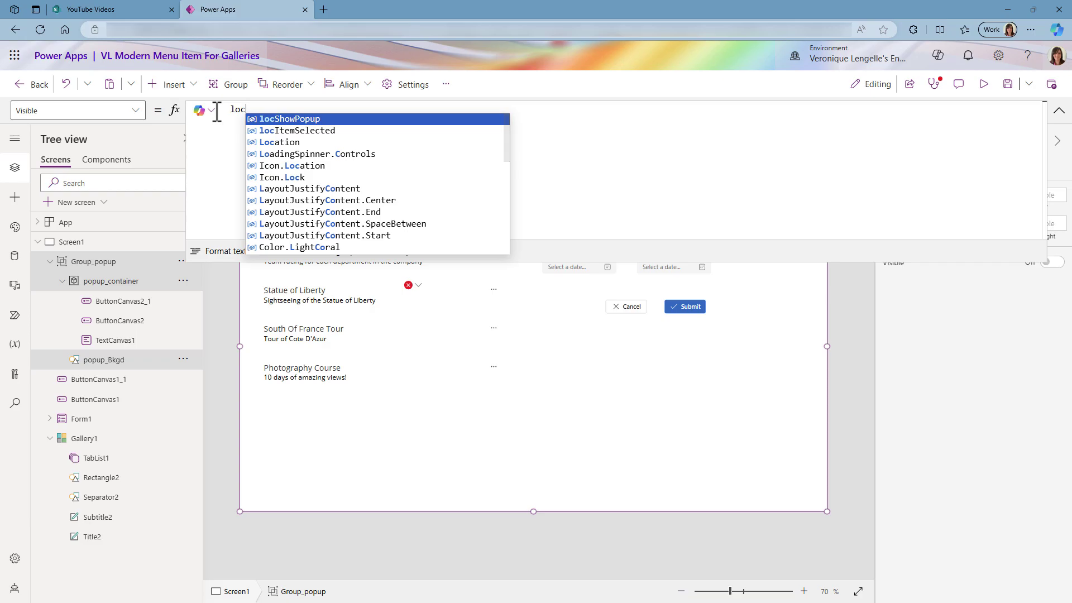
pyautogui.press('Tab')
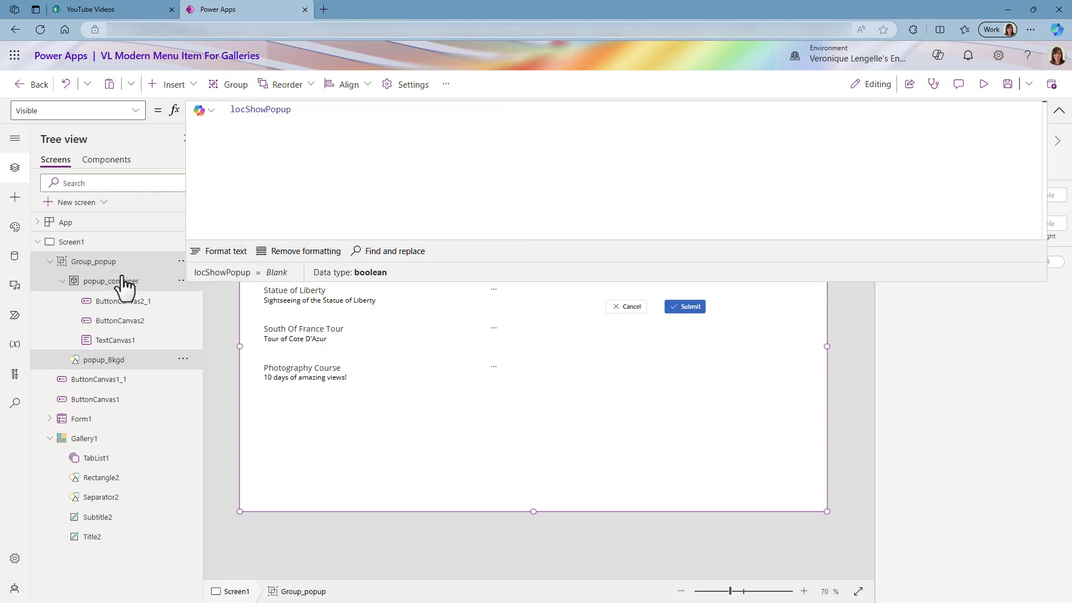
# Step: Rename the popup's Cancel button, ButtonCanvas2, as btn_Cancel
pyautogui.click(120, 327)
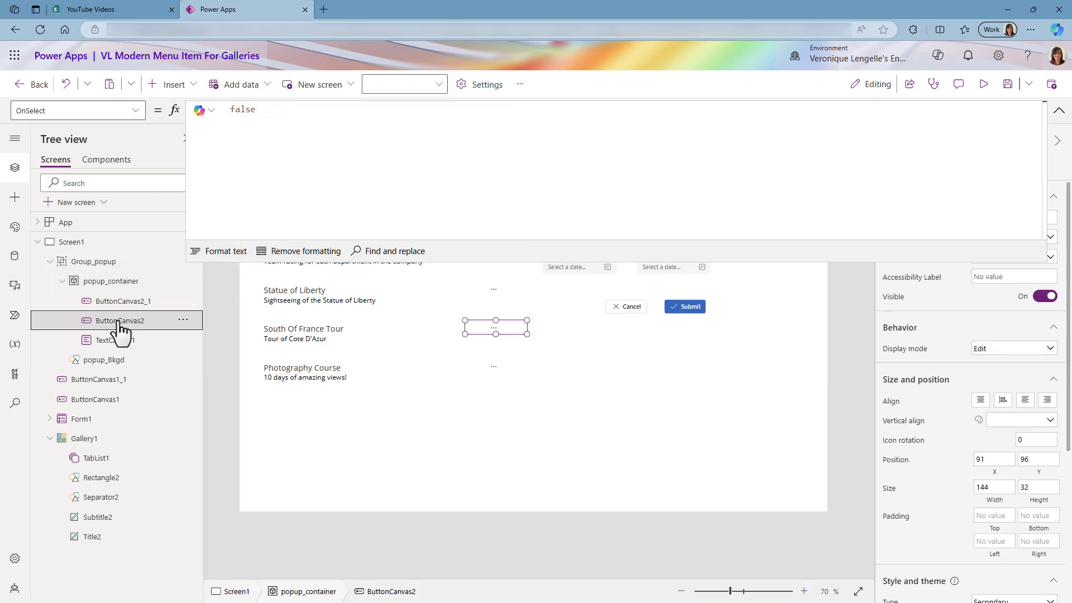
pyautogui.doubleClick(120, 326)
pyautogui.click(151, 320)
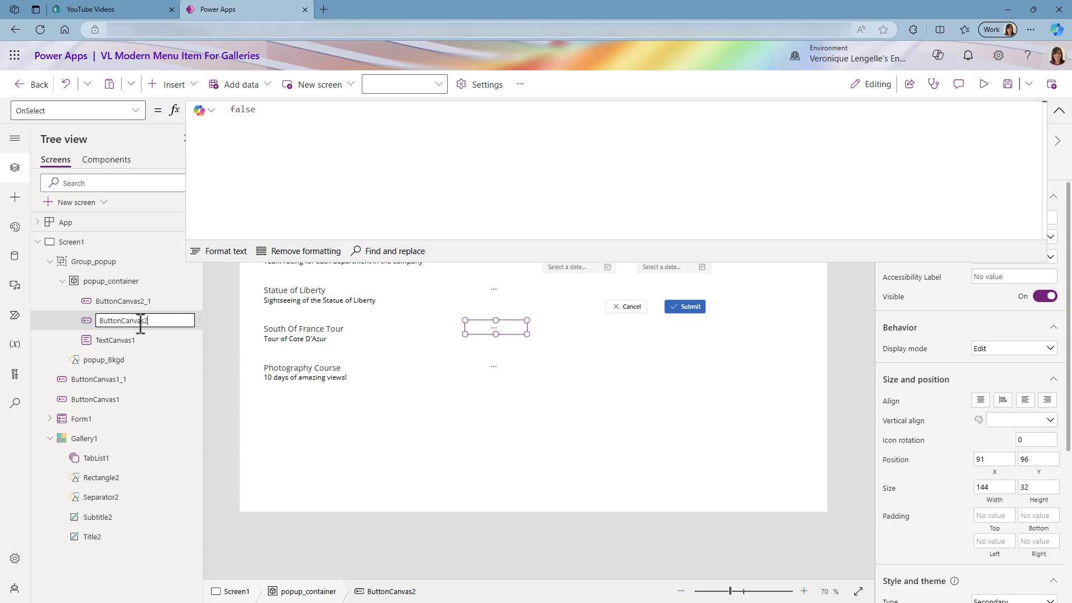
pyautogui.doubleClick(140, 323)
pyautogui.write('btn_cancel')
# Step: Rename the popup's "Yes, Delete!" button, ButtonCanvas2_1, as btn_Delete
pyautogui.click(134, 303)
pyautogui.doubleClick(135, 304)
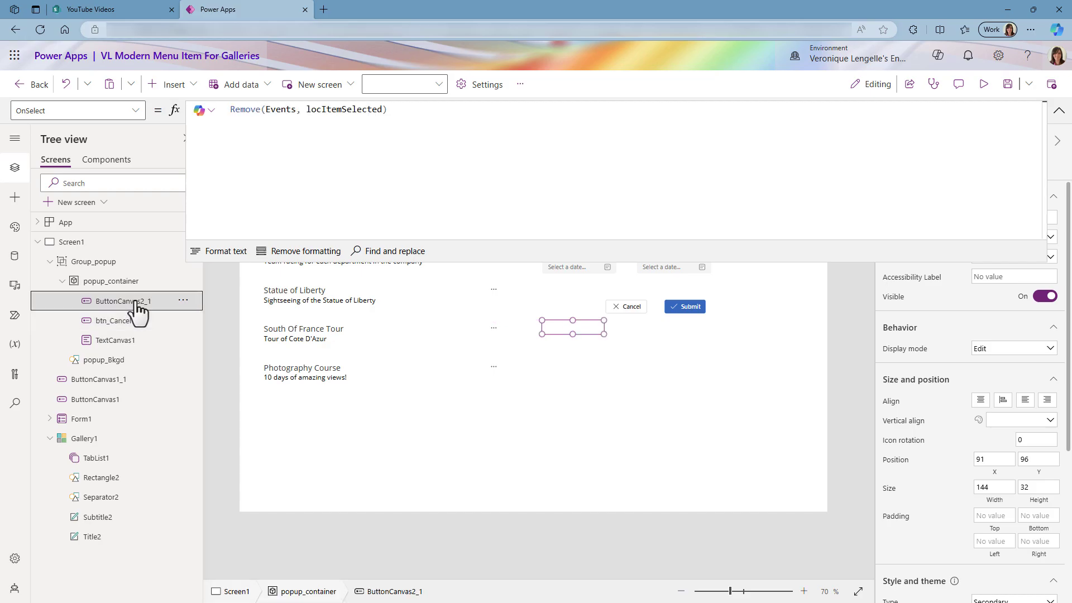
pyautogui.write('btn')
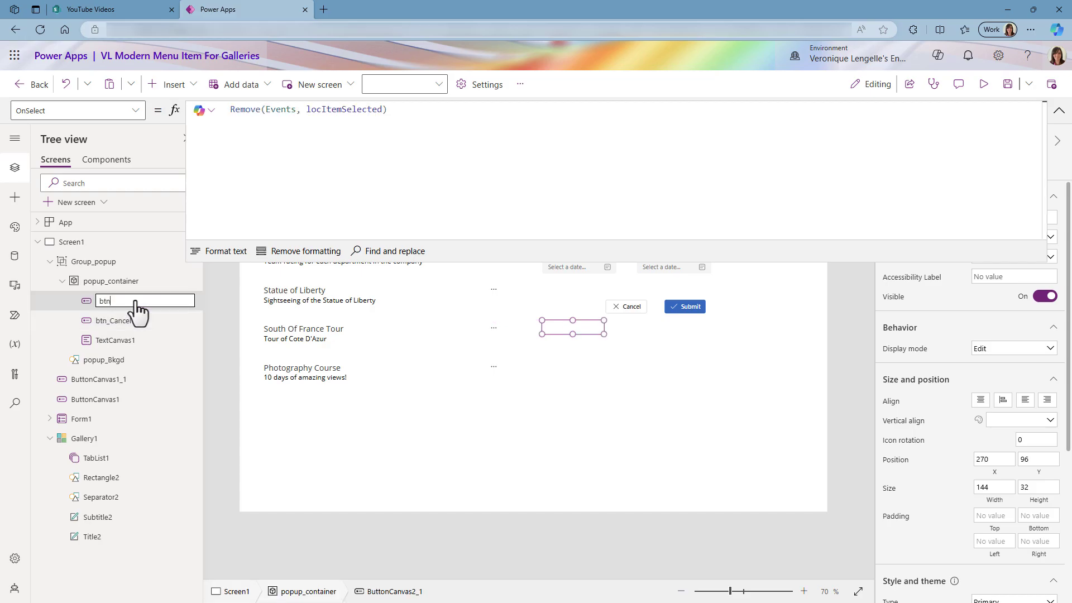
pyautogui.write('_Delete')
# Step: Replace the OnSelect formula of btn_Cancel with UpdateContext({locShowPopup: false})
pyautogui.click(137, 319)
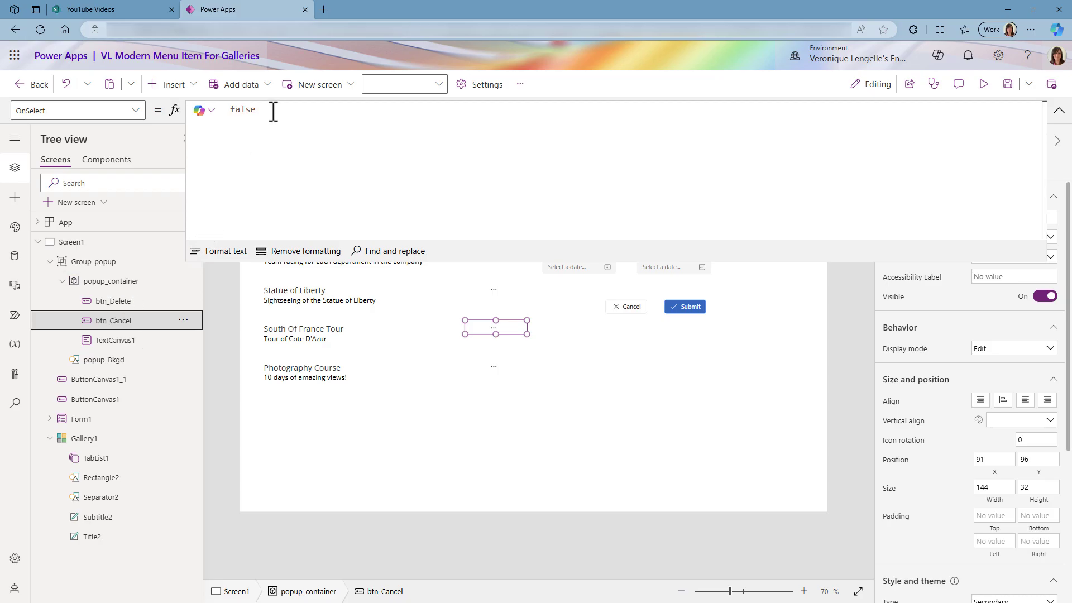
pyautogui.moveTo(273, 110); pyautogui.dragTo(204, 117)
pyautogui.write('UpdateContext({locShowPopup:')
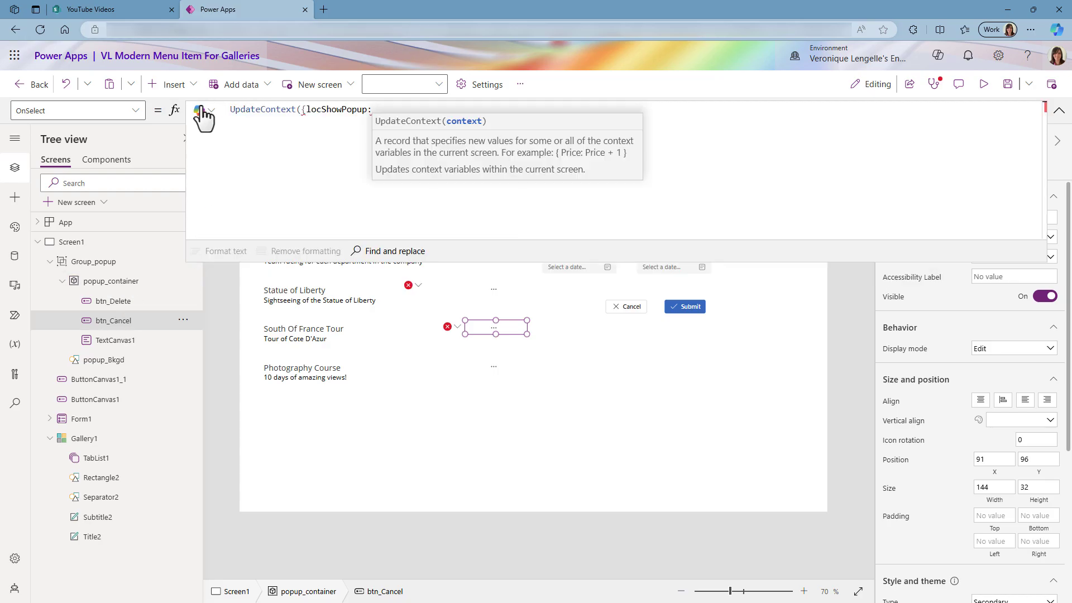
pyautogui.write(' false')
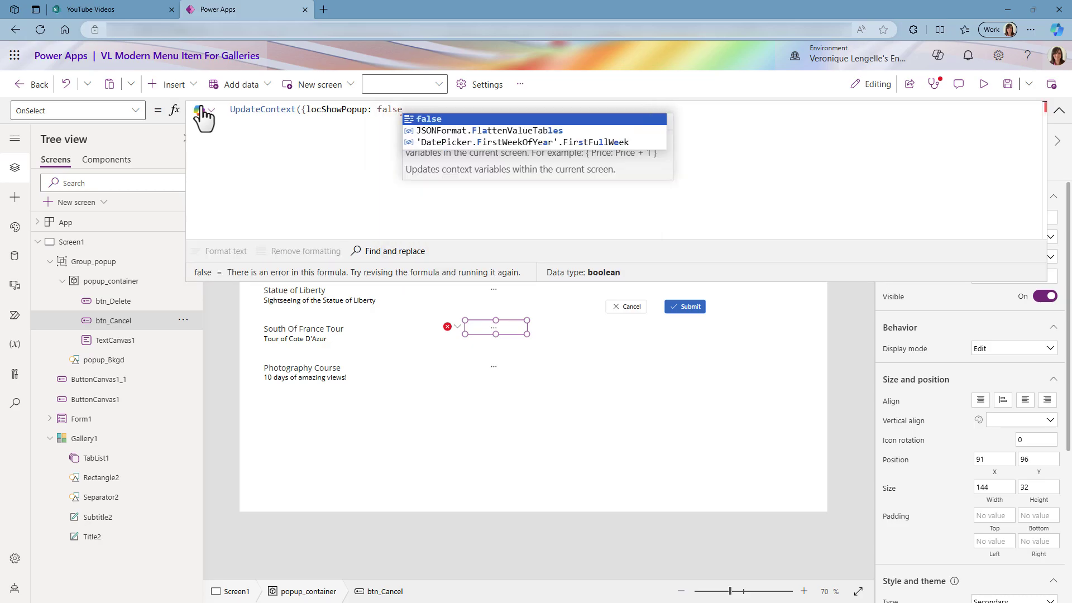
pyautogui.write('})')
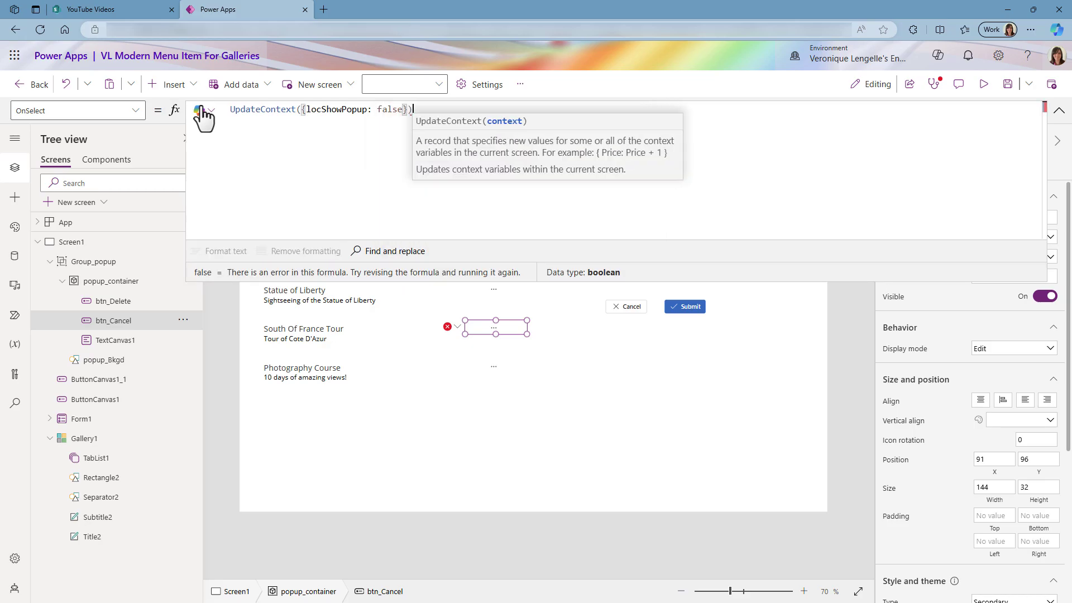
# Step: Preview the app, choose Delete for the Horse Ride event, and cancel the deletion in the confirmation popup
pyautogui.click(983, 84)
pyautogui.click(481, 151)
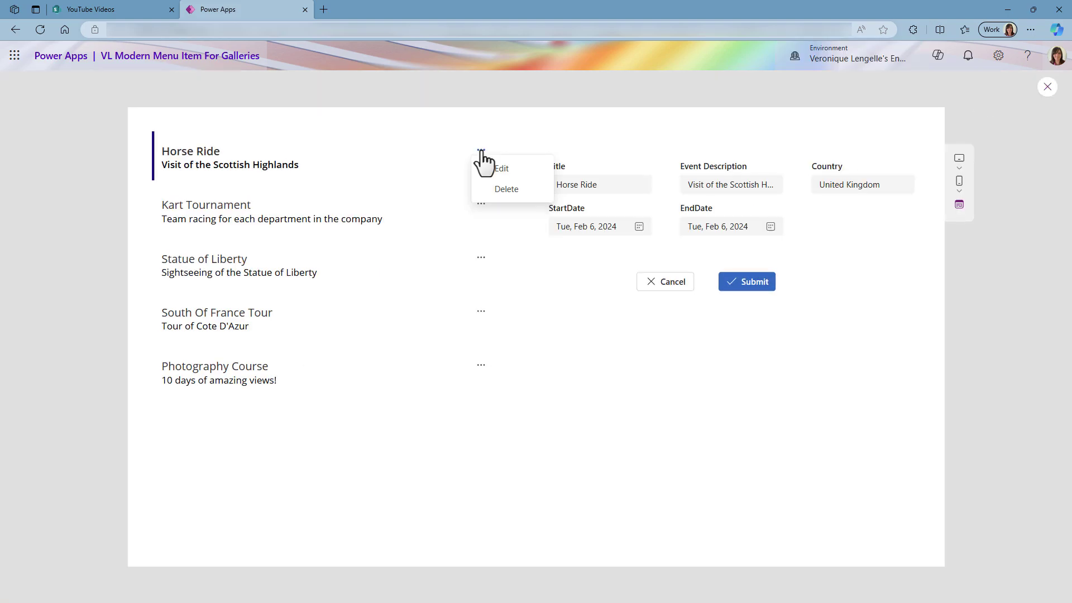
pyautogui.click(508, 194)
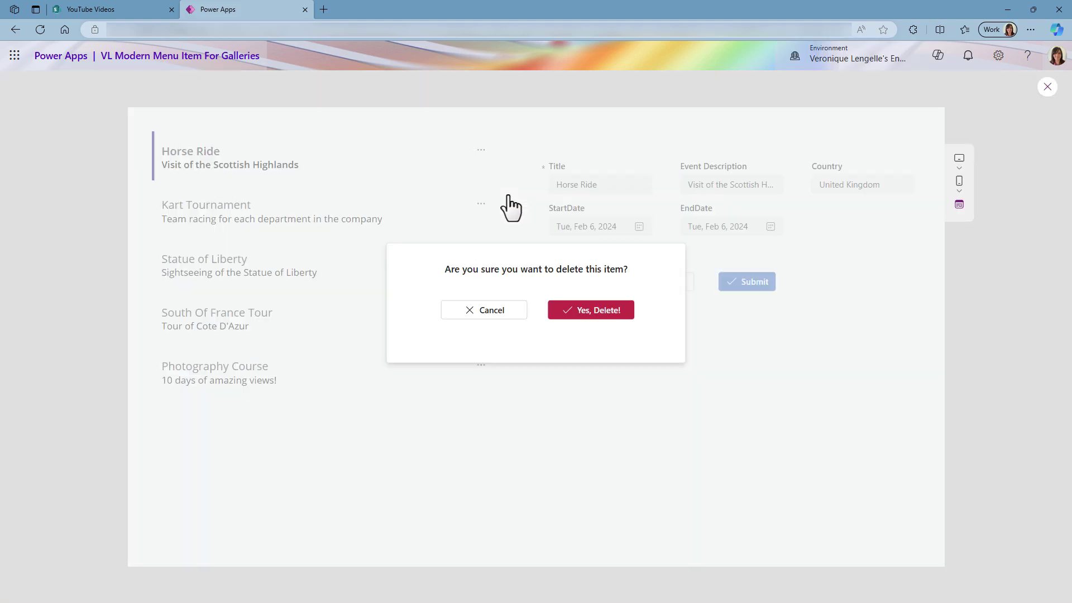
pyautogui.click(491, 320)
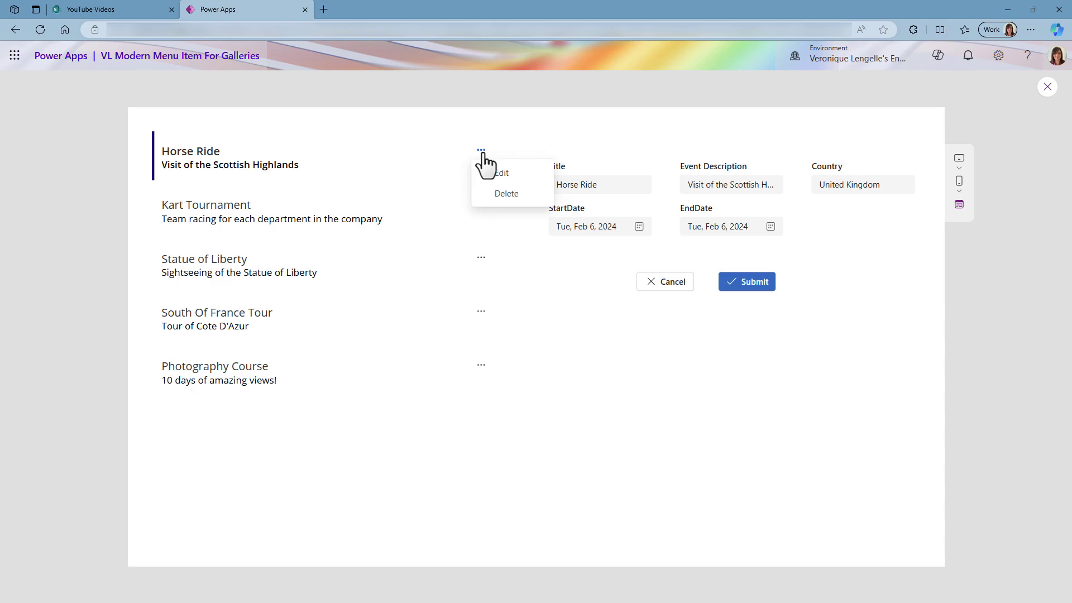
# Step: Delete the Horse Ride event, confirming it in the popup, and close the app preview
pyautogui.click(511, 191)
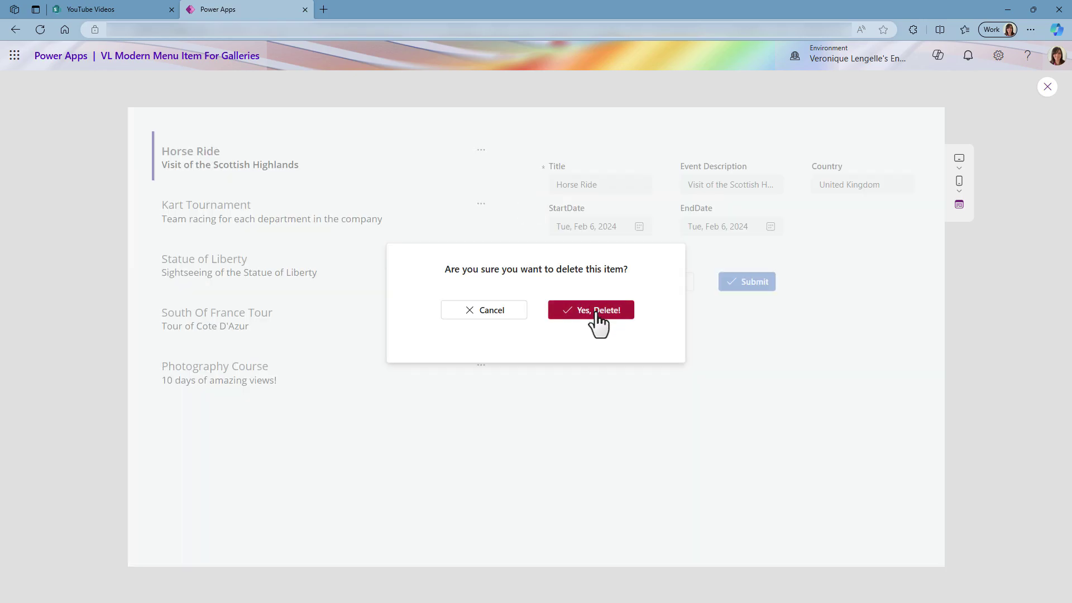
pyautogui.click(596, 316)
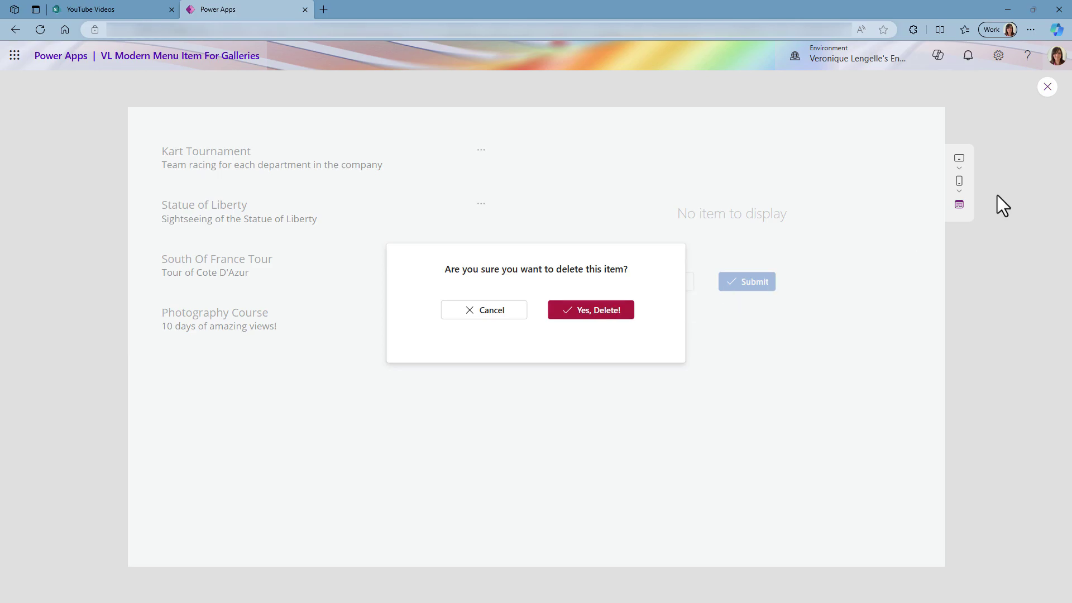
pyautogui.click(1047, 88)
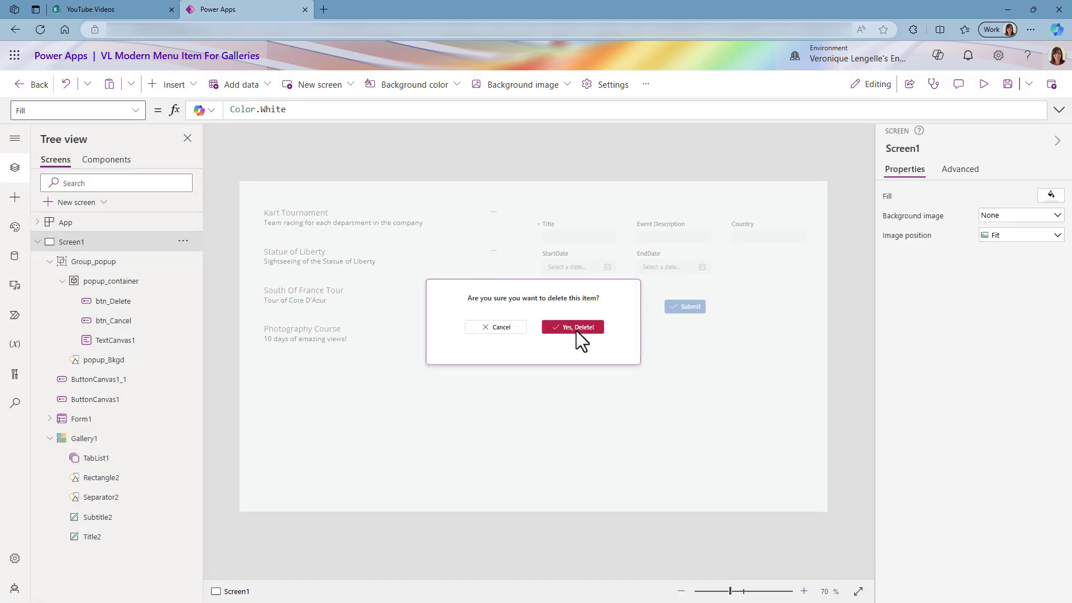
# Step: Append ; UpdateContext({locShowPopup: false}); to the Remove formula in the OnSelect of btn_Delete
pyautogui.click(576, 328)
pyautogui.click(421, 109)
pyautogui.write('; UpdateContext({locShowPopup: false})')
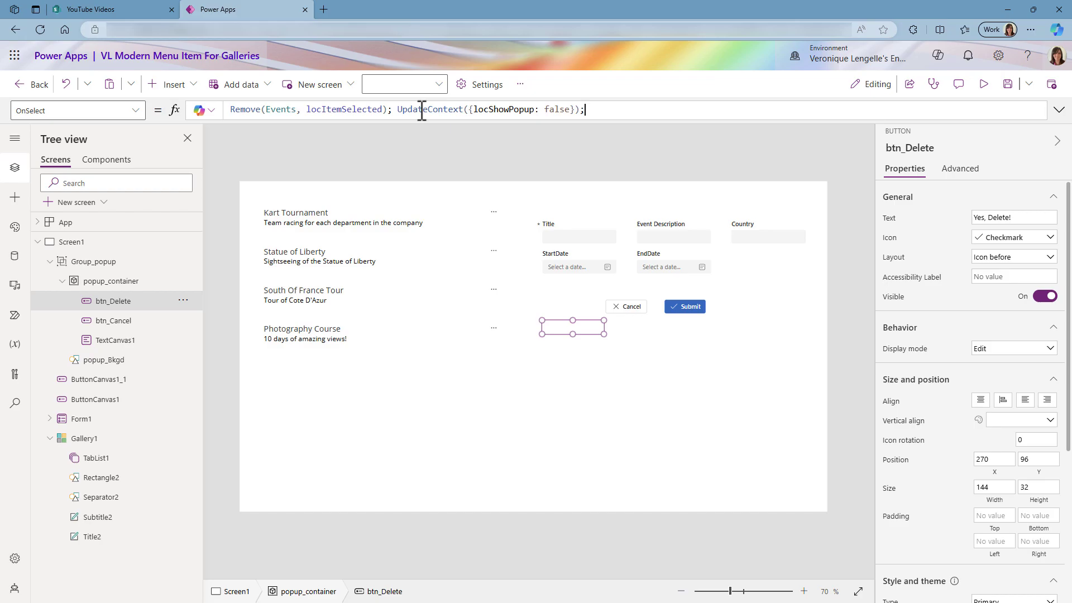
# Step: Preview the app and delete the Kart Tournament event, confirming the deletion in the popup
pyautogui.click(984, 84)
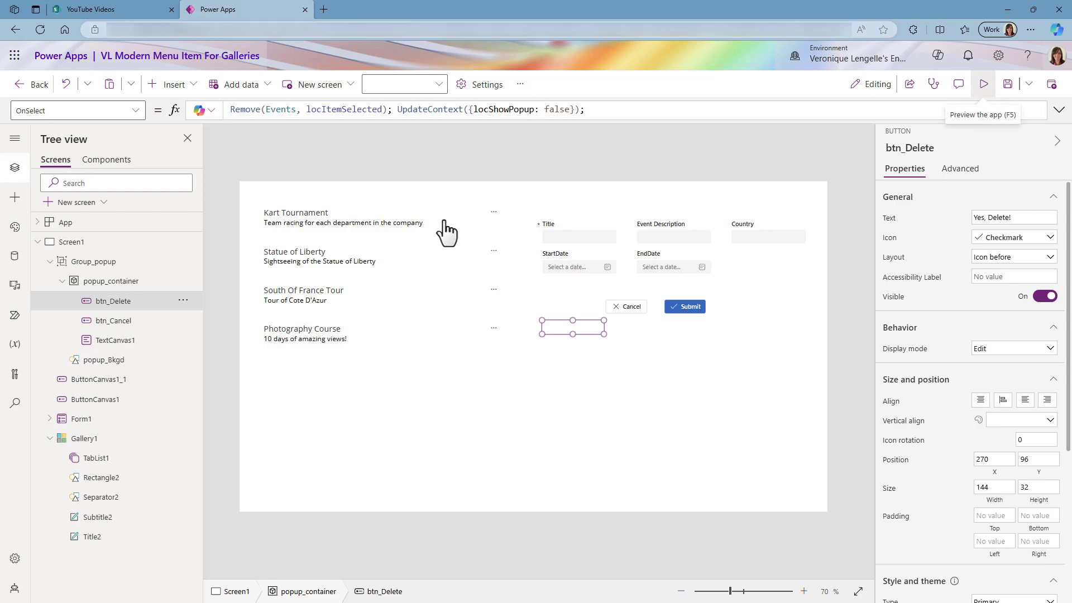
pyautogui.click(481, 152)
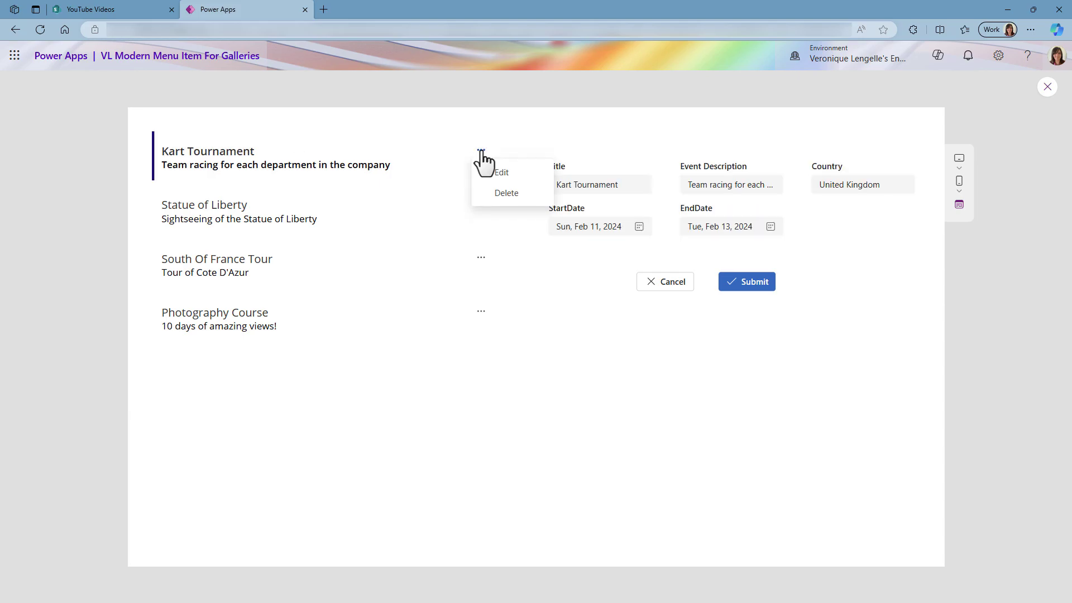
pyautogui.click(520, 194)
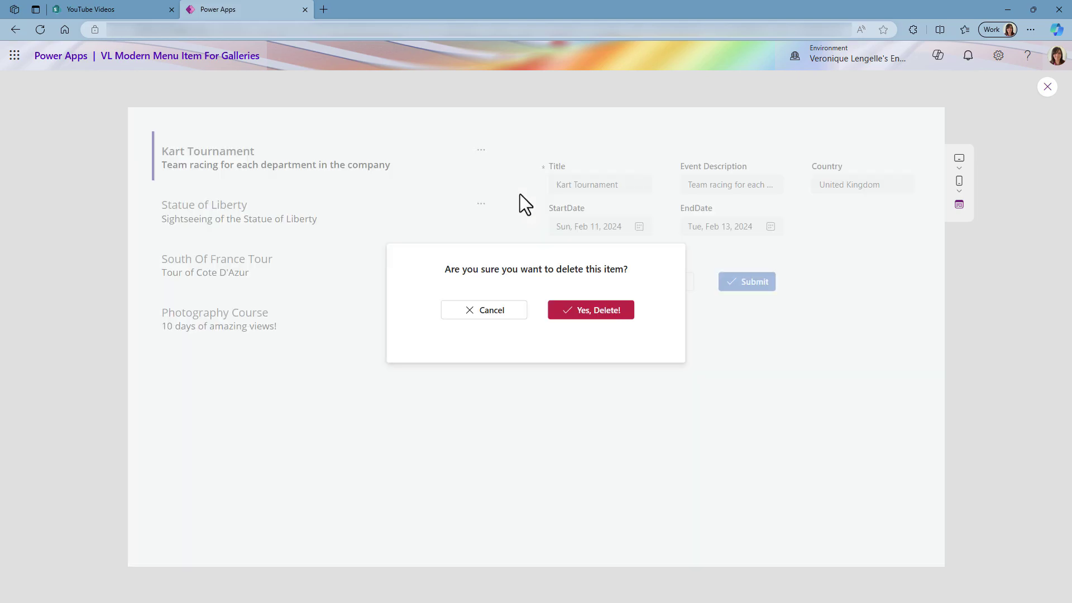
pyautogui.click(596, 312)
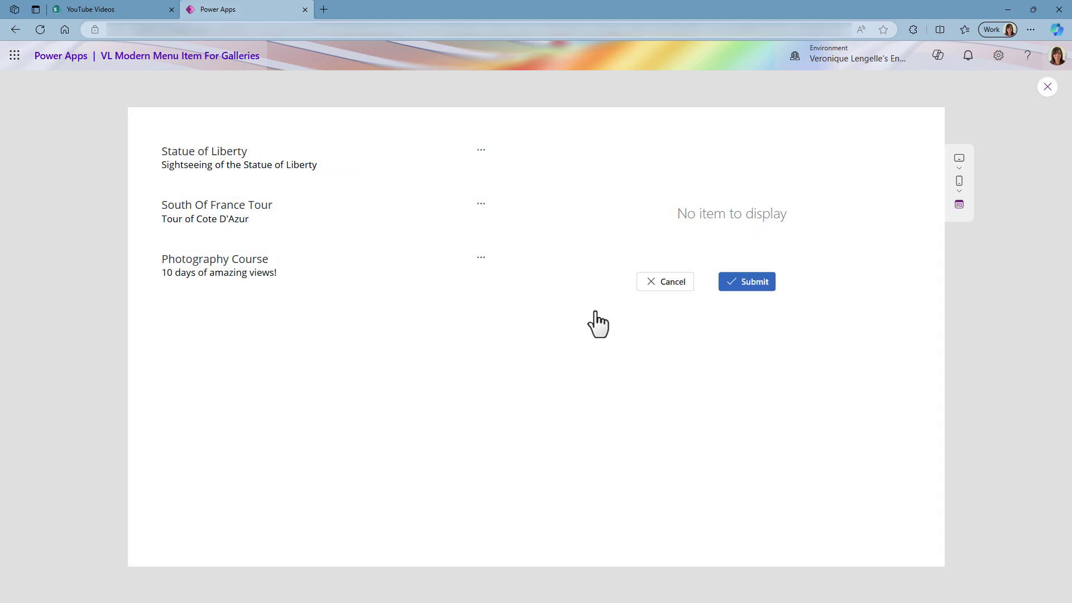